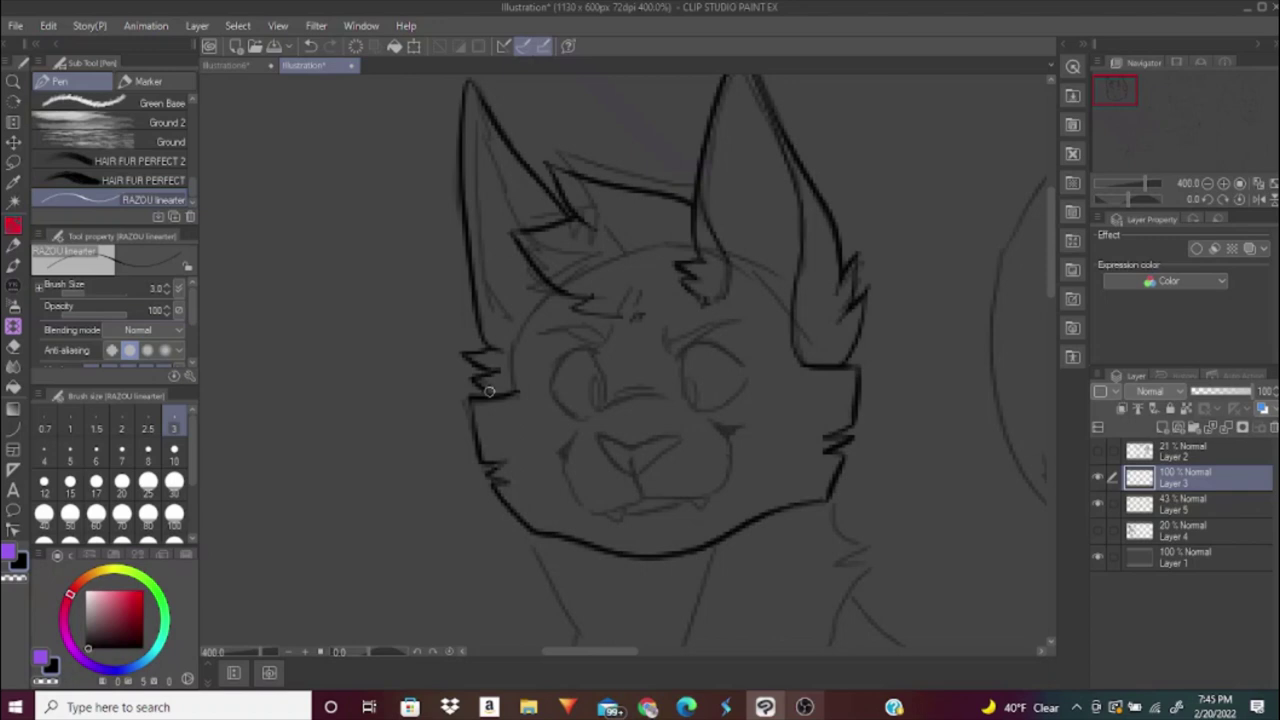
Ink the standing cat's neck and jagged chest-fur outline down to the tufts at the bottom of the chest.
scroll(485, 330, down, 5)
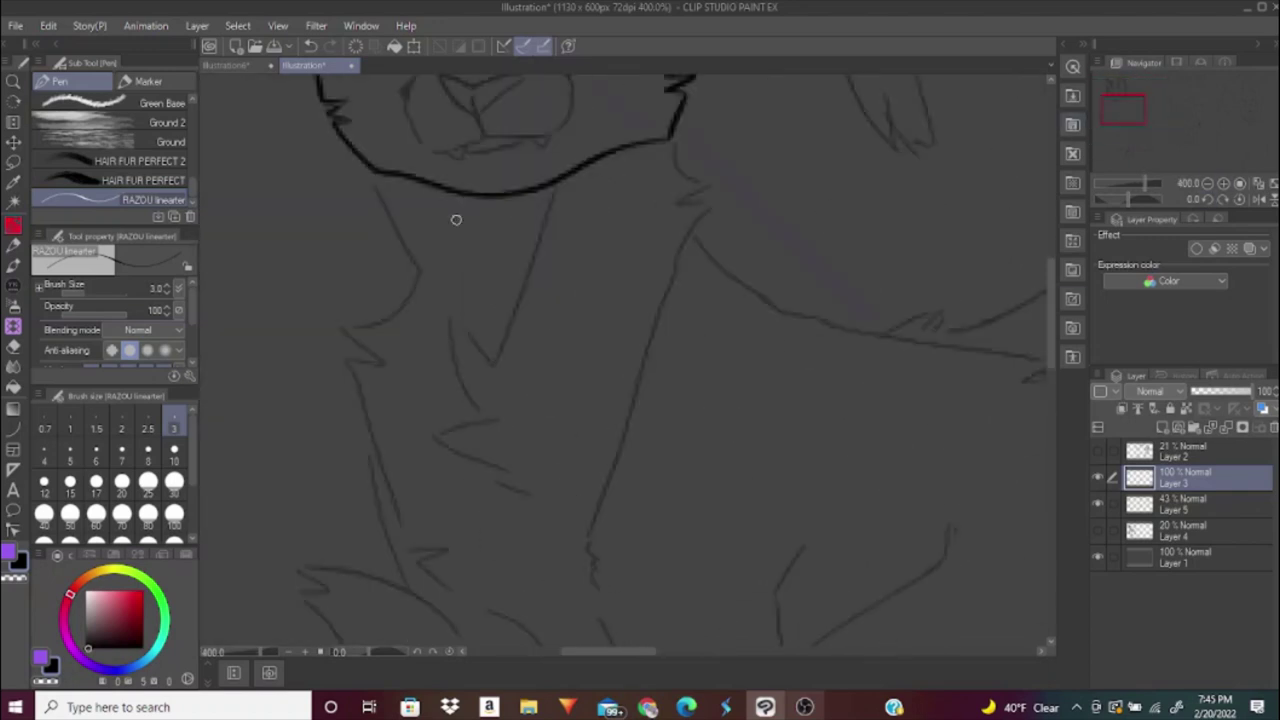
drag(380, 170, 340, 362)
scroll(480, 493, down, 3)
mouse_move(430, 182)
mouse_down()
mouse_move(500, 374)
mouse_move(606, 540)
mouse_up()
key(ctrl+z)
drag(462, 376, 624, 521)
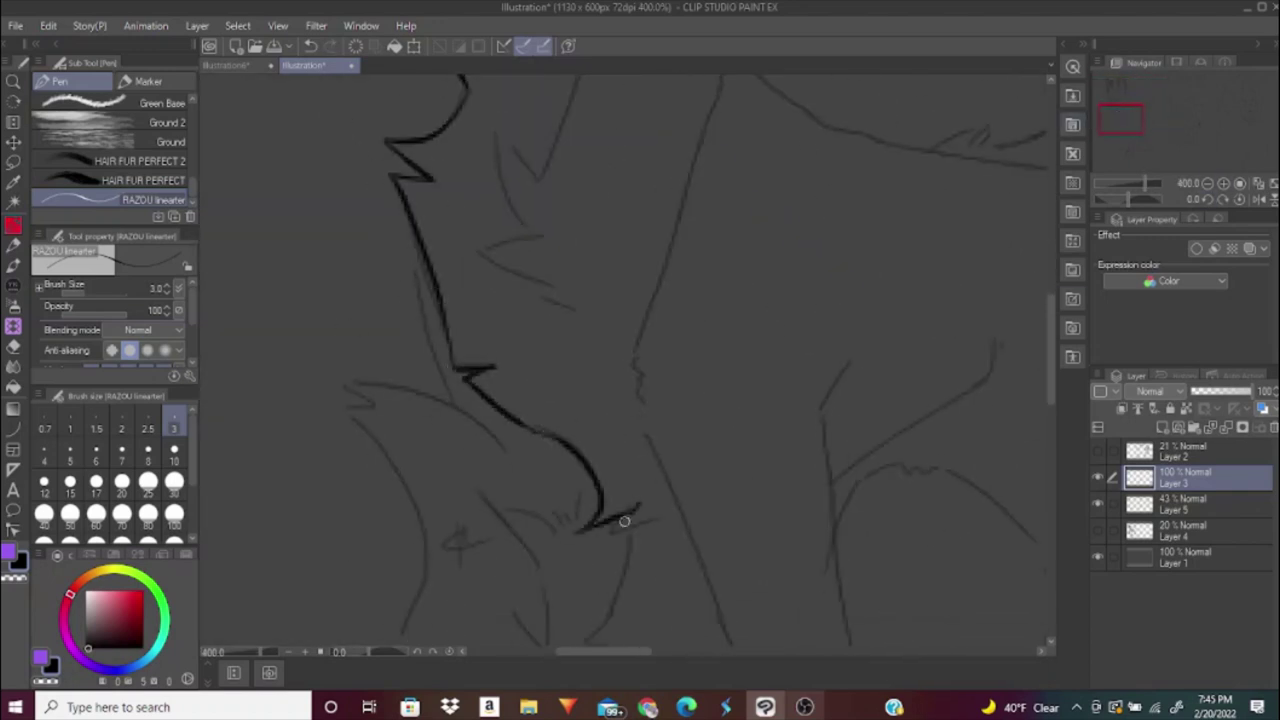
Ink the bottom edge of the chest fur and the long shoulder line running down from the neck tuft.
scroll(624, 521, down, 2)
drag(735, 185, 706, 272)
scroll(706, 272, up, 2)
drag(663, 80, 551, 423)
scroll(551, 423, down, 2)
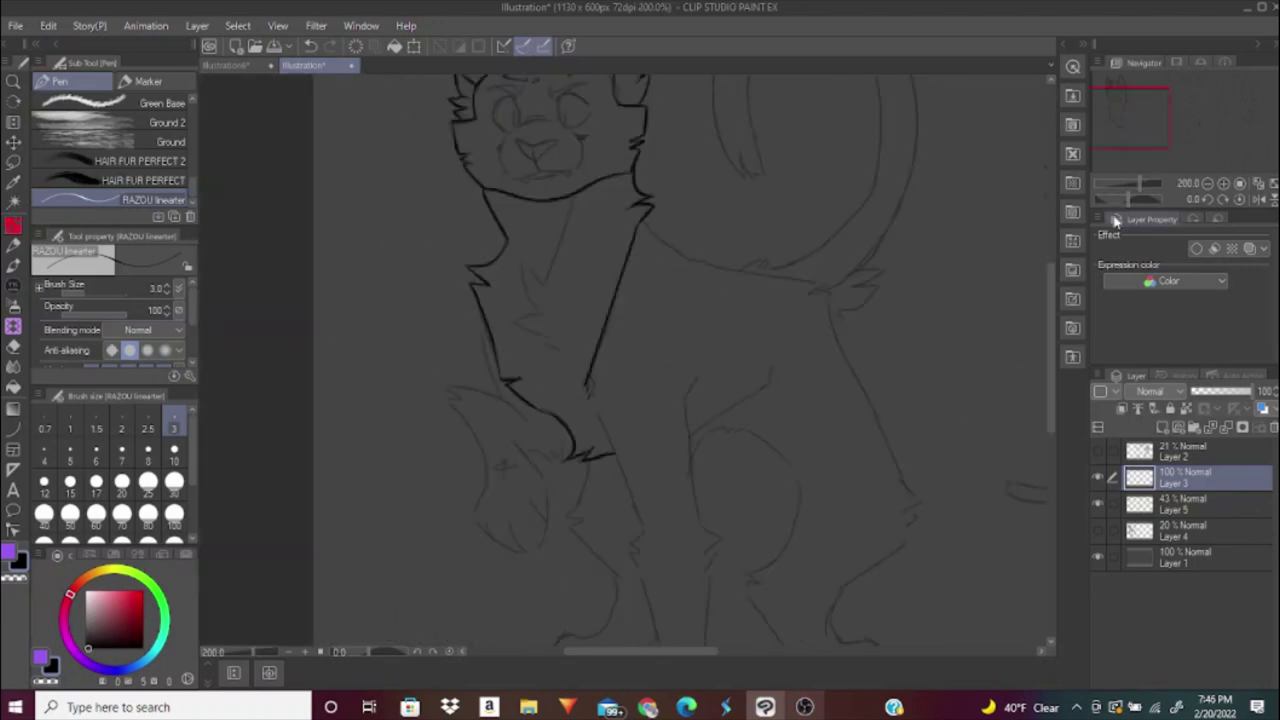
Ink the planted front leg with its fur tufts, down to the rounded paw and its toe lines.
scroll(480, 218, up, 2)
drag(480, 218, 537, 330)
drag(680, 155, 710, 468)
scroll(714, 471, down, 3)
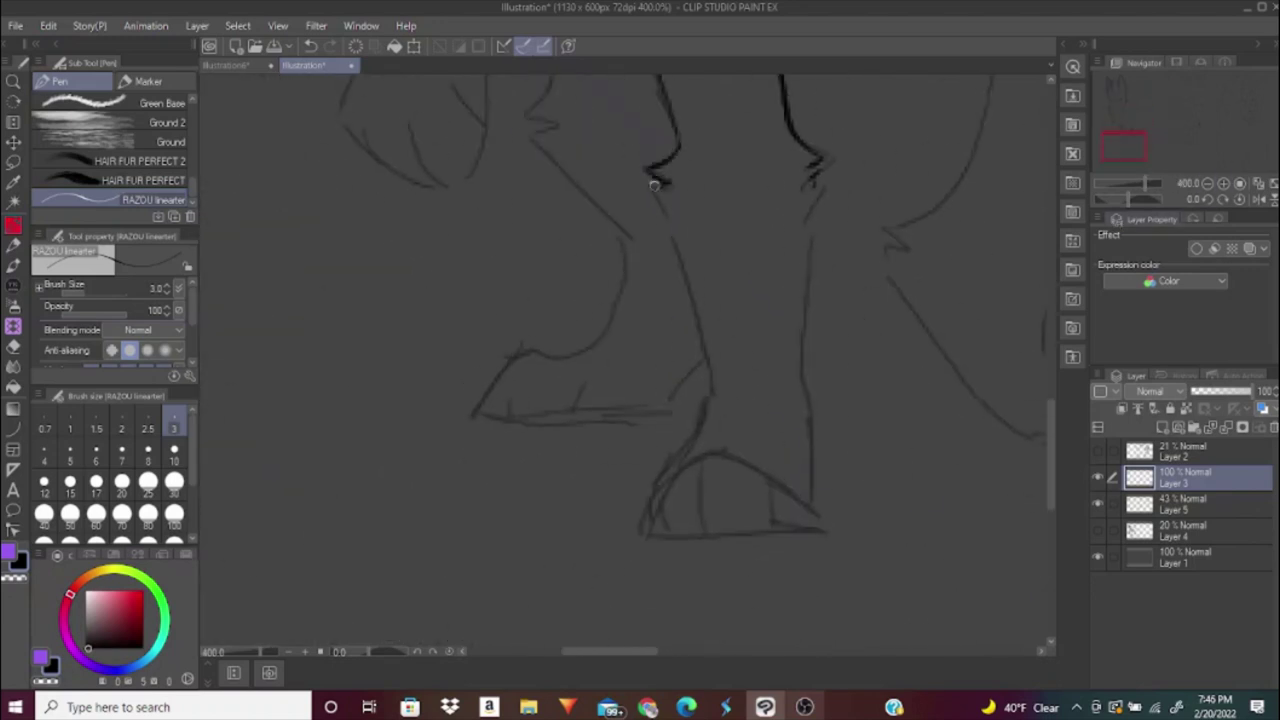
mouse_move(812, 200)
mouse_down()
mouse_move(815, 528)
mouse_move(636, 520)
mouse_move(812, 530)
mouse_up()
drag(676, 242, 698, 528)
drag(764, 490, 766, 526)
Ink the outline of the raised front paw, including the pointed elbow fur.
scroll(616, 631, up, 10)
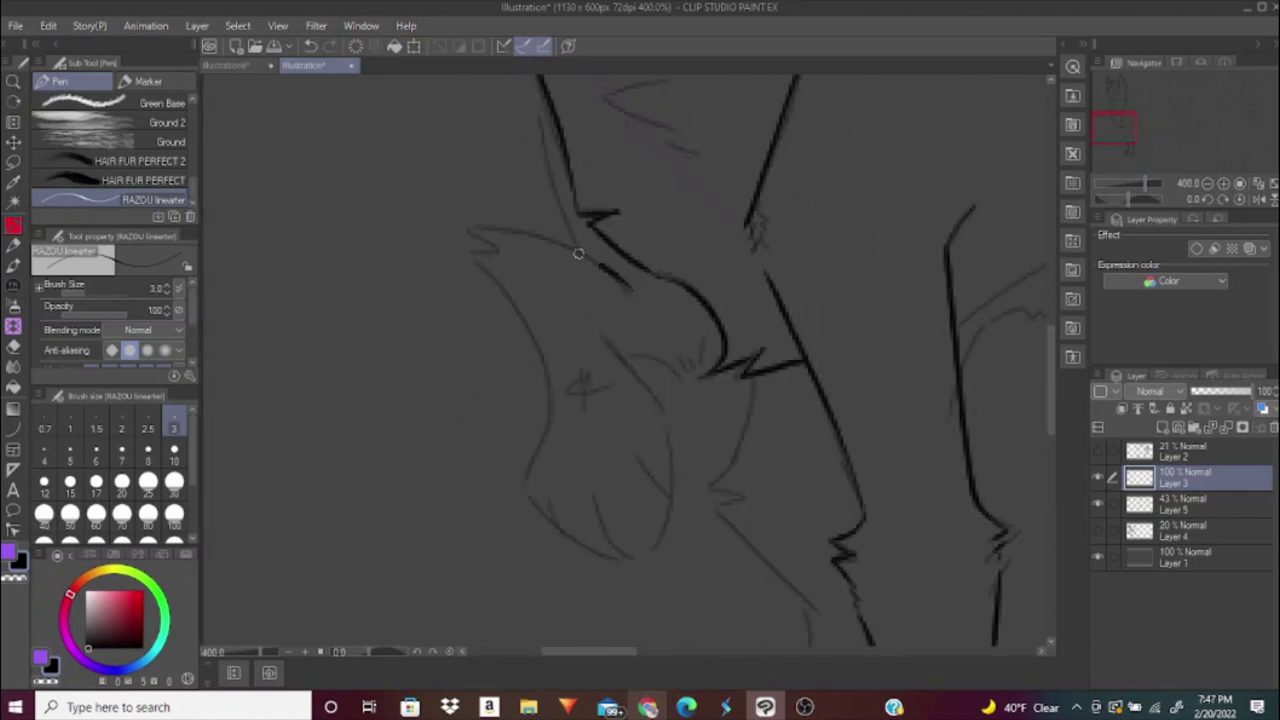
drag(462, 230, 672, 502)
drag(600, 330, 571, 545)
scroll(707, 352, right, 3)
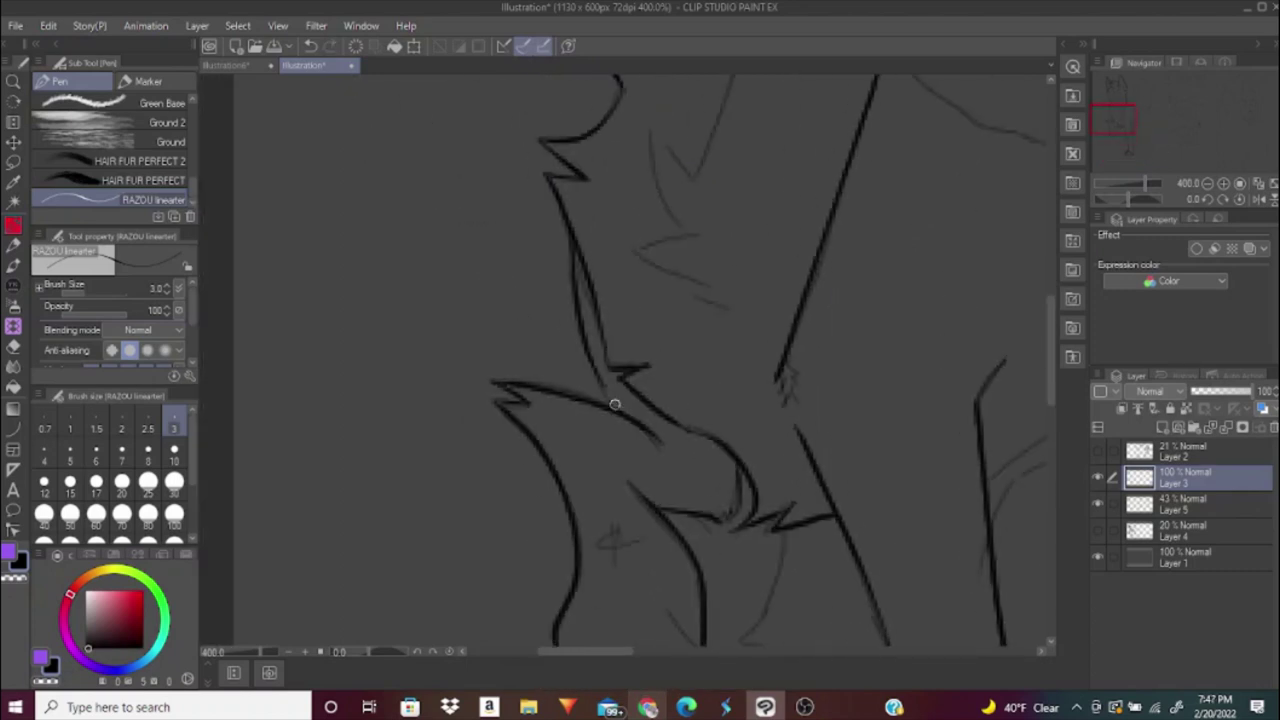
Ink the far leg behind the planted front leg, including its paw and toe lines.
scroll(620, 330, down, 2)
scroll(560, 300, down, 2)
drag(592, 192, 544, 297)
scroll(544, 297, down, 10)
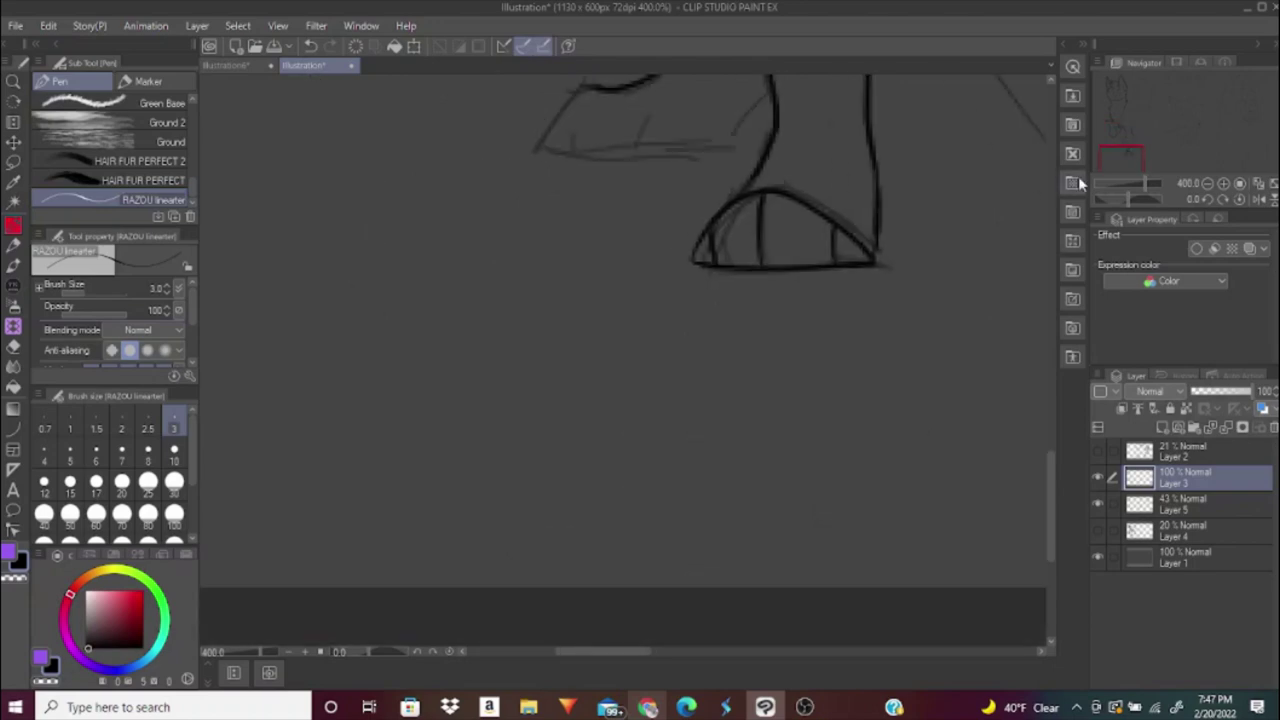
mouse_move(640, 210)
mouse_down()
mouse_move(597, 270)
mouse_move(795, 263)
mouse_up()
drag(690, 242, 680, 270)
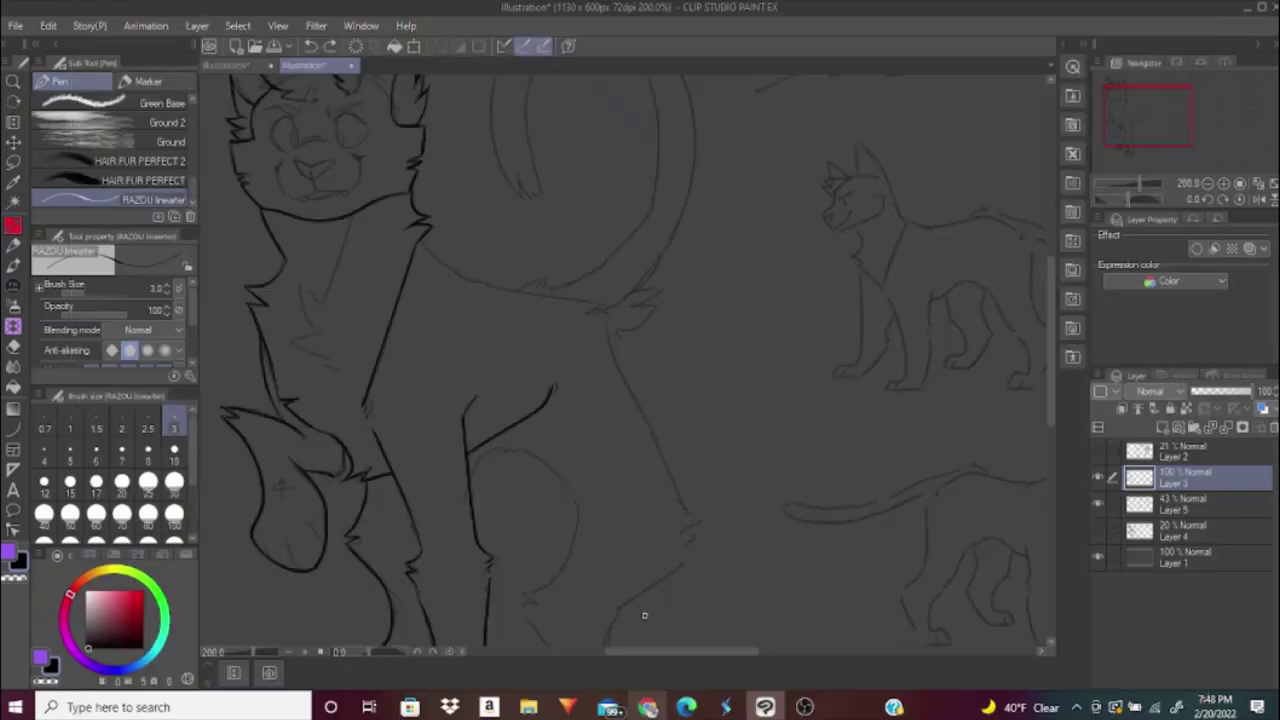
Ink the near hind leg with its thigh curve, hock tuft, lower leg and paw.
scroll(729, 343, up, 5)
scroll(571, 171, down, 3)
scroll(612, 298, down, 3)
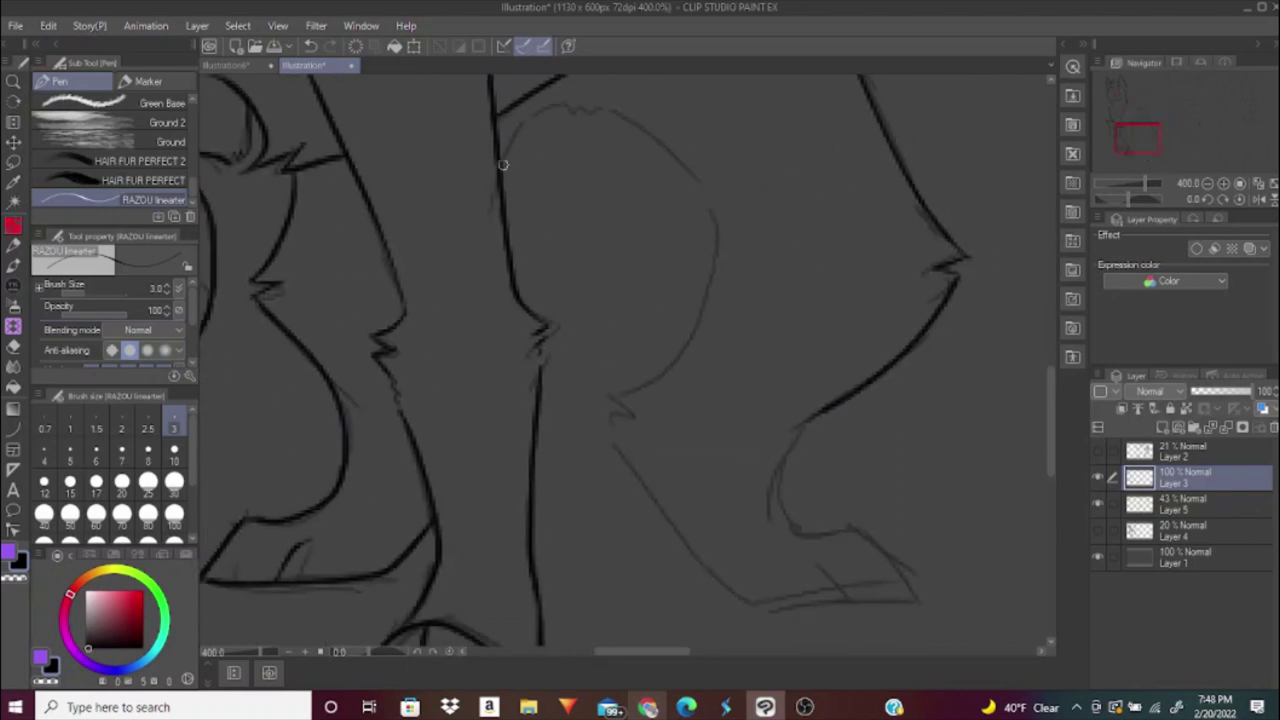
drag(650, 130, 608, 386)
scroll(608, 390, down, 3)
drag(740, 345, 840, 410)
mouse_move(560, 245)
mouse_down()
mouse_move(746, 432)
mouse_move(848, 418)
mouse_up()
key(ctrl+z)
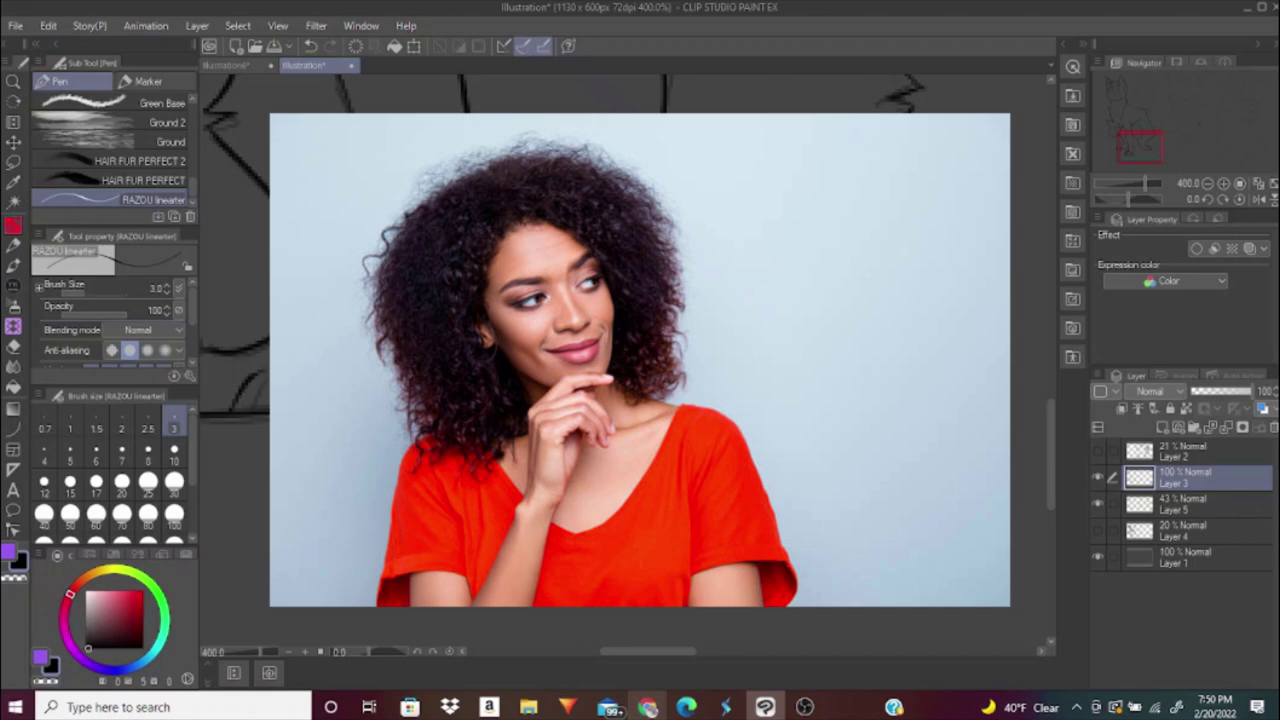
Ink the jagged fur tufts around the base of the tail.
scroll(640, 360, down, 5)
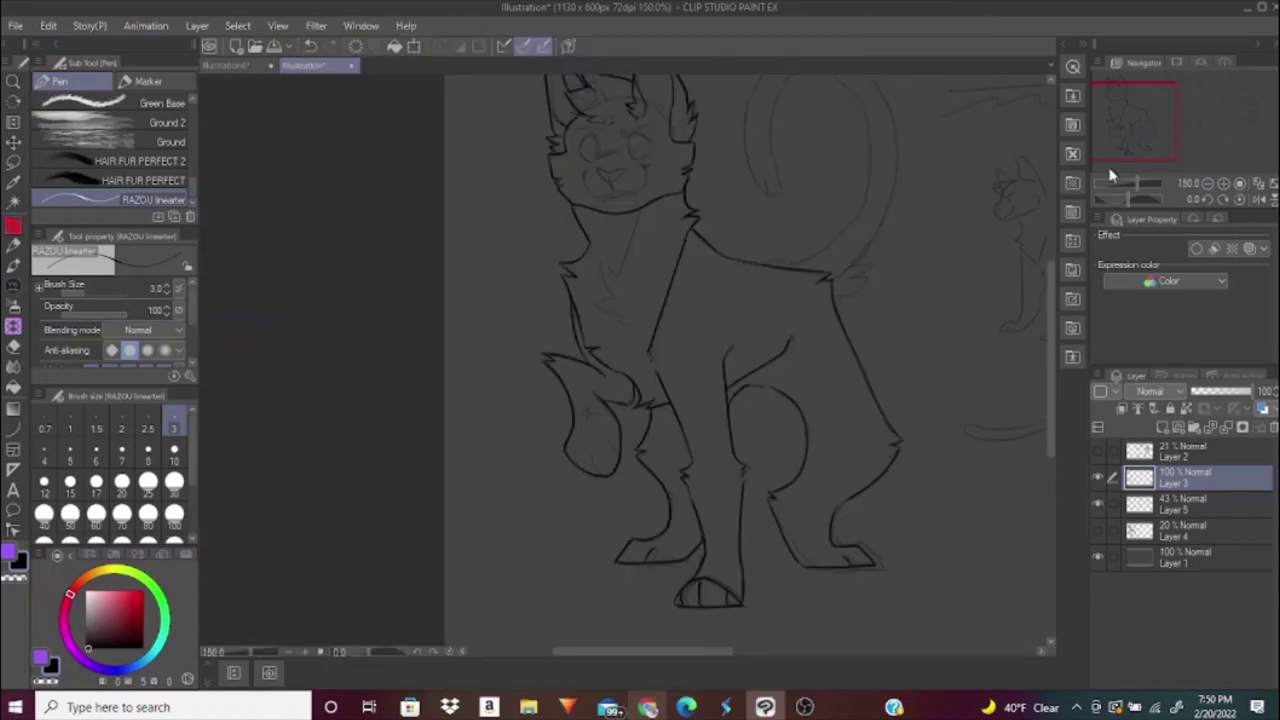
scroll(647, 469, up, 5)
drag(647, 469, 720, 395)
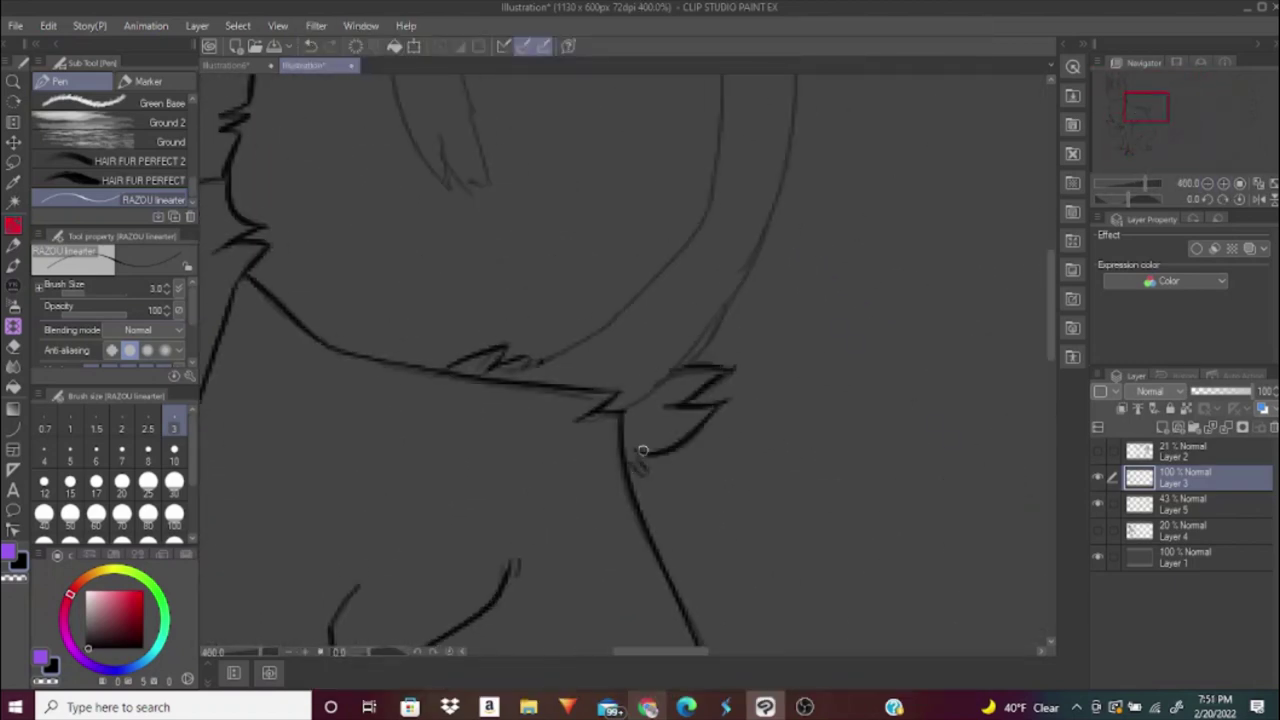
scroll(647, 469, down, 2)
Ink the inner edge of the curled tail, redrawing it from the tip to the base.
mouse_move(530, 355)
mouse_down()
mouse_move(650, 280)
mouse_move(650, 302)
mouse_move(560, 448)
mouse_up()
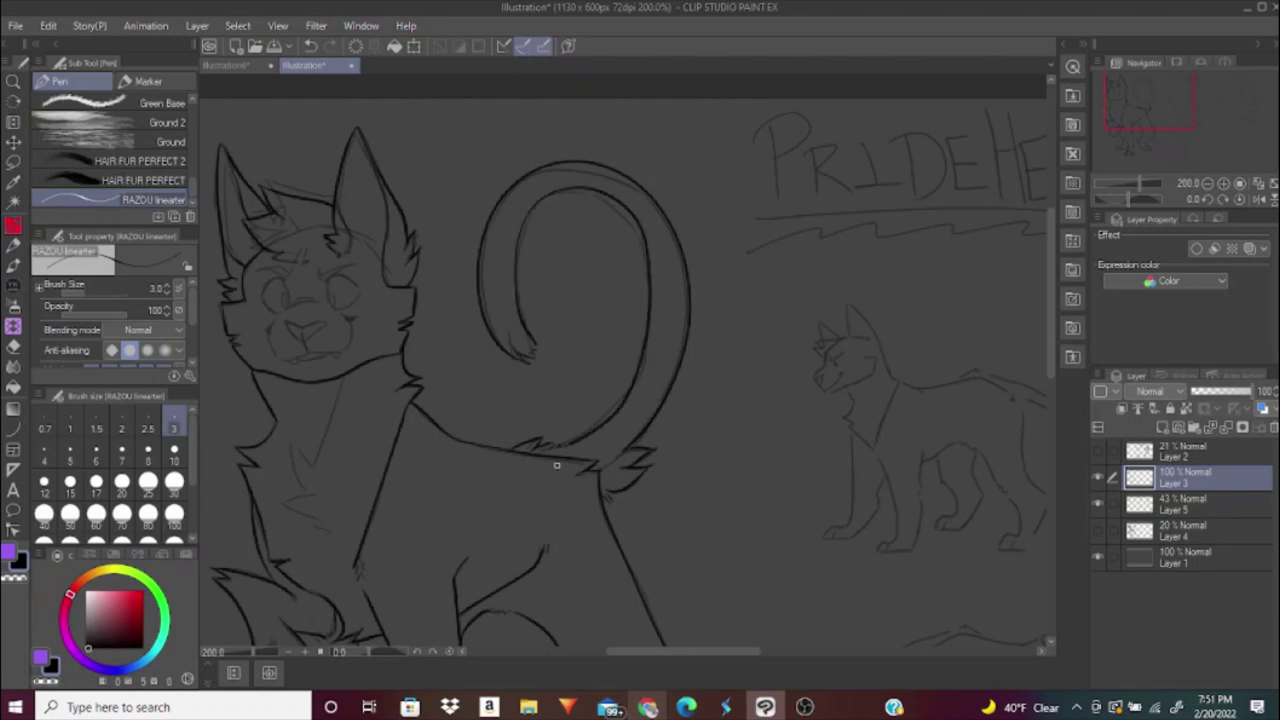
key(ctrl+z)
key(ctrl+z)
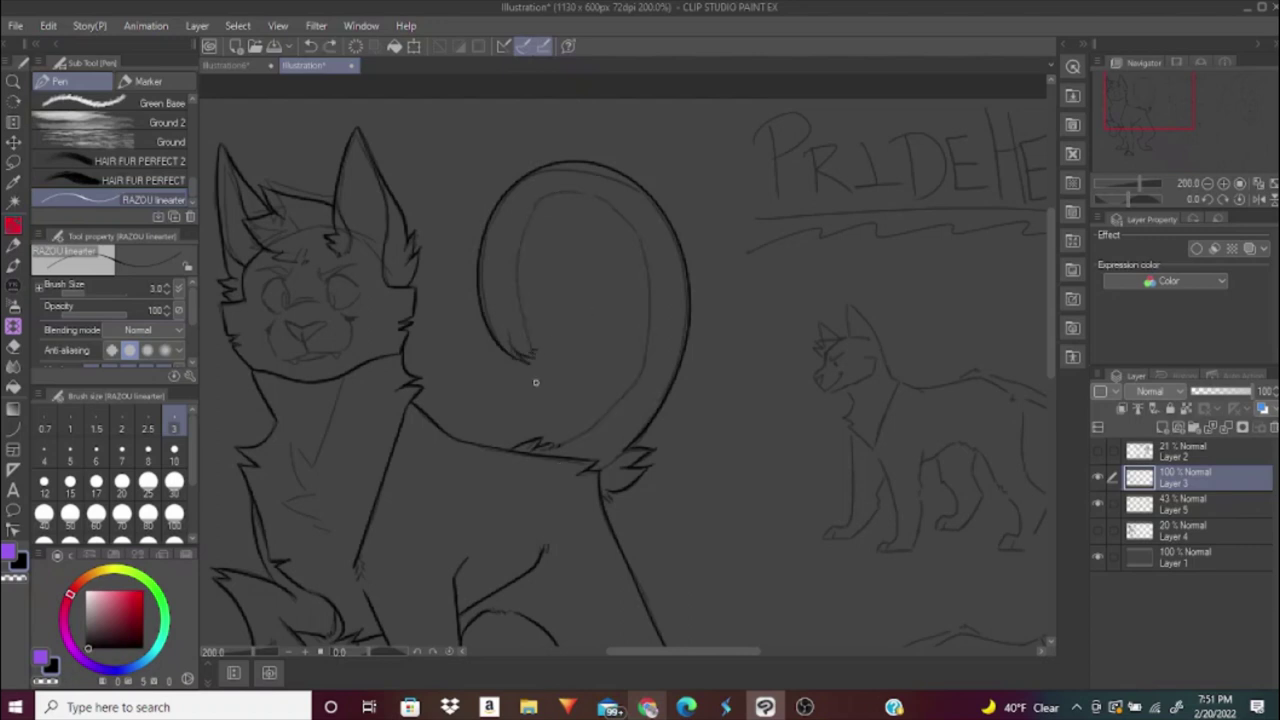
drag(527, 345, 585, 431)
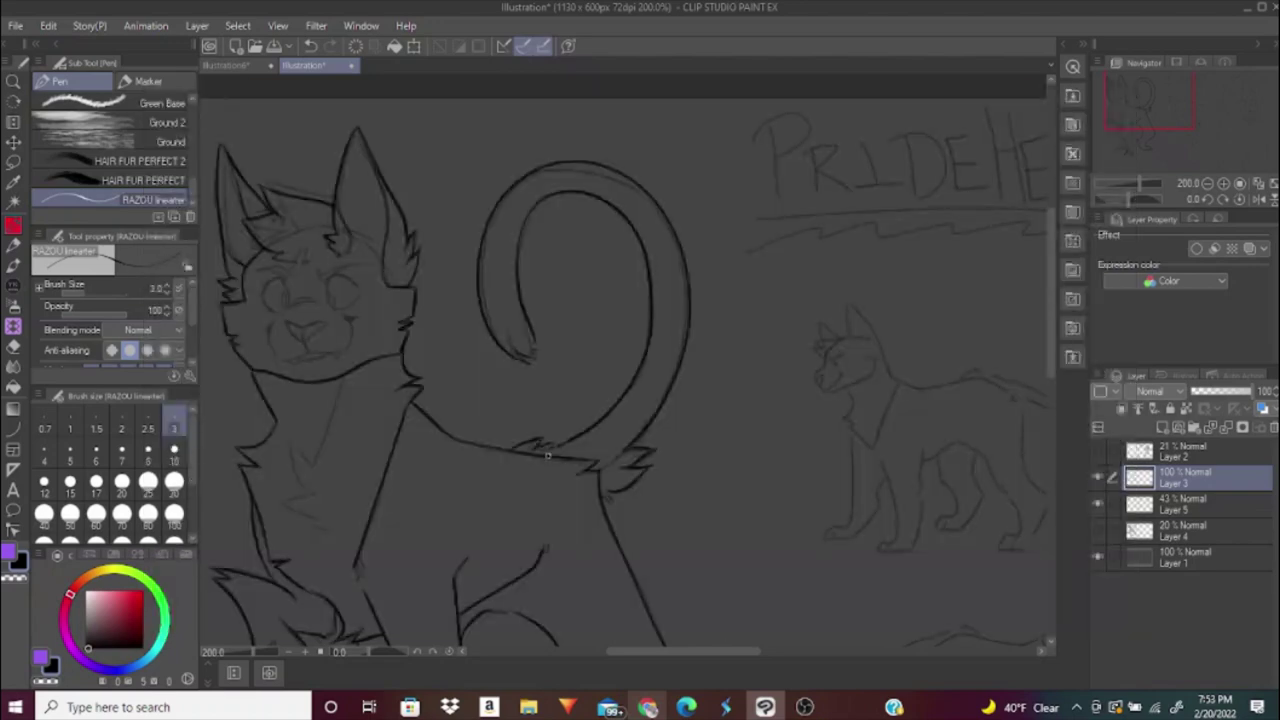
Ink the standing cat's muzzle, mouth, fangs and eyes at brush size 2.
scroll(643, 362, up, 2)
key(bracketleft)
drag(646, 406, 569, 360)
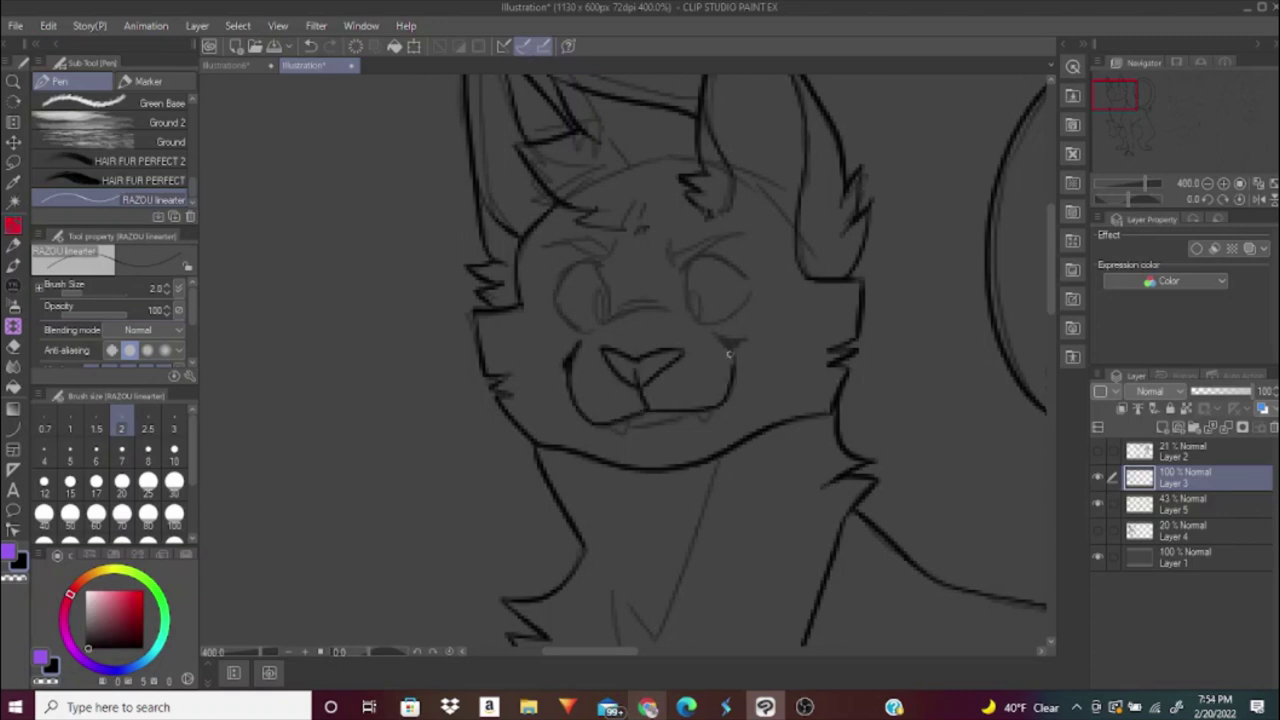
drag(743, 340, 728, 350)
drag(630, 427, 696, 414)
mouse_move(752, 290)
mouse_down()
mouse_move(714, 259)
mouse_move(684, 268)
mouse_up()
mouse_move(560, 298)
mouse_down()
mouse_move(608, 266)
mouse_move(565, 325)
mouse_up()
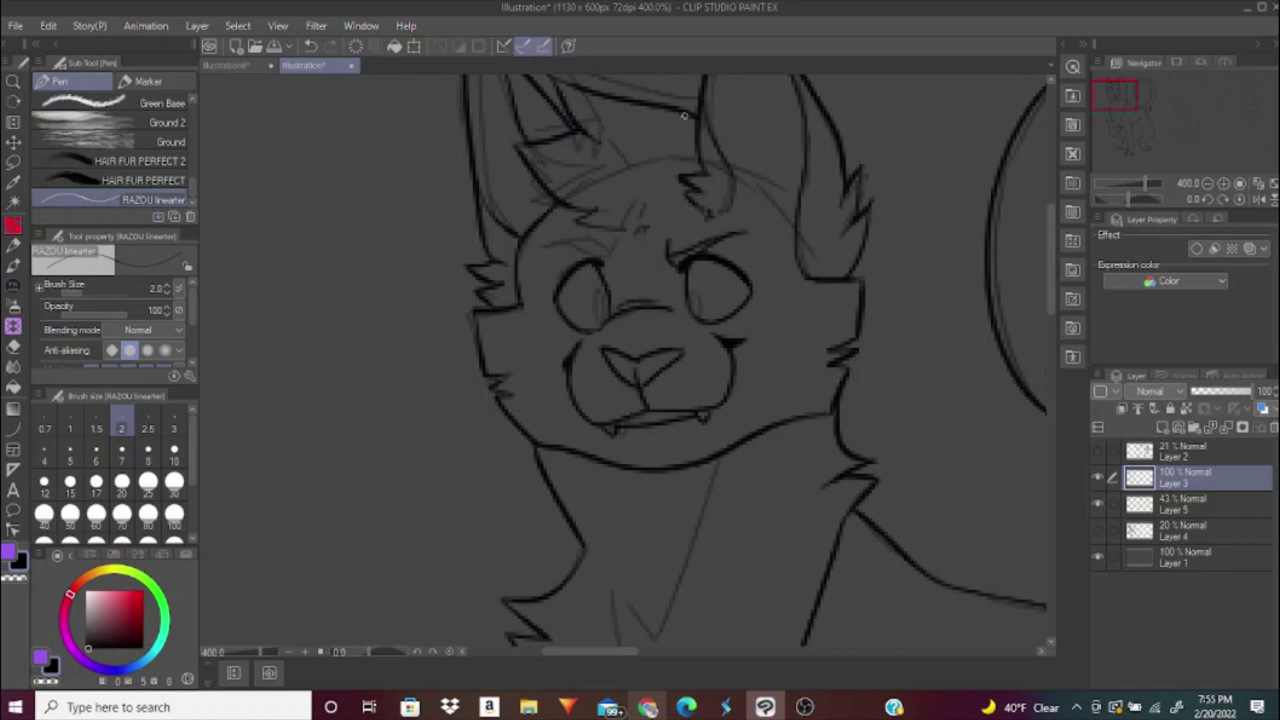
Ink the toe lines on the raised paw and the inner fur strokes on the chest.
key(ctrl+0)
scroll(566, 422, up, 5)
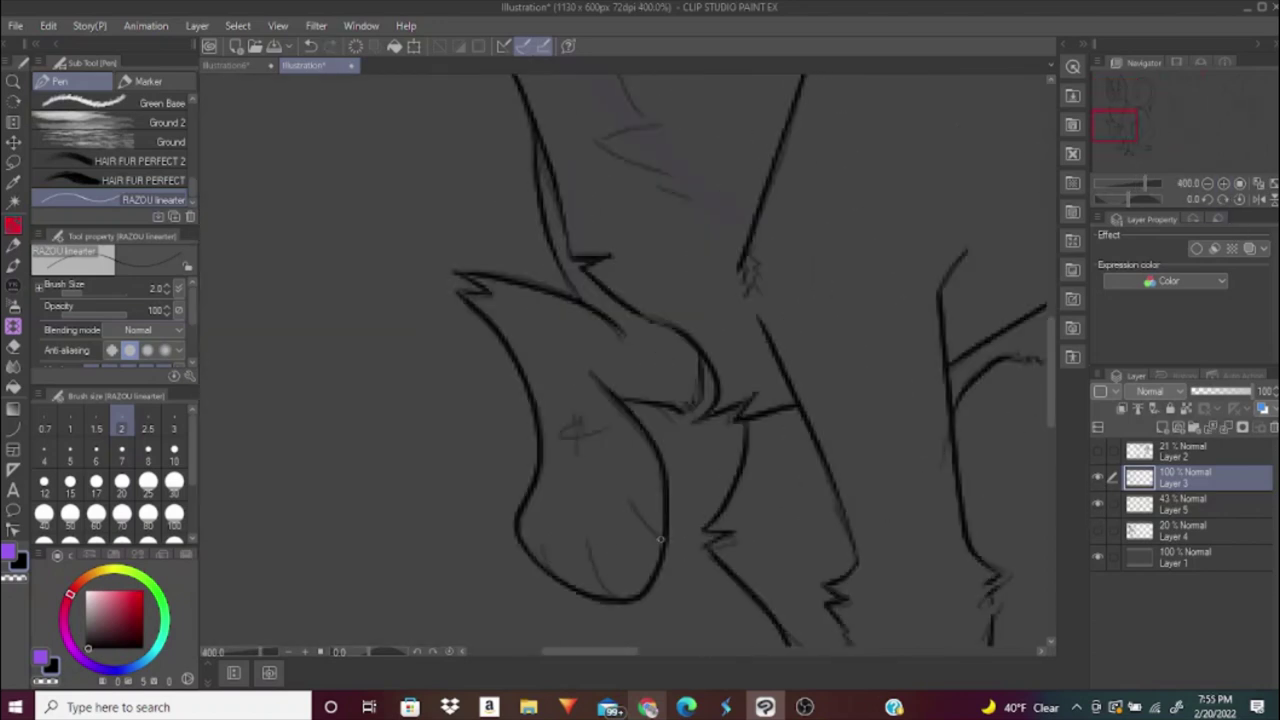
drag(1134, 113, 1137, 95)
key(ctrl+0)
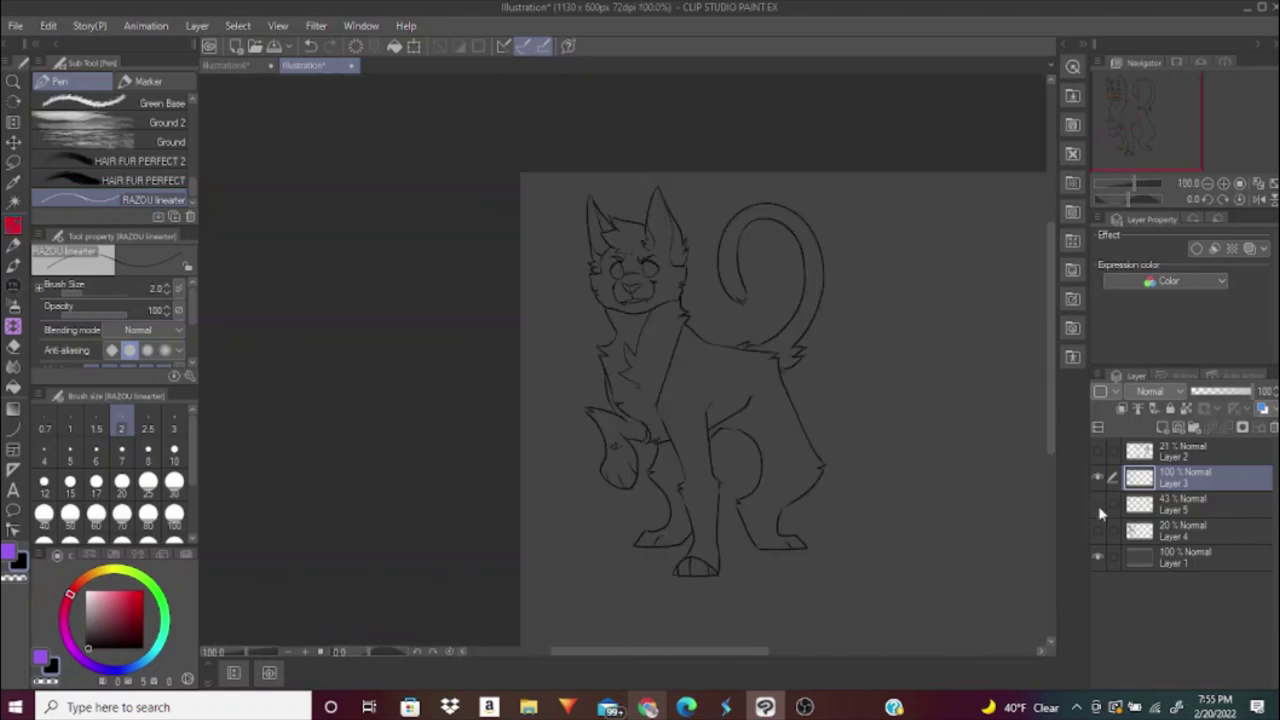
Show the 43% sketch layer again and add a new layer above the line art for the headshot.
click(1099, 516)
scroll(620, 360, up, 8)
key(ctrl+shift+n)
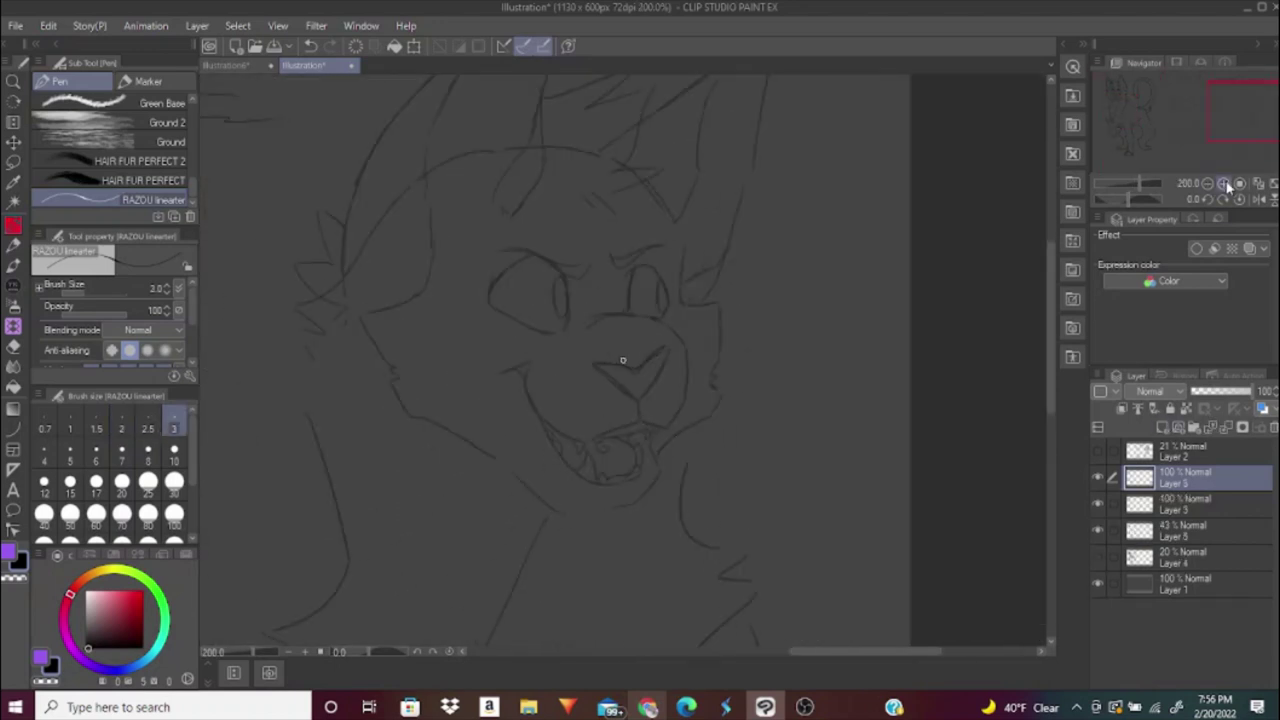
Ink the headshot's heart-shaped nose at brush size 2 and its smile and muzzle outline at size 3.
drag(648, 377, 656, 438)
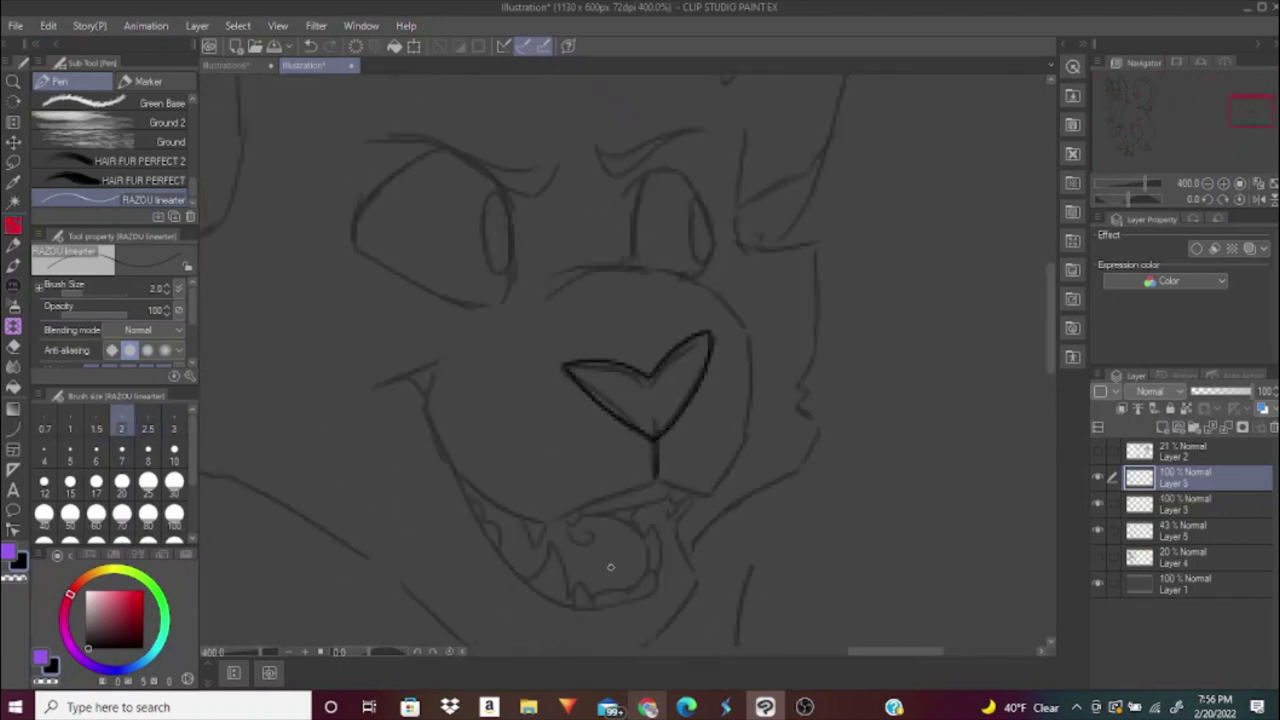
key(bracketright)
drag(655, 482, 432, 372)
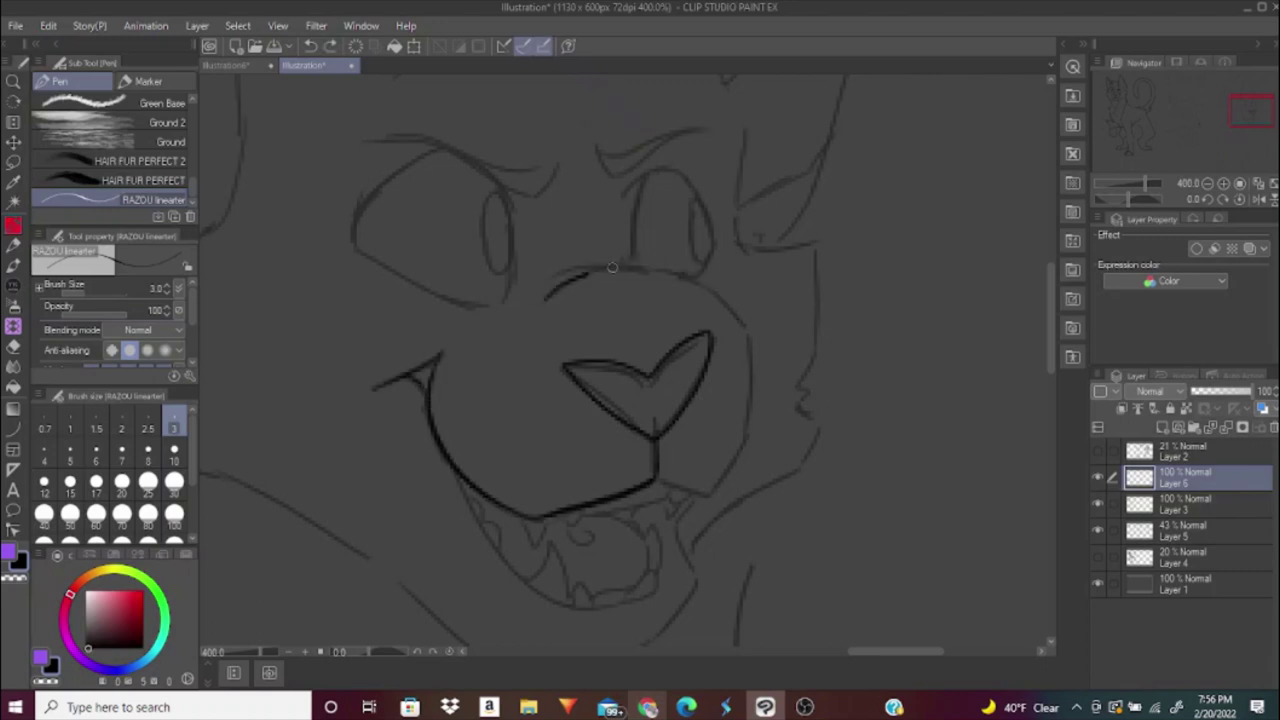
drag(612, 267, 656, 484)
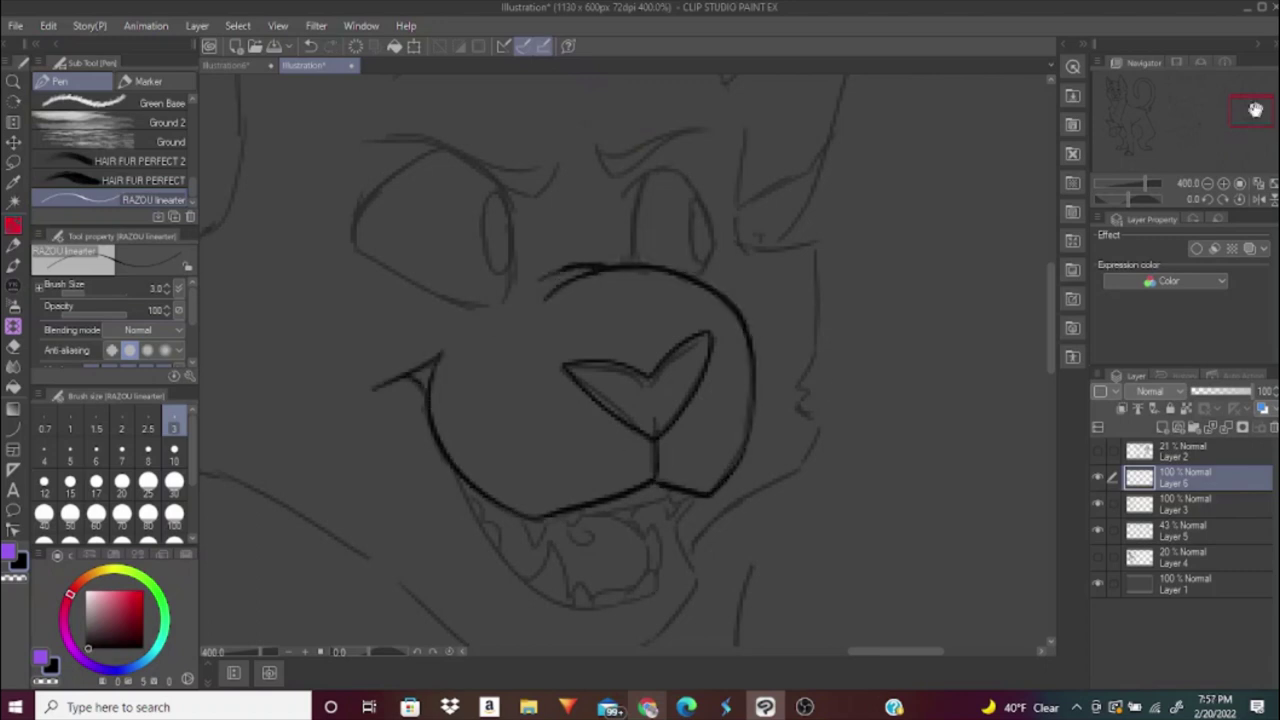
Ink the lower edge of the headshot's open mouth, adding the teeth and tongue at brush size 2.
scroll(529, 299, down, 5)
drag(505, 360, 655, 395)
key(bracketleft)
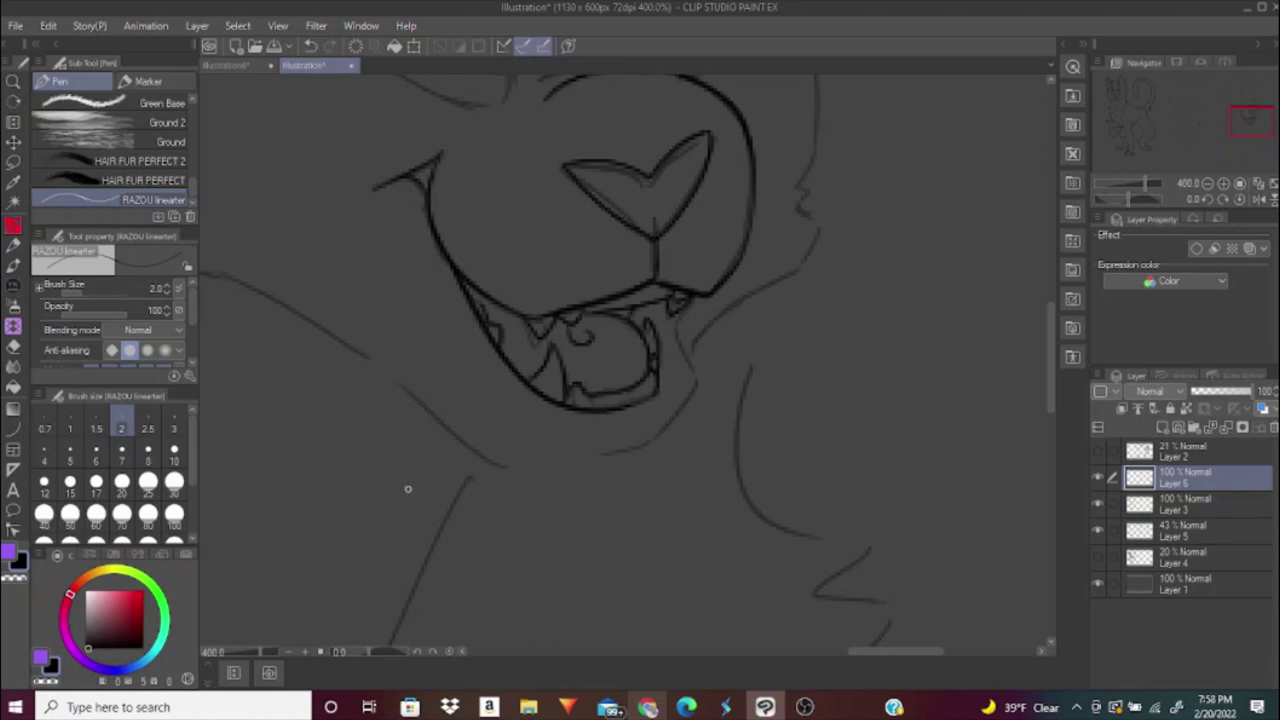
Ink the headshot's chin, jaw and facial outline at brush size 3.
key(bracketright)
drag(688, 372, 305, 314)
scroll(523, 277, up, 4)
mouse_move(705, 228)
mouse_down()
mouse_move(774, 356)
mouse_move(755, 457)
mouse_move(658, 532)
mouse_up()
scroll(870, 300, up, 5)
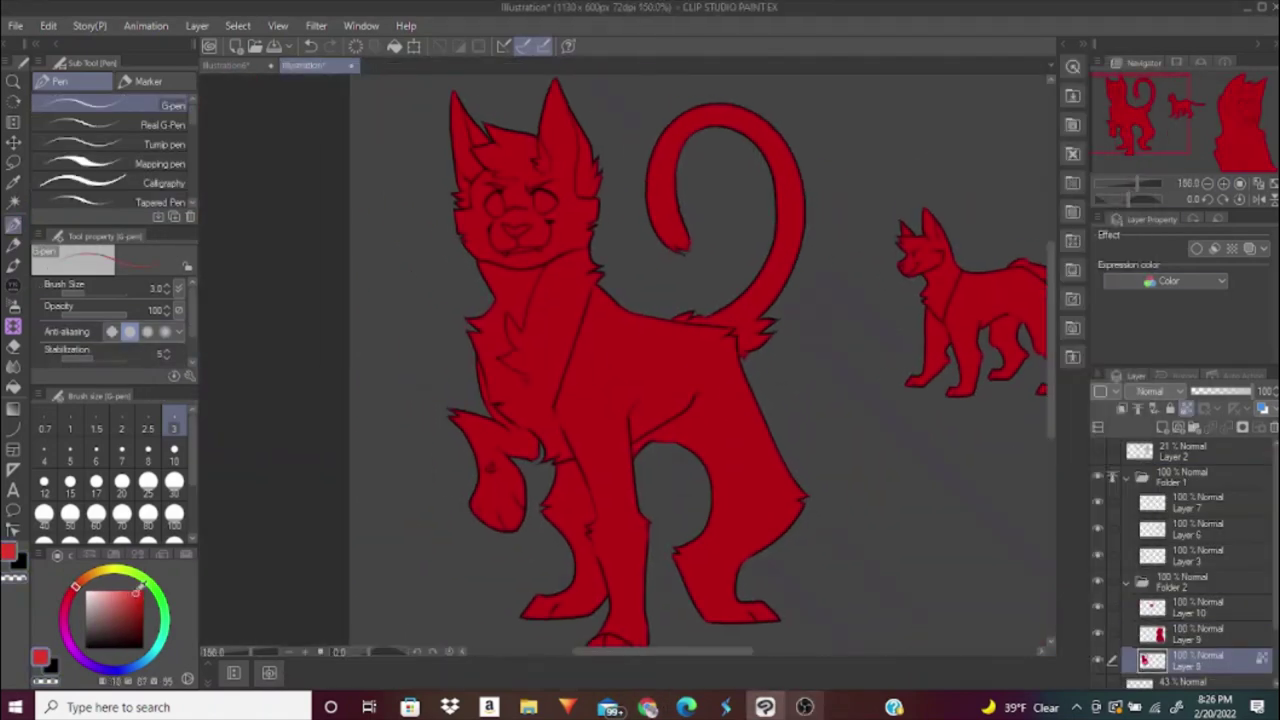
Switch to the browser, search images for "orange tabby cat", open the All About Cats photo as reference, and return to the drawing.
click(648, 707)
text(orange tabby cat)
key(Return)
click(563, 320)
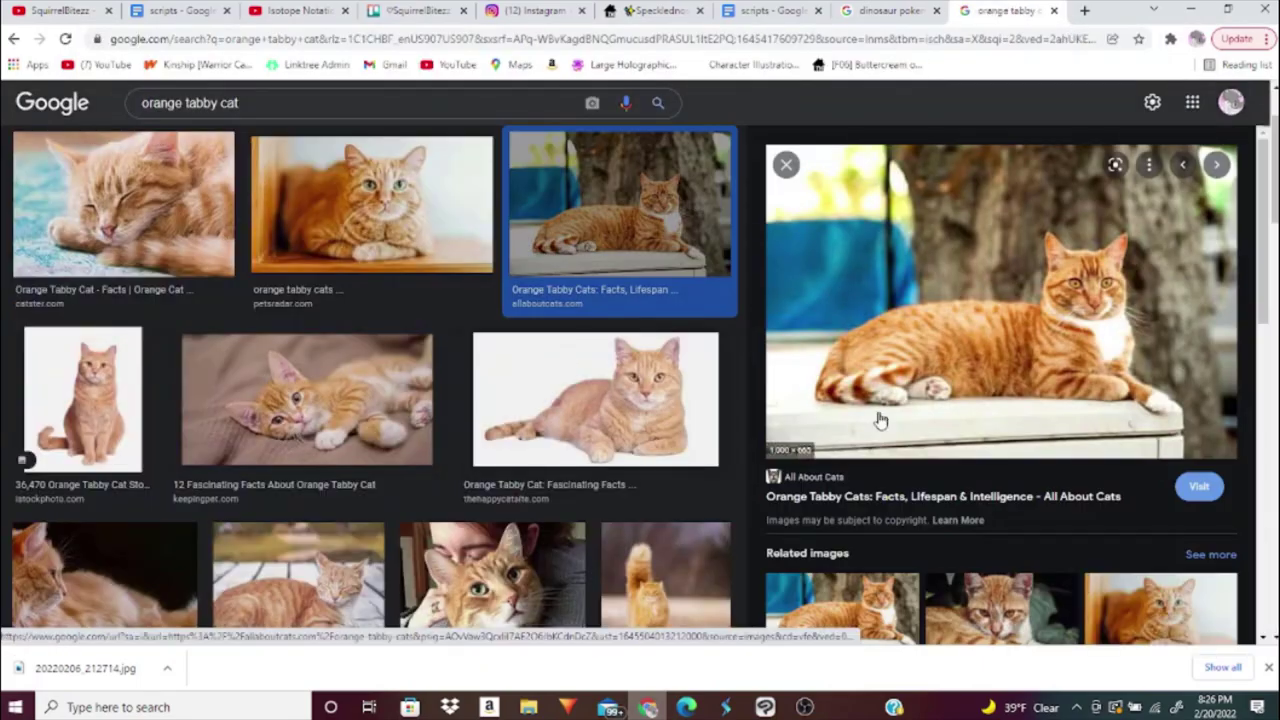
click(726, 707)
click(15, 25)
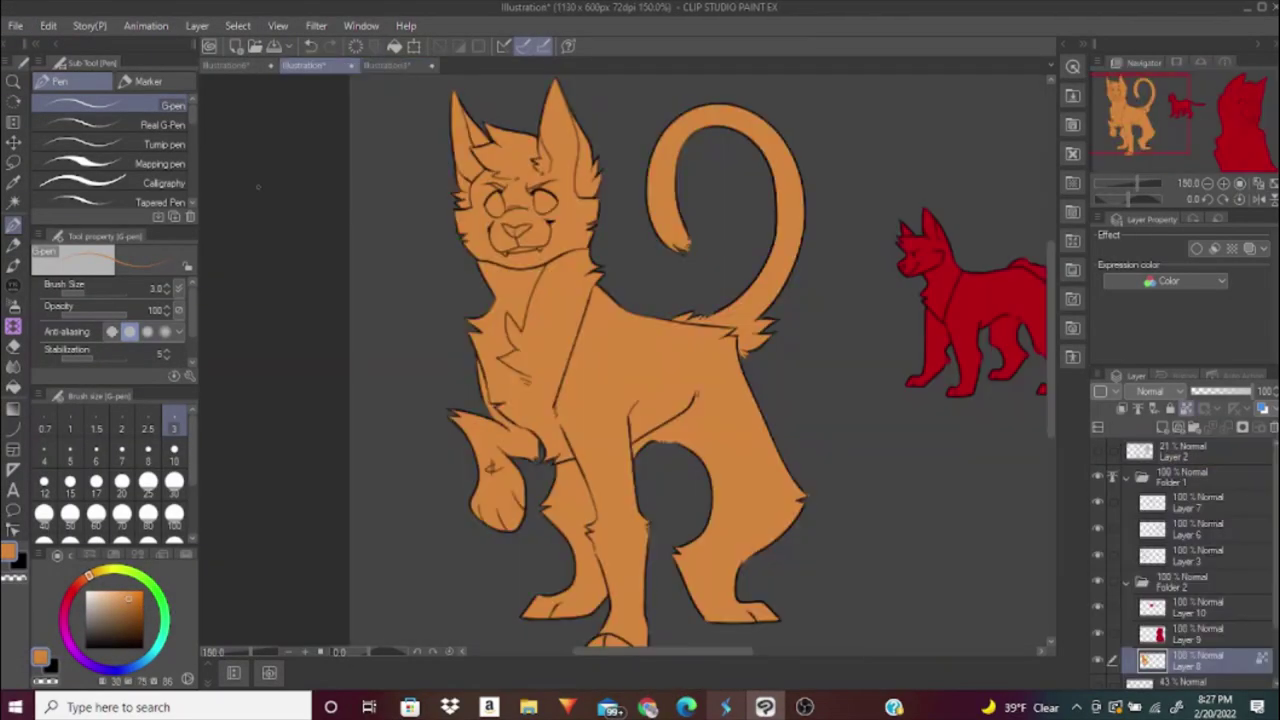
click(157, 617)
drag(530, 385, 635, 300)
key(ctrl+z)
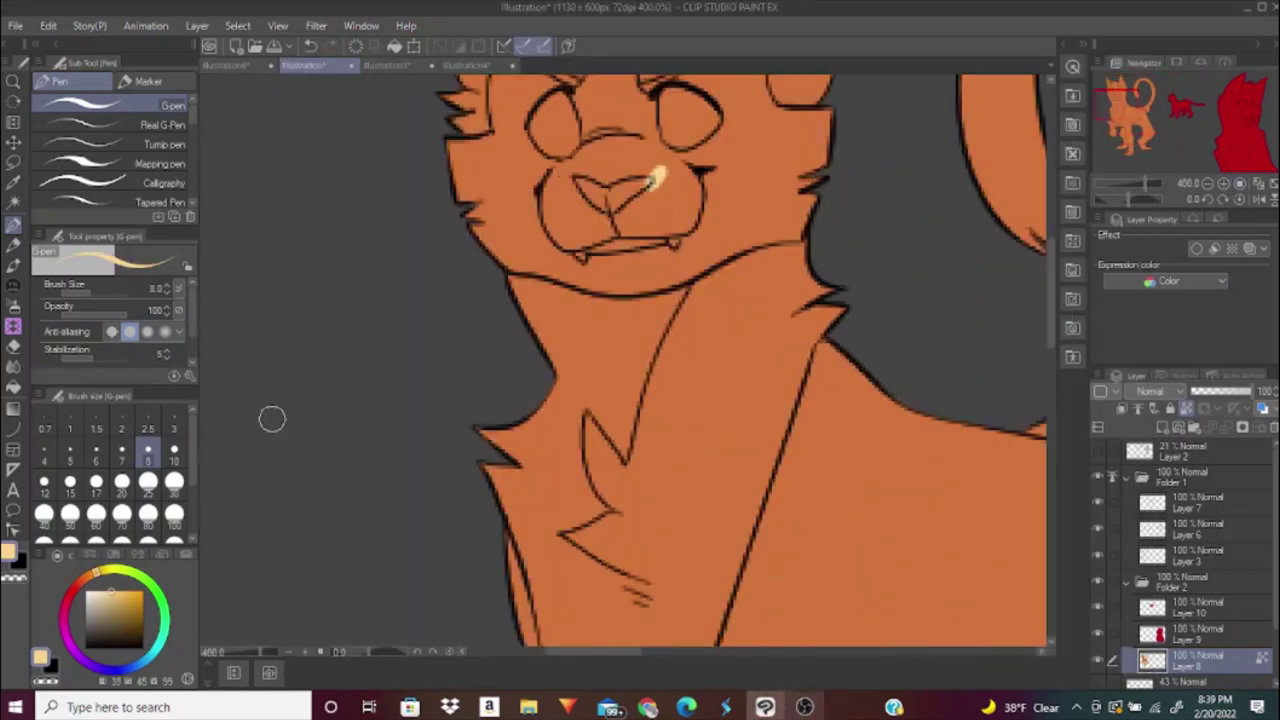
Outline the muzzle in pale cream and fill the muzzle, chin and chest of the standing cat.
drag(575, 160, 680, 165)
key(g)
click(620, 215)
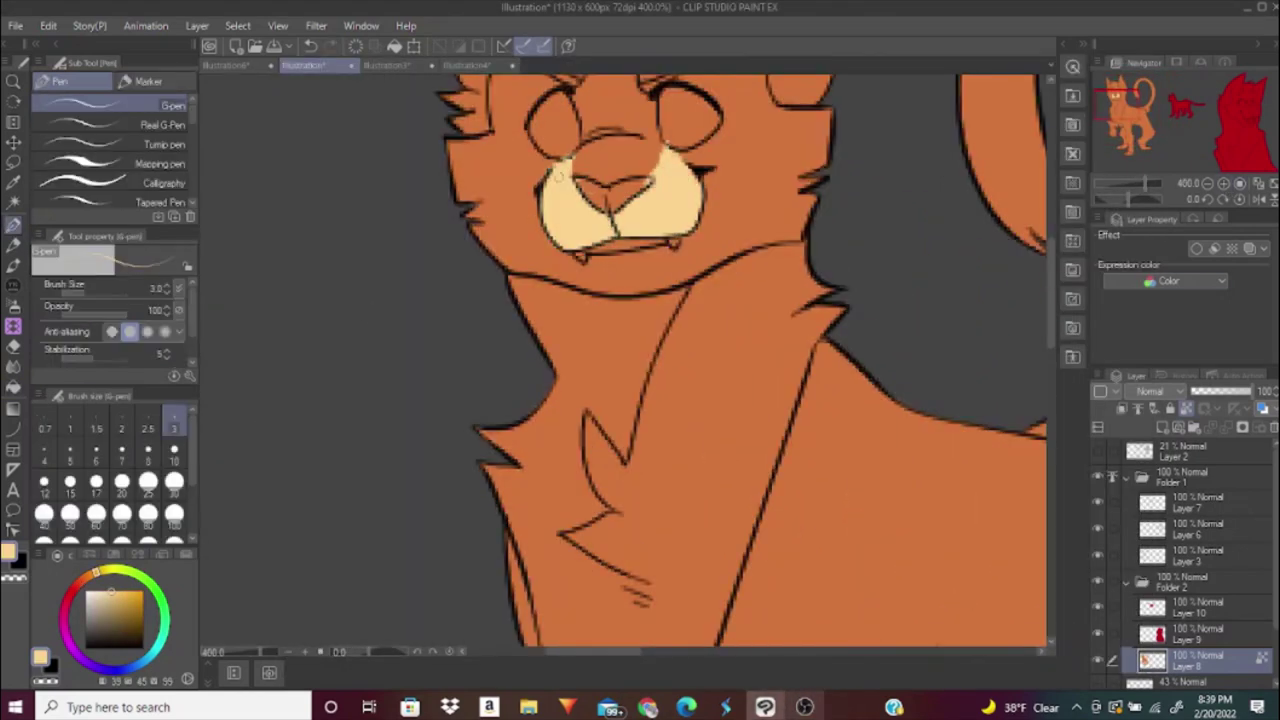
click(630, 262)
click(692, 470)
Paint the belly patch cream, along with the tail's underside and the tail-base tuft at brush size 10.
scroll(692, 470, down, 2)
key(p)
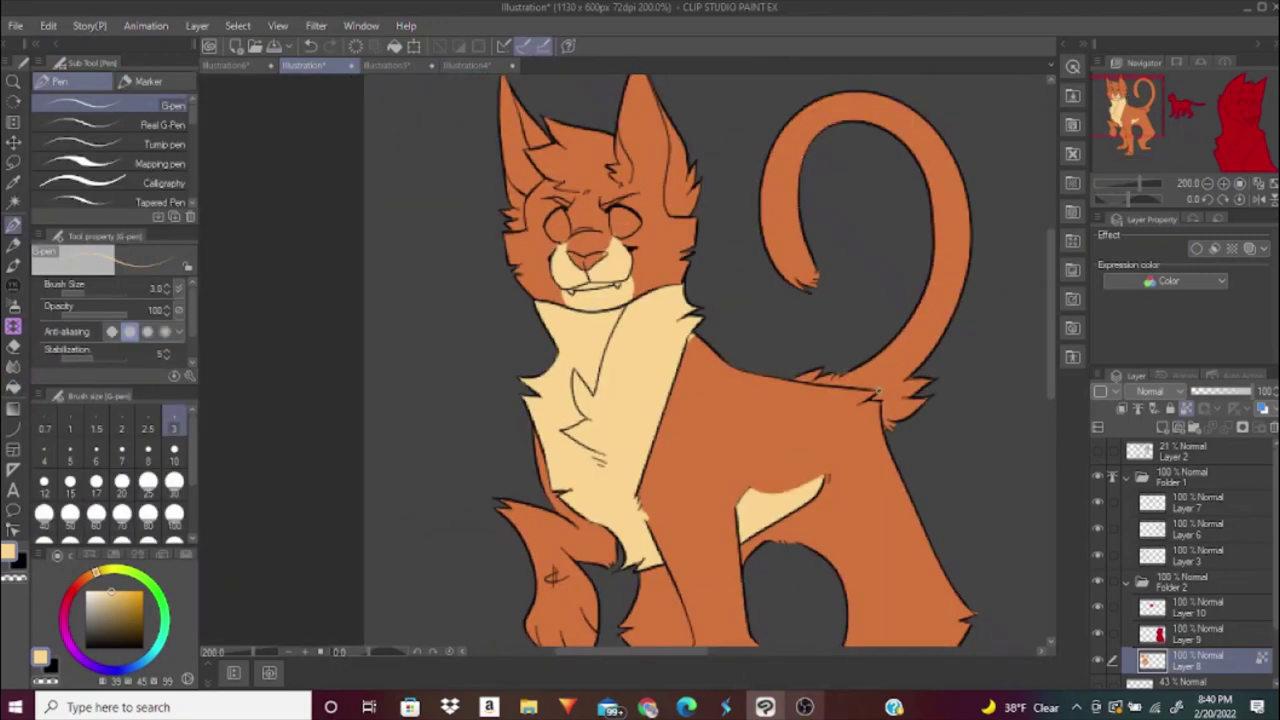
click(174, 455)
drag(805, 170, 812, 282)
drag(938, 125, 895, 425)
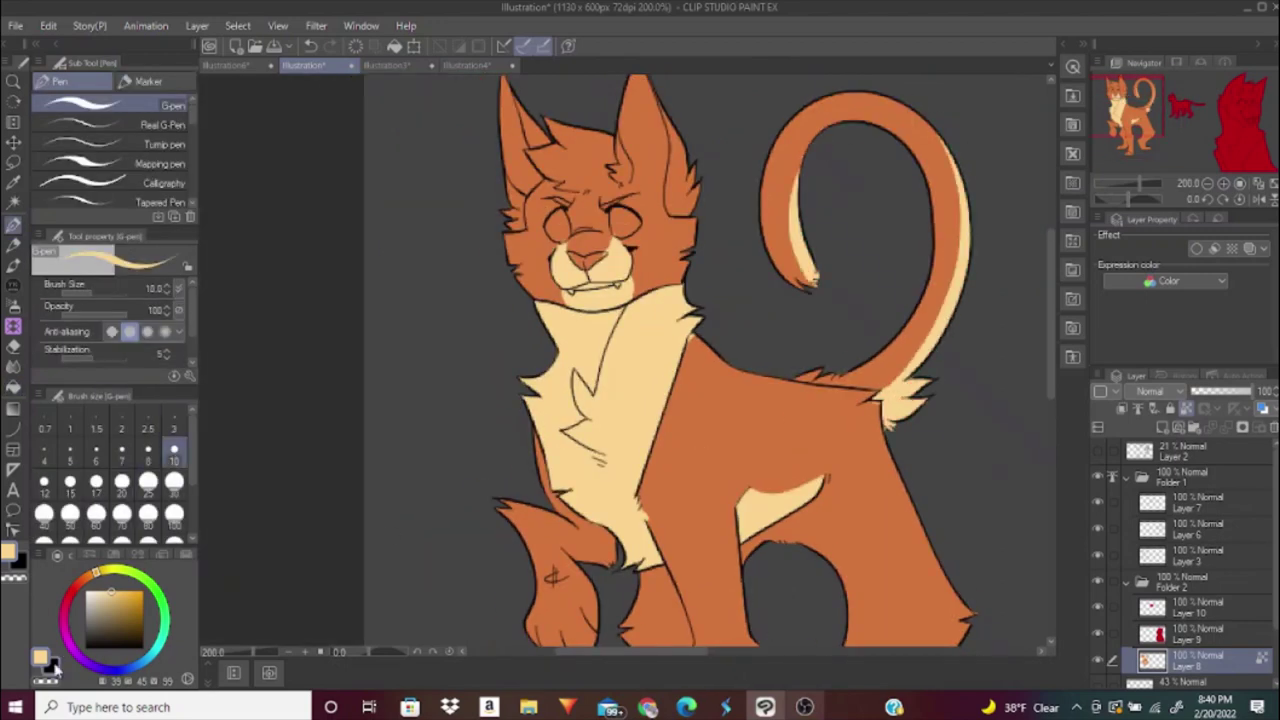
Paint the hair tuft, forehead and nose bridge dark reddish brown at brush size 3, also sampling the body's orange.
click(174, 428)
alt+click(865, 408)
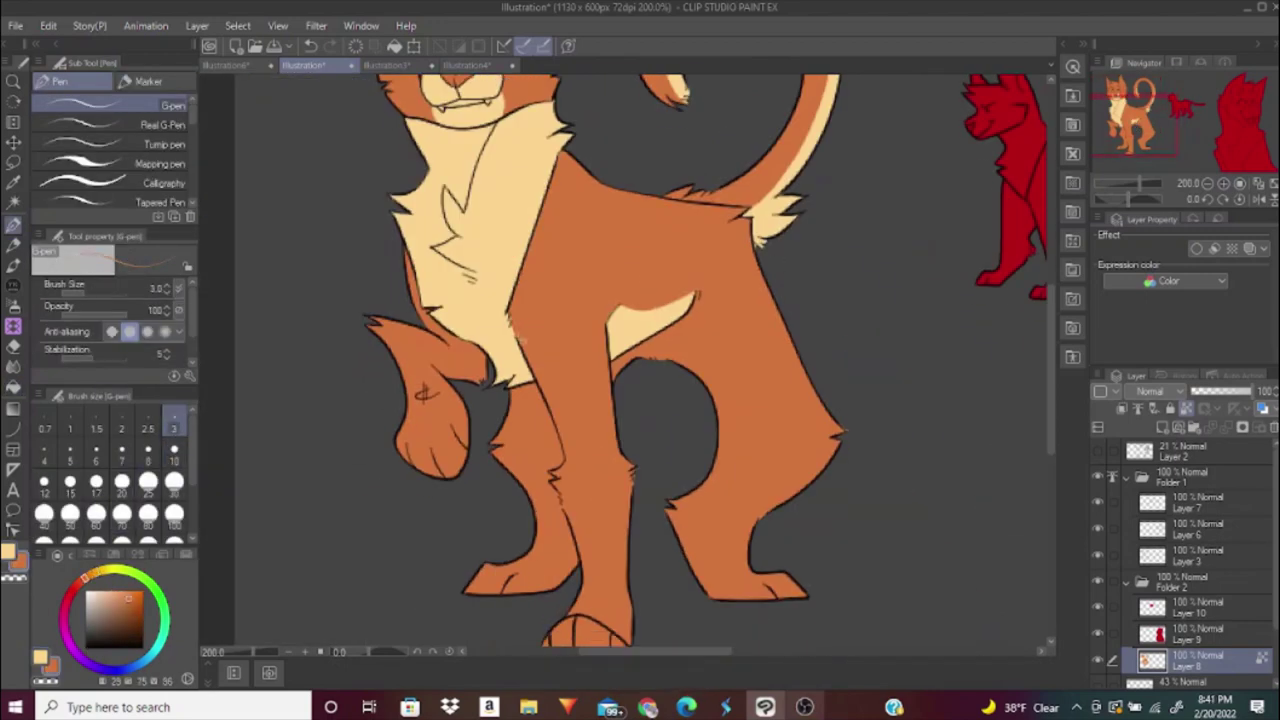
right_click(1044, 248)
drag(526, 210, 560, 236)
scroll(560, 236, up, 2)
mouse_move(652, 365)
mouse_down()
mouse_move(664, 420)
mouse_move(660, 230)
mouse_up()
Paint a dark reddish-brown stripe along the whole upper side of the curled tail at brush size 10.
click(1208, 183)
click(1208, 183)
click(174, 453)
drag(740, 100, 630, 280)
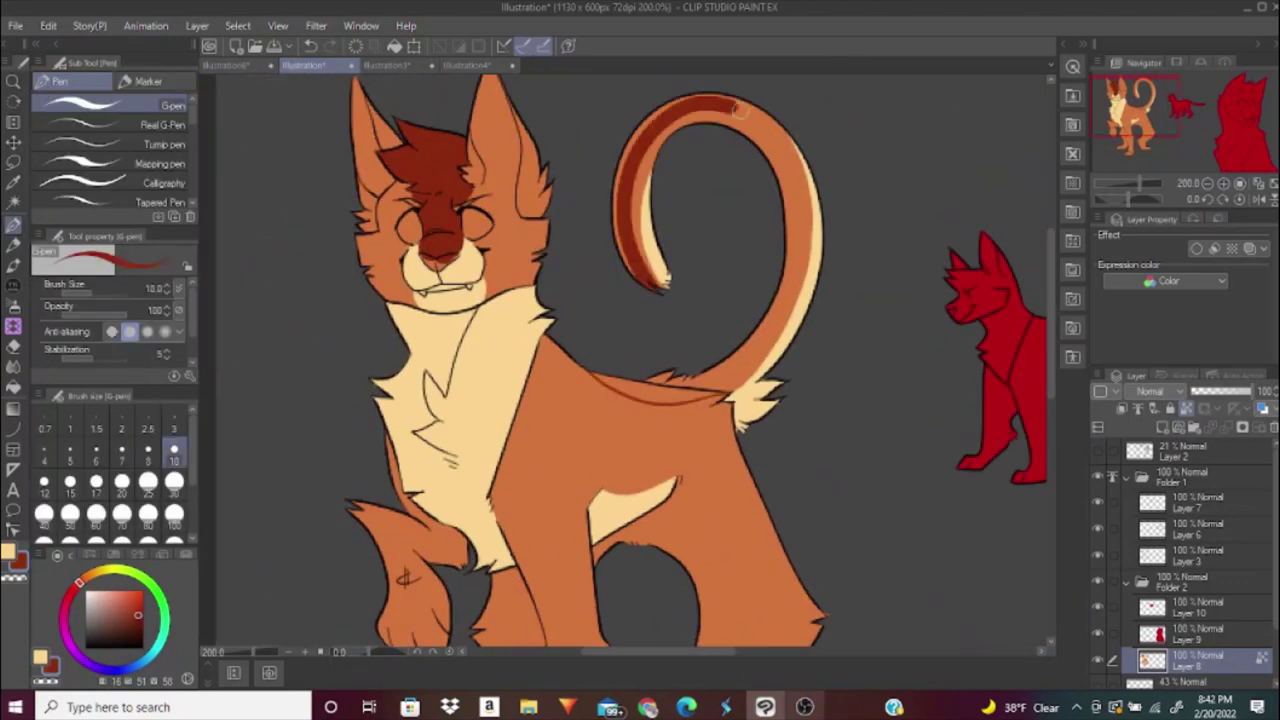
drag(790, 150, 680, 385)
drag(700, 95, 636, 281)
Fill in the dark reddish-brown stripe along the cat's back at brush size 8.
right_click(600, 420)
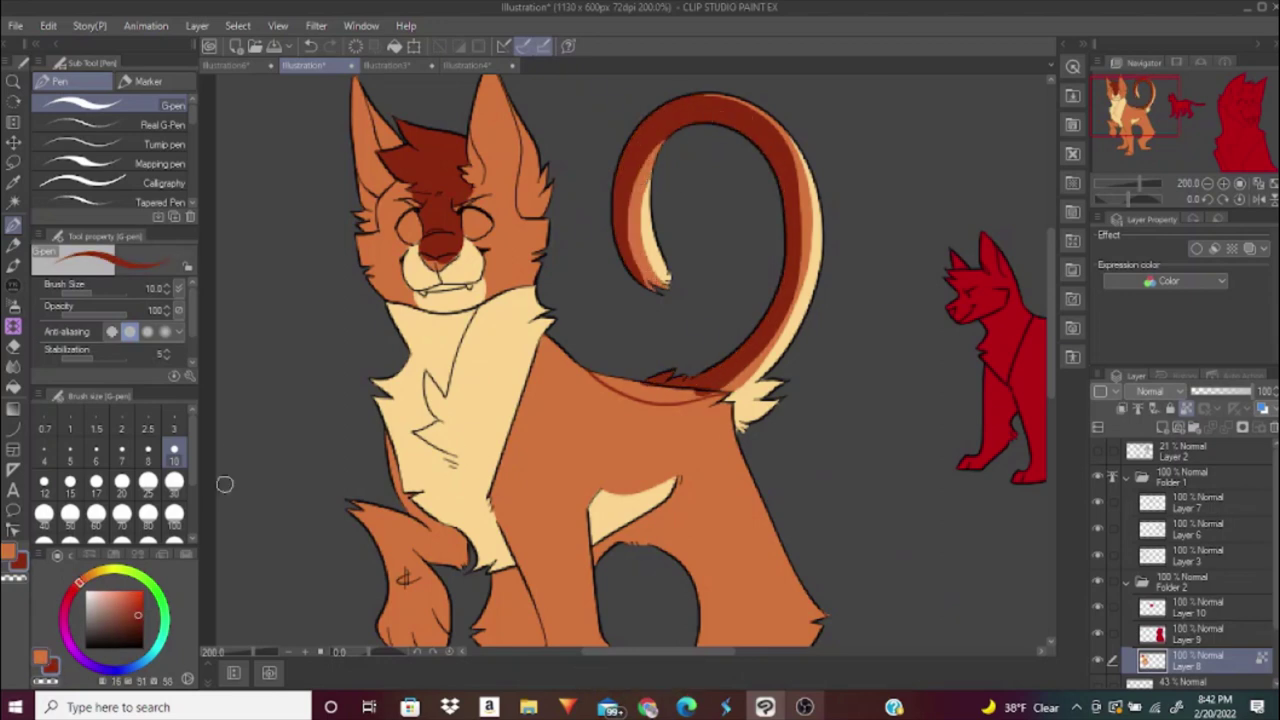
click(148, 453)
drag(592, 374, 686, 394)
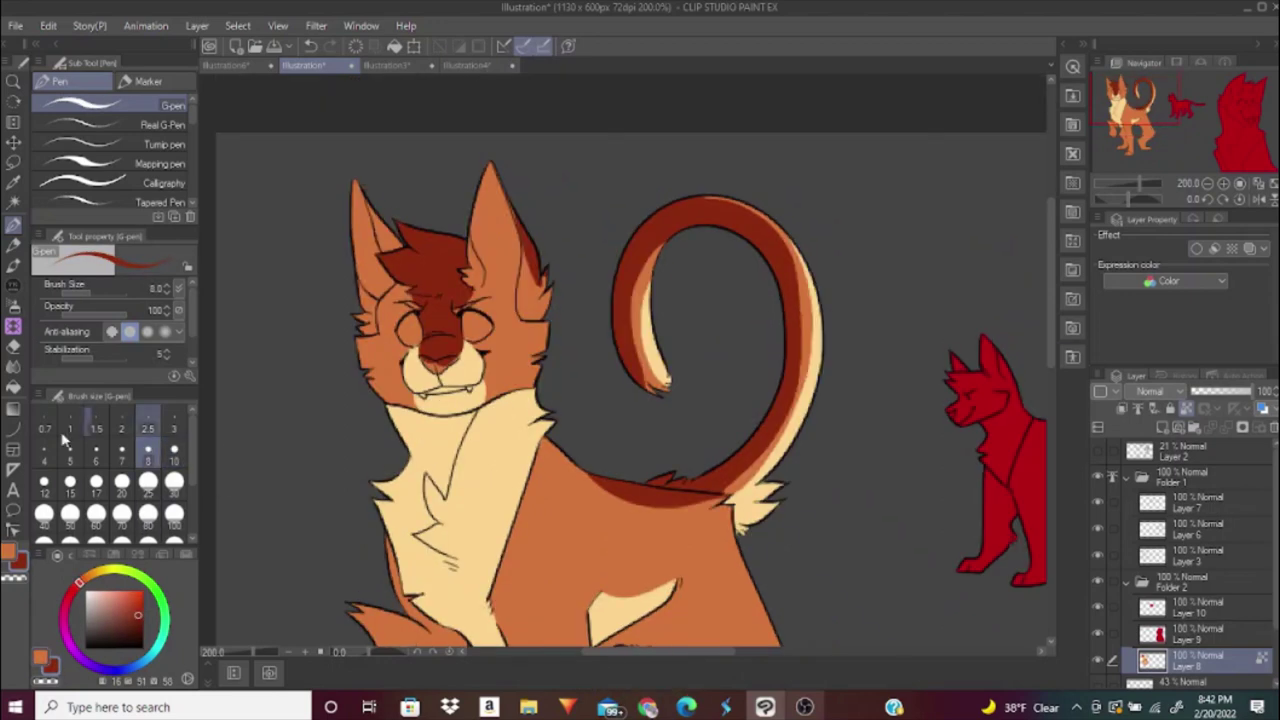
Paint the outer sides of both ears at brush size 3 and a large shoulder patch dark reddish brown.
scroll(632, 361, up, 2)
click(174, 428)
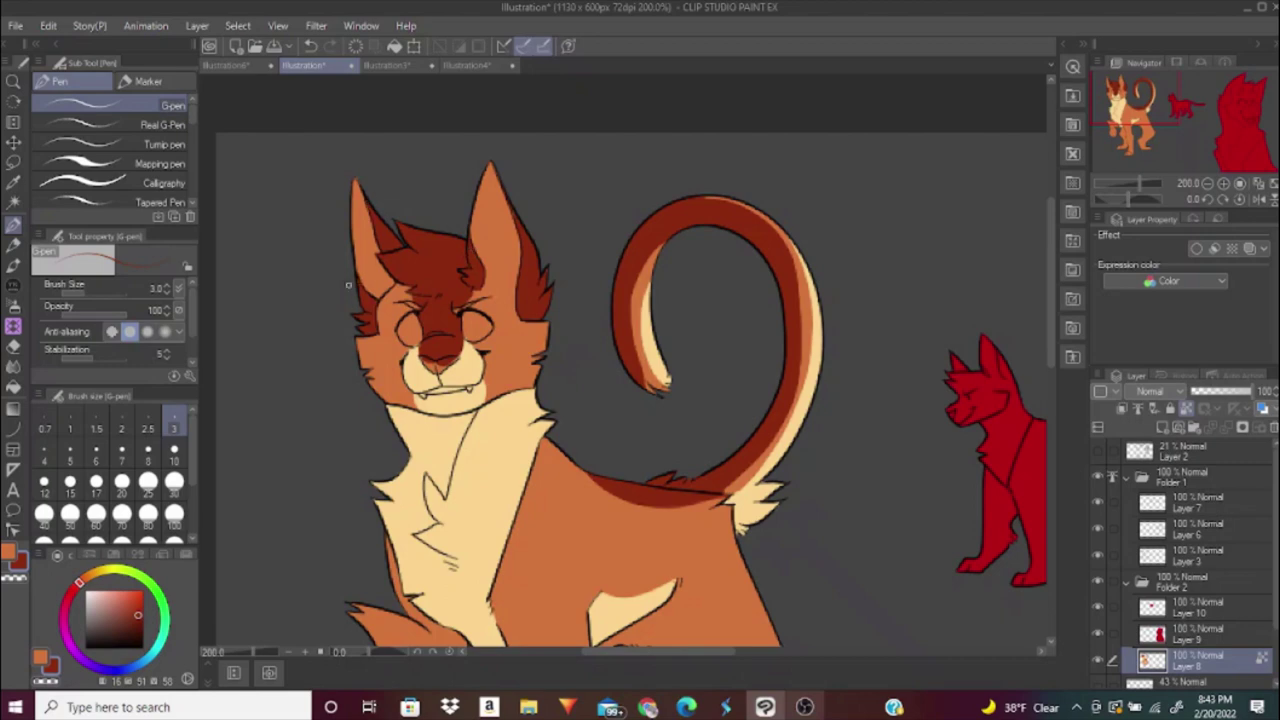
scroll(632, 361, down, 5)
mouse_move(565, 262)
mouse_down()
mouse_move(490, 455)
mouse_move(560, 300)
mouse_up()
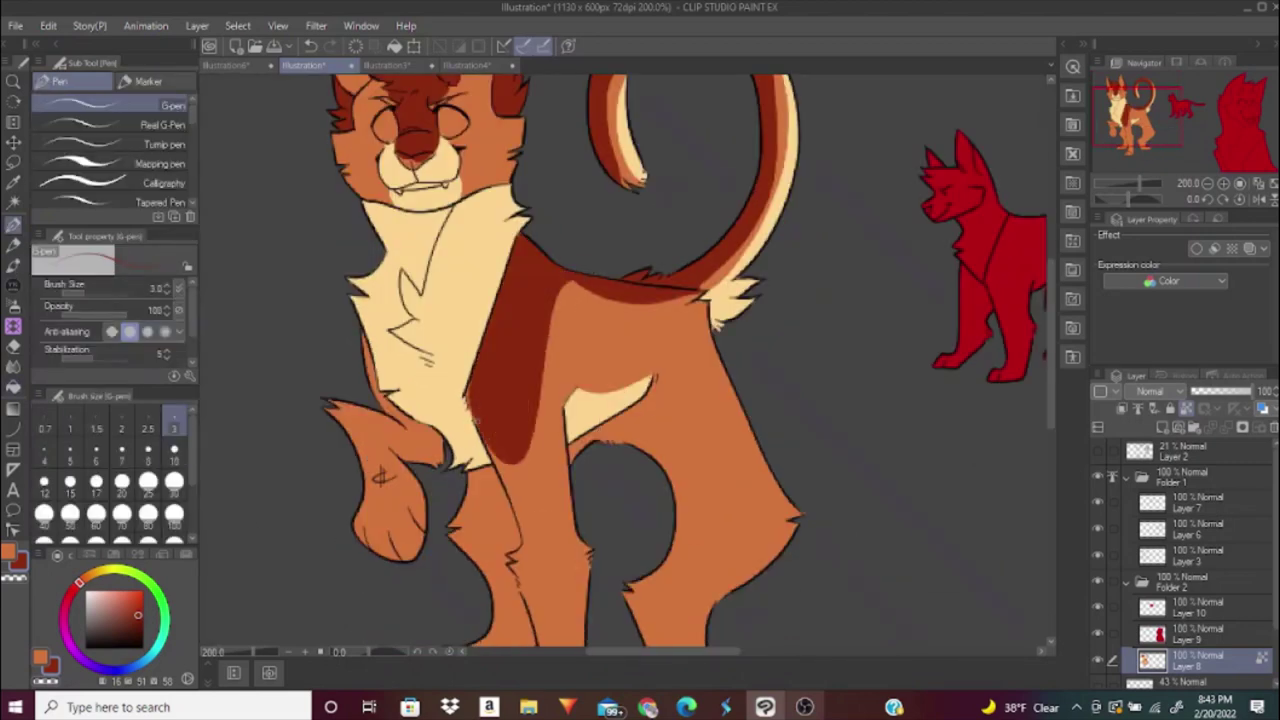
drag(758, 343, 878, 268)
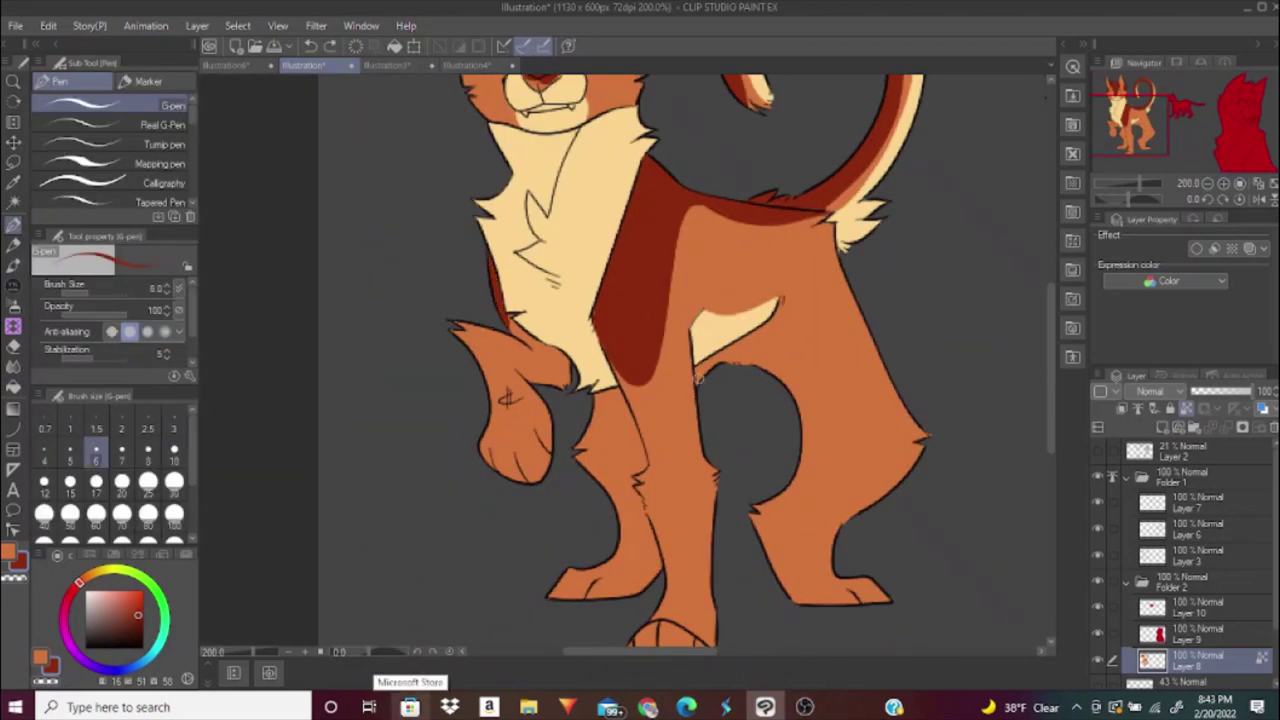
key(bracketleft)
drag(710, 208, 698, 360)
key(Delete)
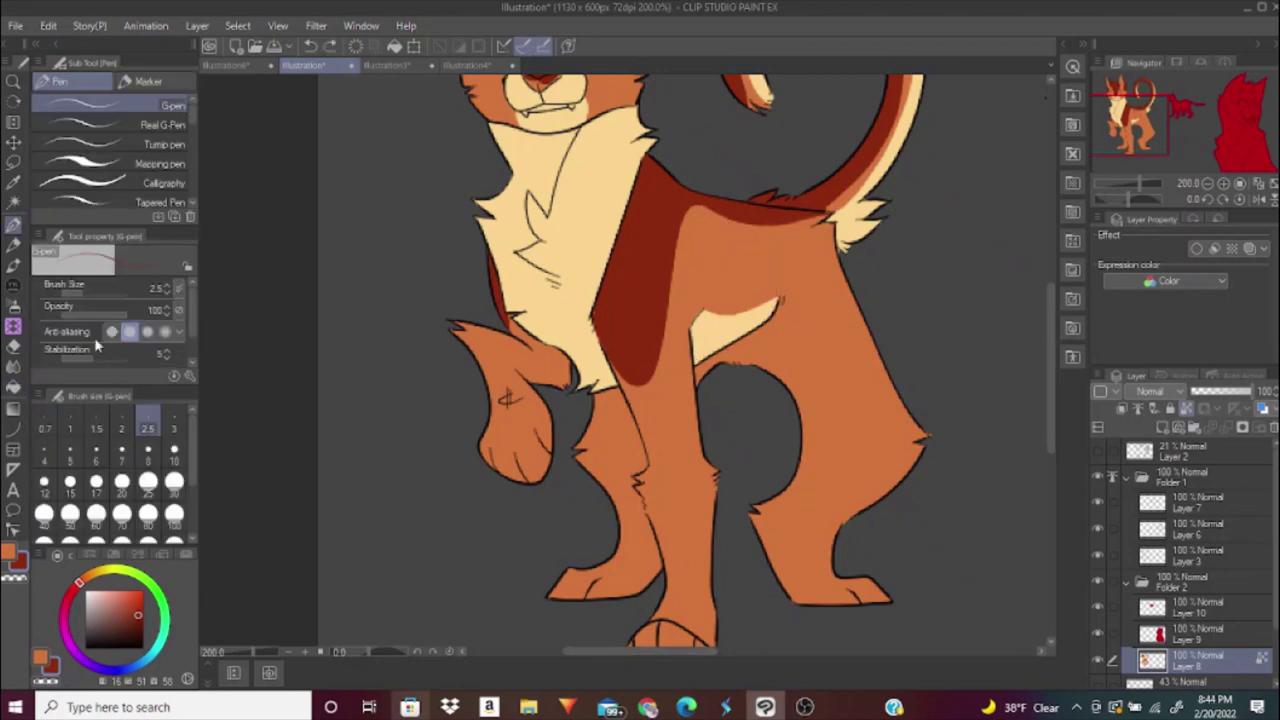
mouse_move(762, 226)
mouse_down()
mouse_move(776, 310)
mouse_move(758, 328)
mouse_up()
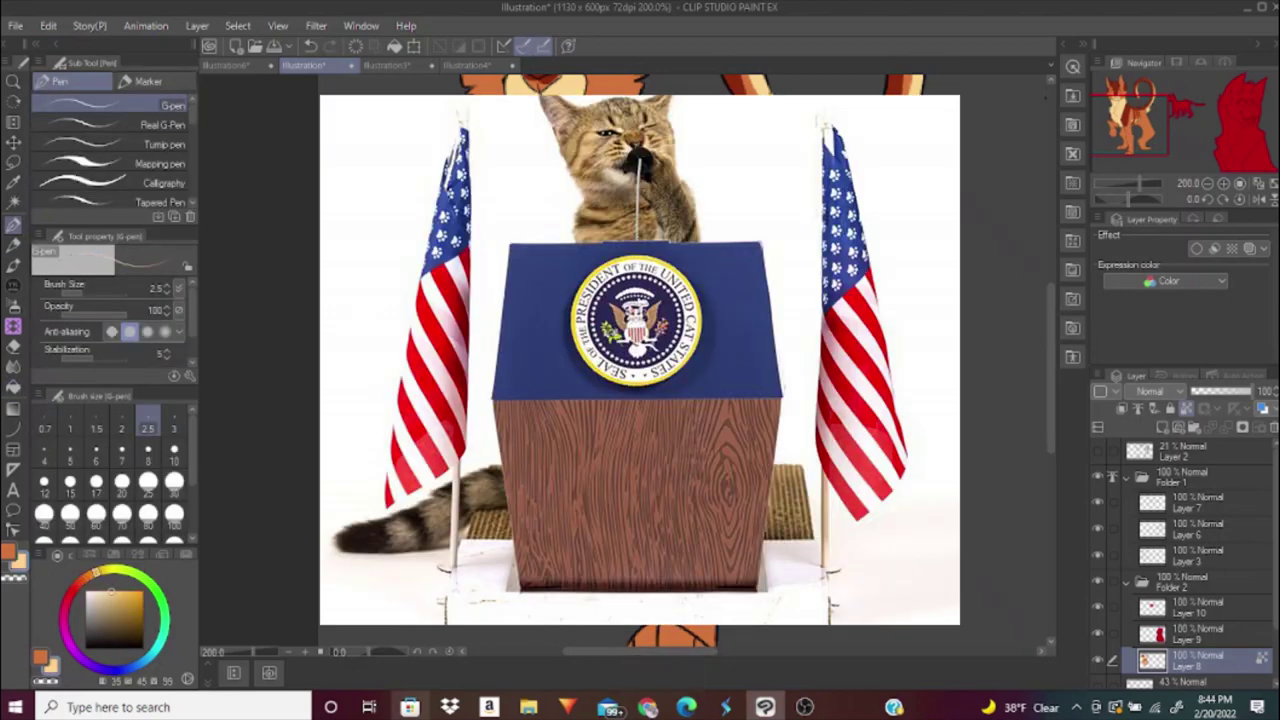
Paint dark reddish-brown bands across the orange and cream underside of the curled tail at brush size 6 and darken its tip.
click(1207, 184)
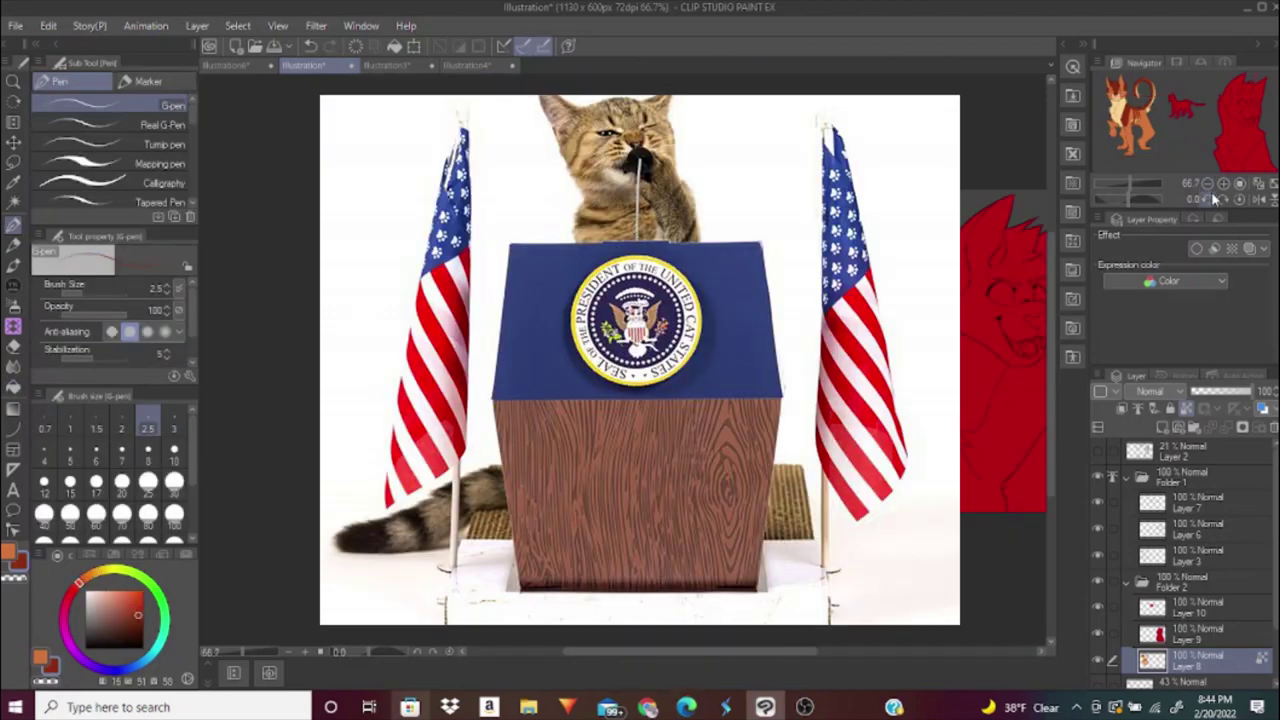
click(1207, 184)
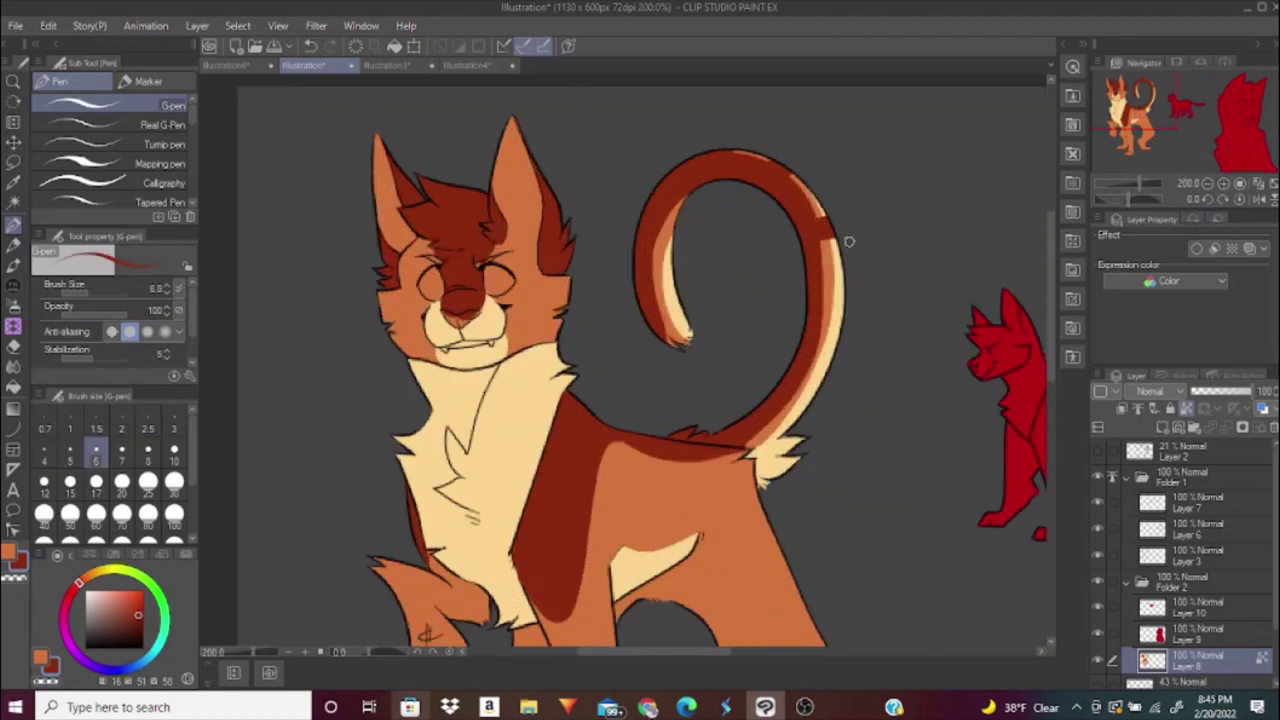
drag(822, 242, 844, 236)
drag(822, 302, 846, 296)
drag(812, 358, 836, 350)
drag(782, 412, 808, 400)
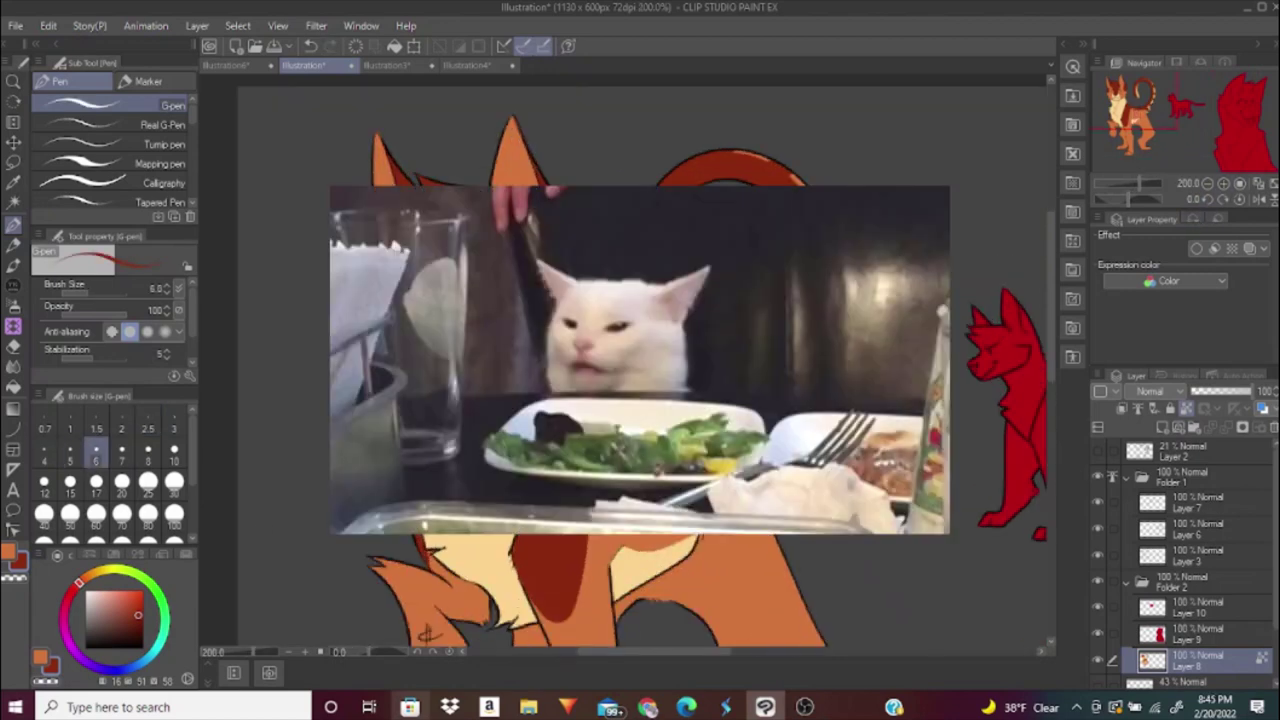
click(174, 458)
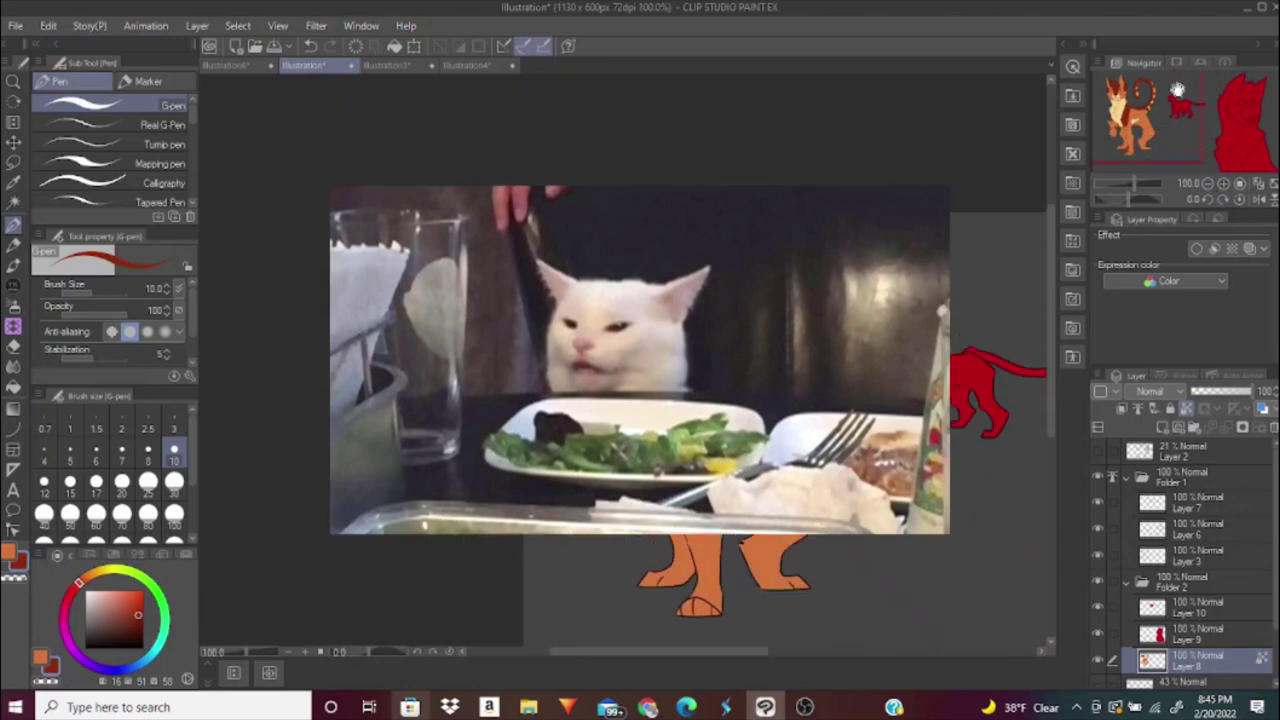
Try cream markings above both eyes with dark reddish-brown markings beneath them, using brush size 3 for the fine parts.
scroll(600, 400, down, 2)
scroll(600, 400, up, 4)
click(147, 428)
drag(641, 377, 636, 420)
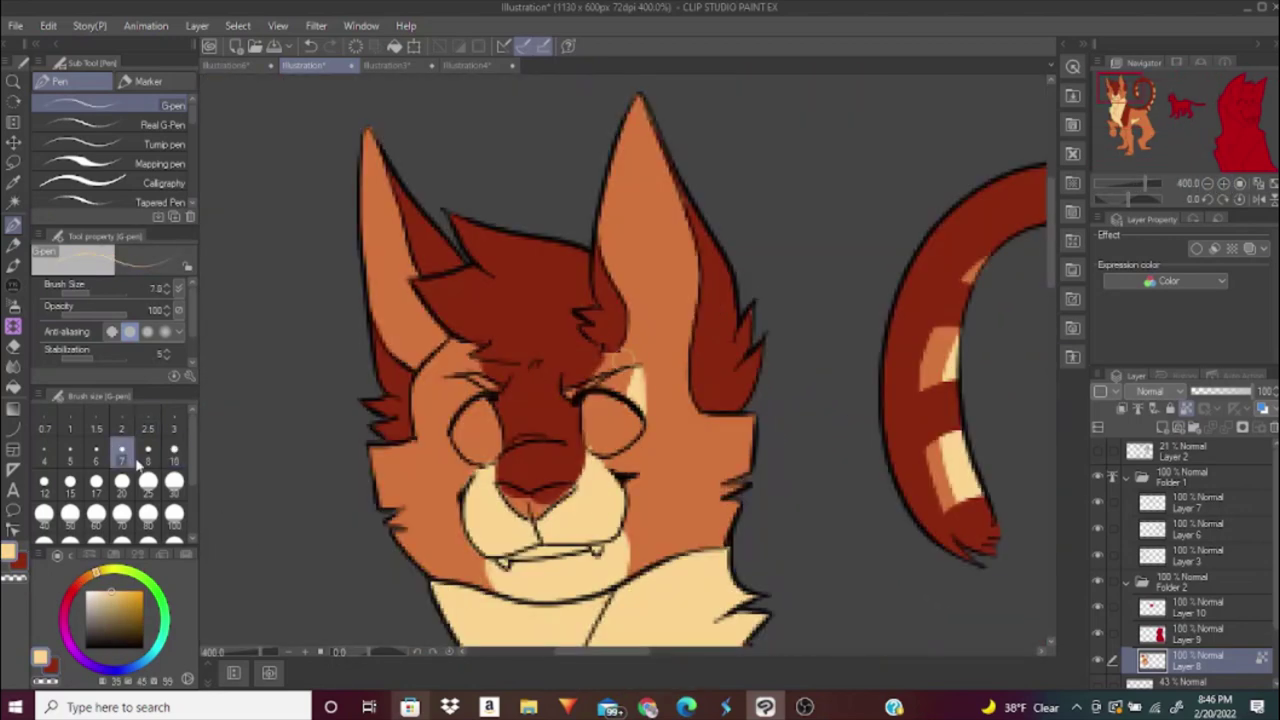
drag(450, 385, 478, 445)
click(173, 428)
click(79, 583)
click(138, 615)
drag(610, 425, 655, 455)
drag(455, 432, 438, 436)
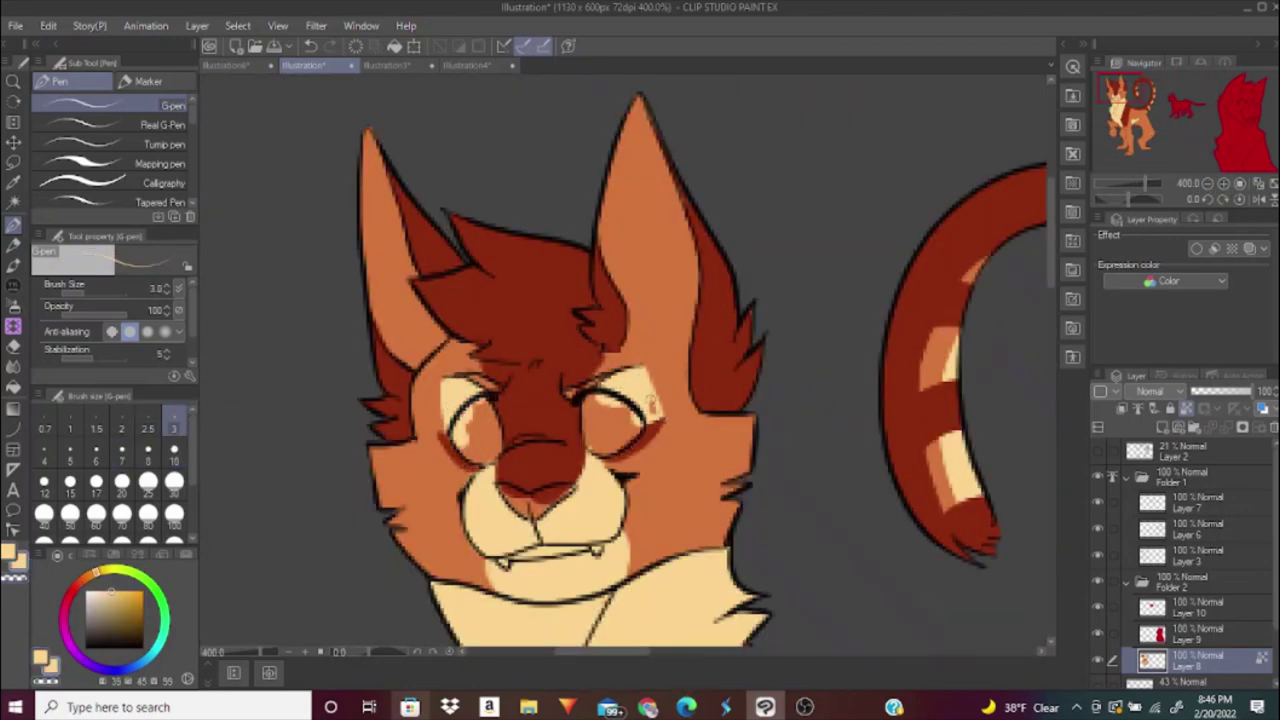
Repaint the markings above both eyes dark reddish brown at brush size 8 and the rims beneath them cream at brush size 3.
scroll(620, 365, down, 3)
scroll(620, 365, up, 3)
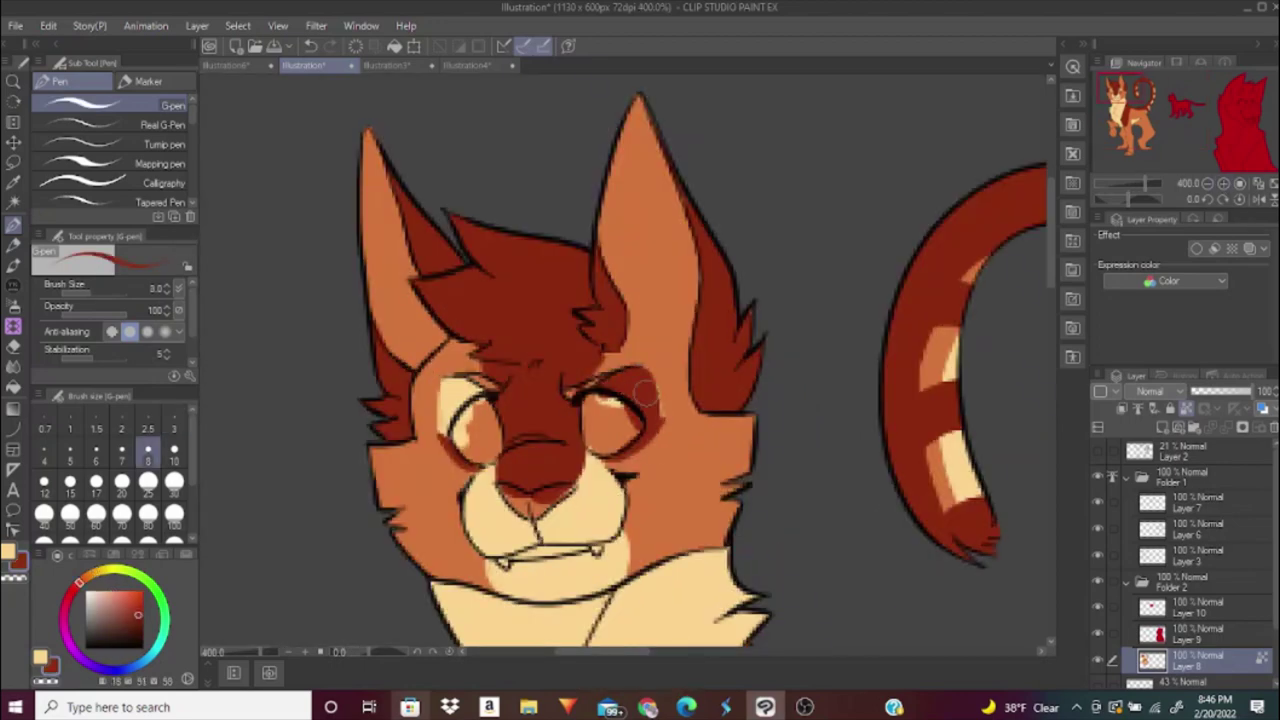
right_click(620, 365)
scroll(620, 365, down, 3)
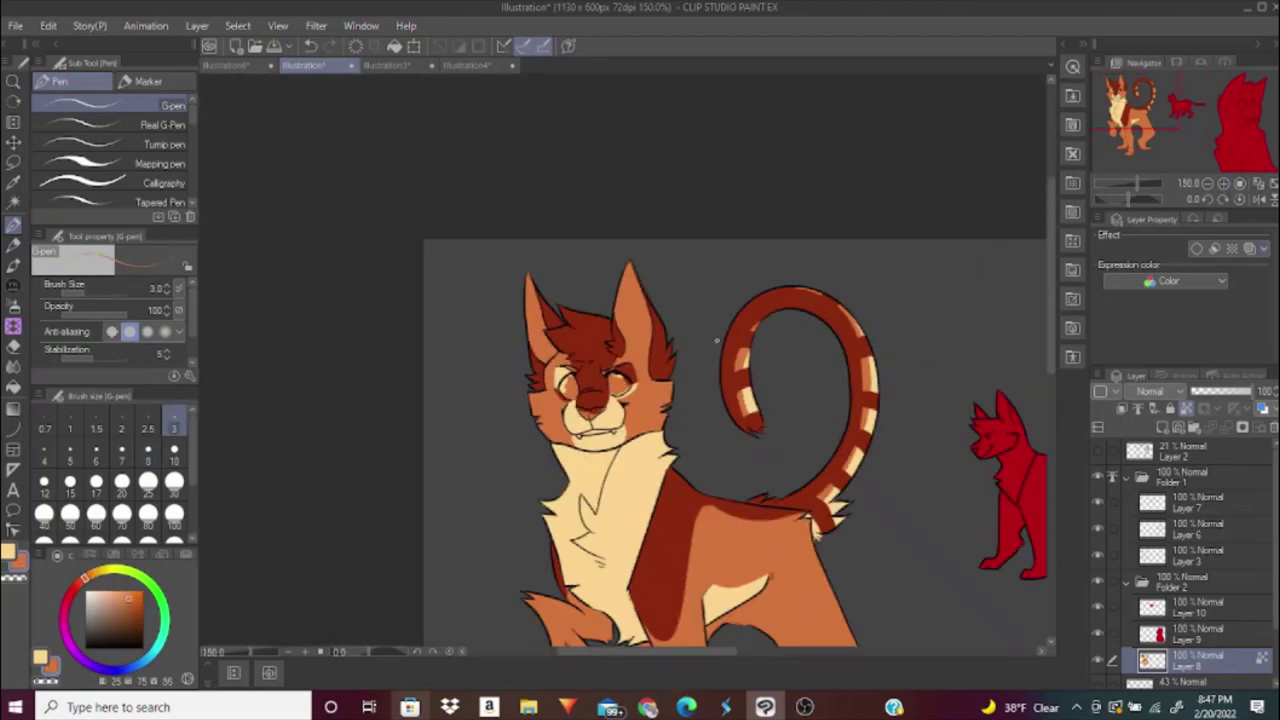
scroll(716, 341, up, 3)
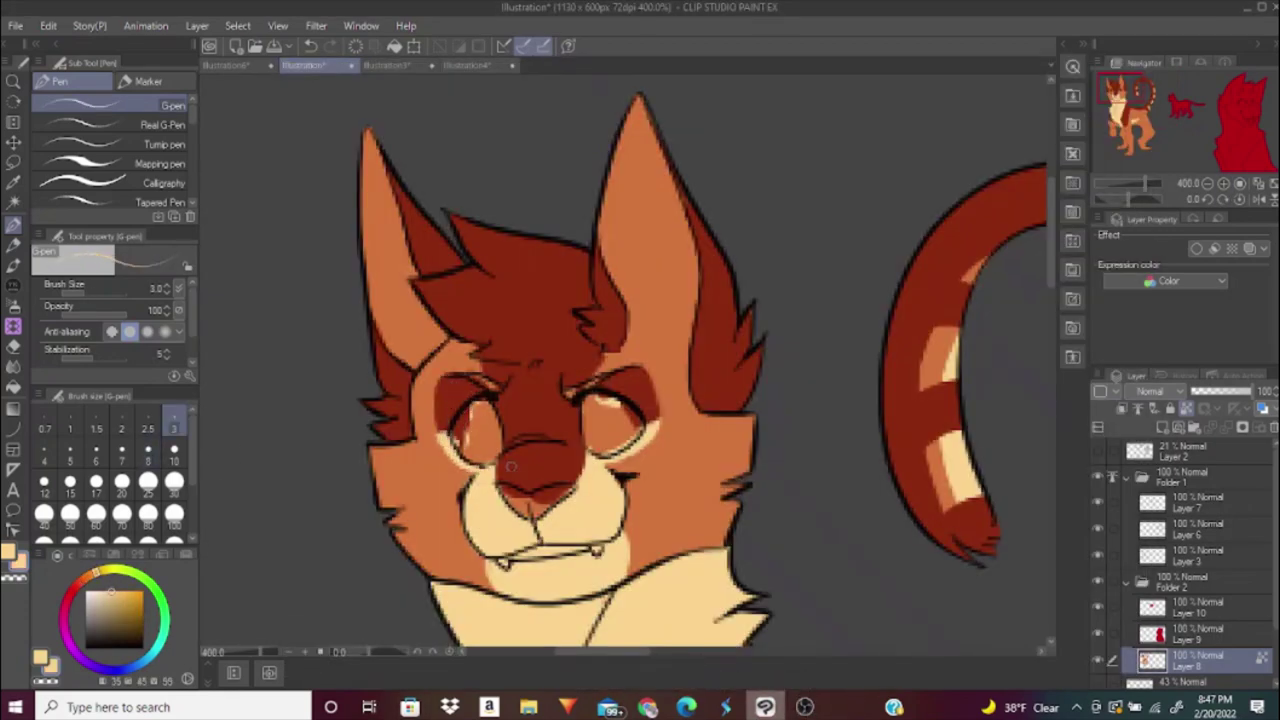
Break the shoulder patch's lower end into stripes on the front leg, using orange at brush size 6 and dark reddish brown at size 3.
scroll(640, 360, down, 2)
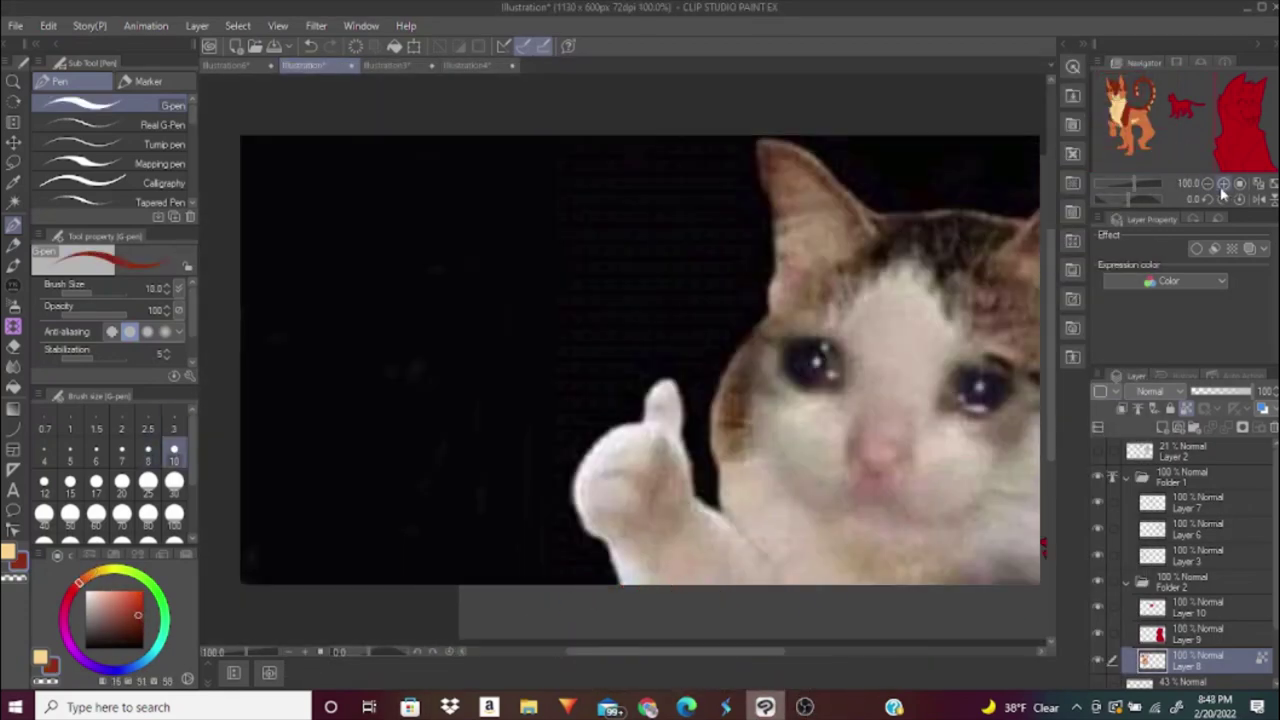
right_click(640, 360)
key(bracketleft)
key(bracketleft)
key(bracketleft)
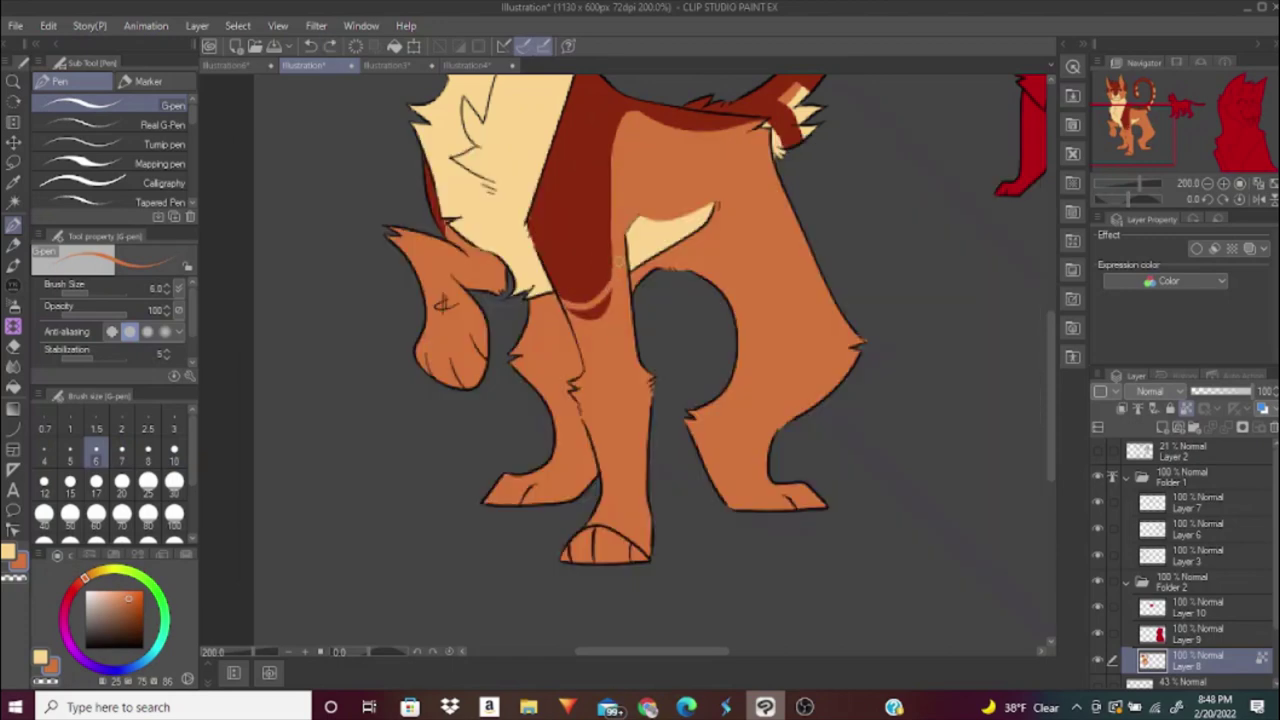
alt+click(619, 261)
key(bracketleft)
key(bracketleft)
key(bracketleft)
scroll(917, 262, up, 2)
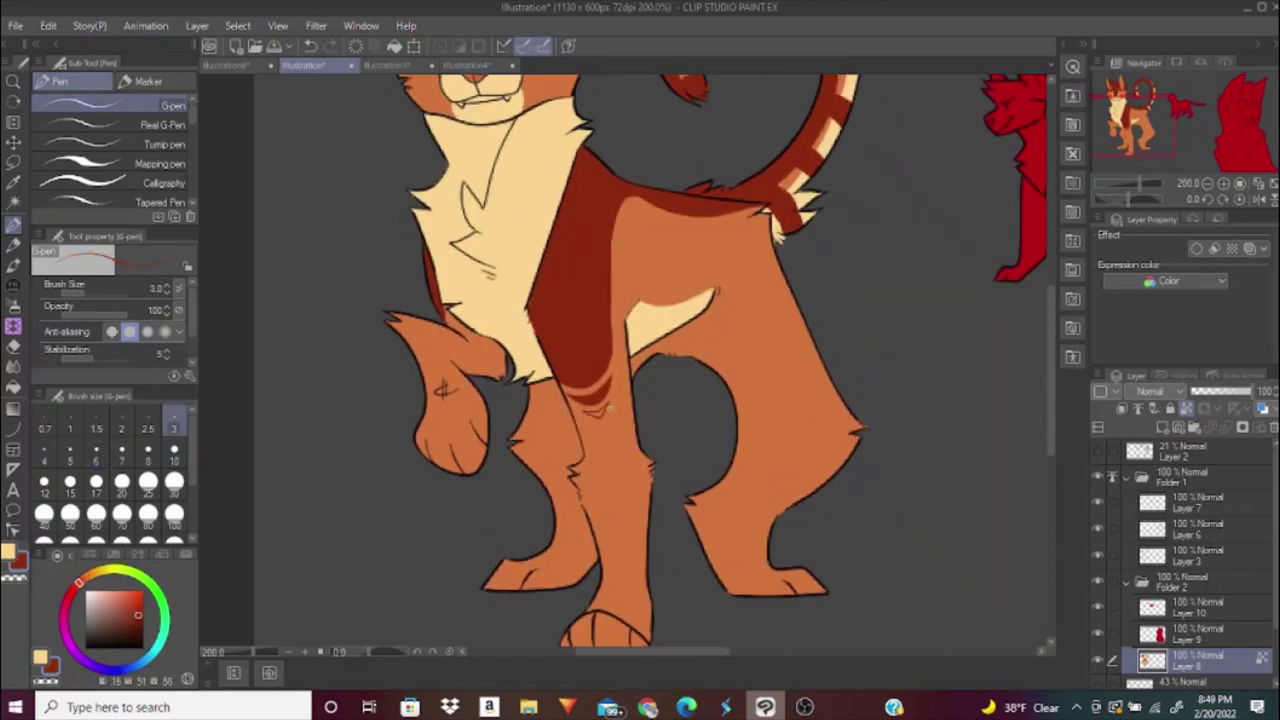
Paint tapered dark reddish-brown stripes along the back of the hind thigh at brush size 3 and a cream patch on its inner edge.
key(ctrl+minus)
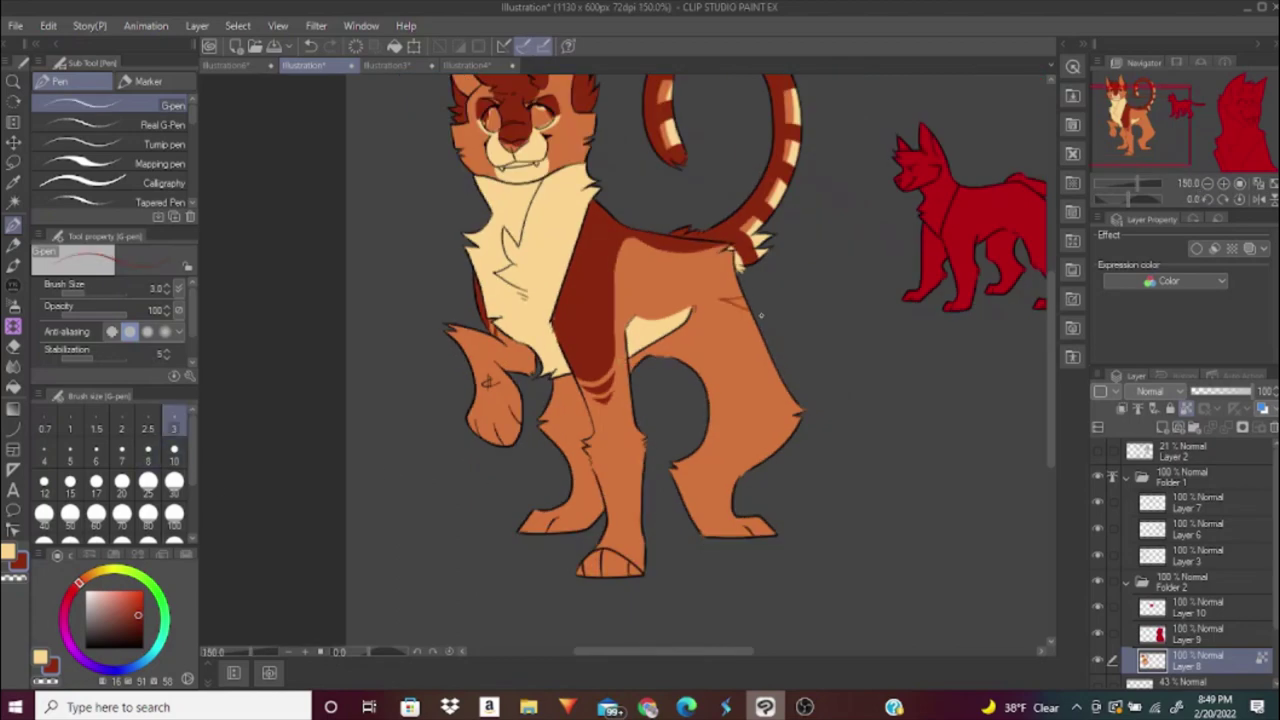
scroll(997, 331, up, 2)
alt+click(440, 365)
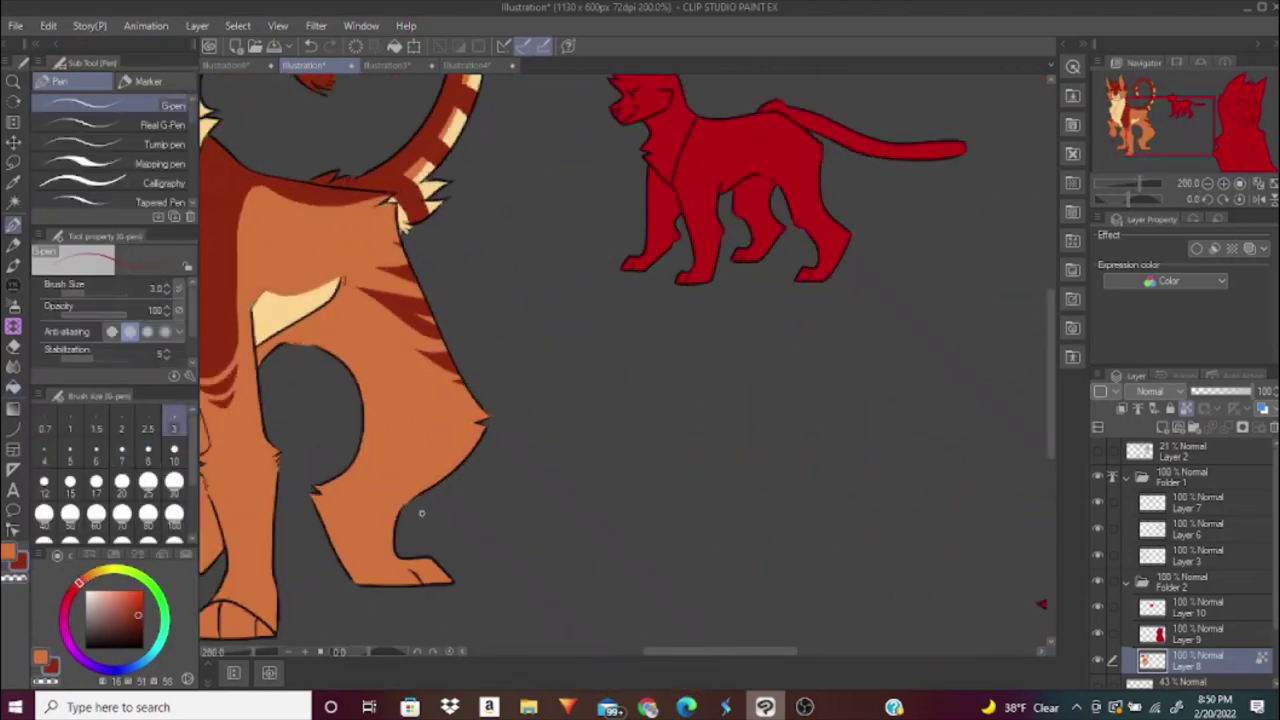
drag(418, 249, 718, 224)
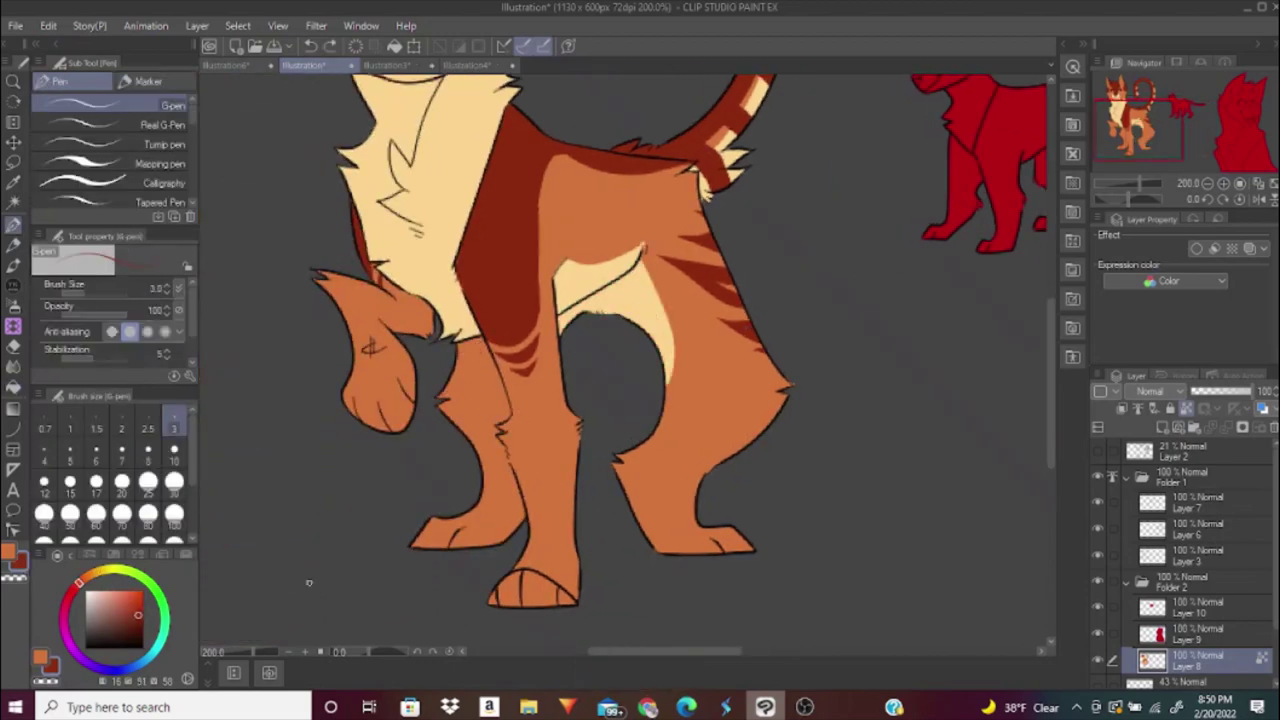
Paint small dark reddish-brown stripes on both cheeks below the eyes at brush size 3.
click(1187, 187)
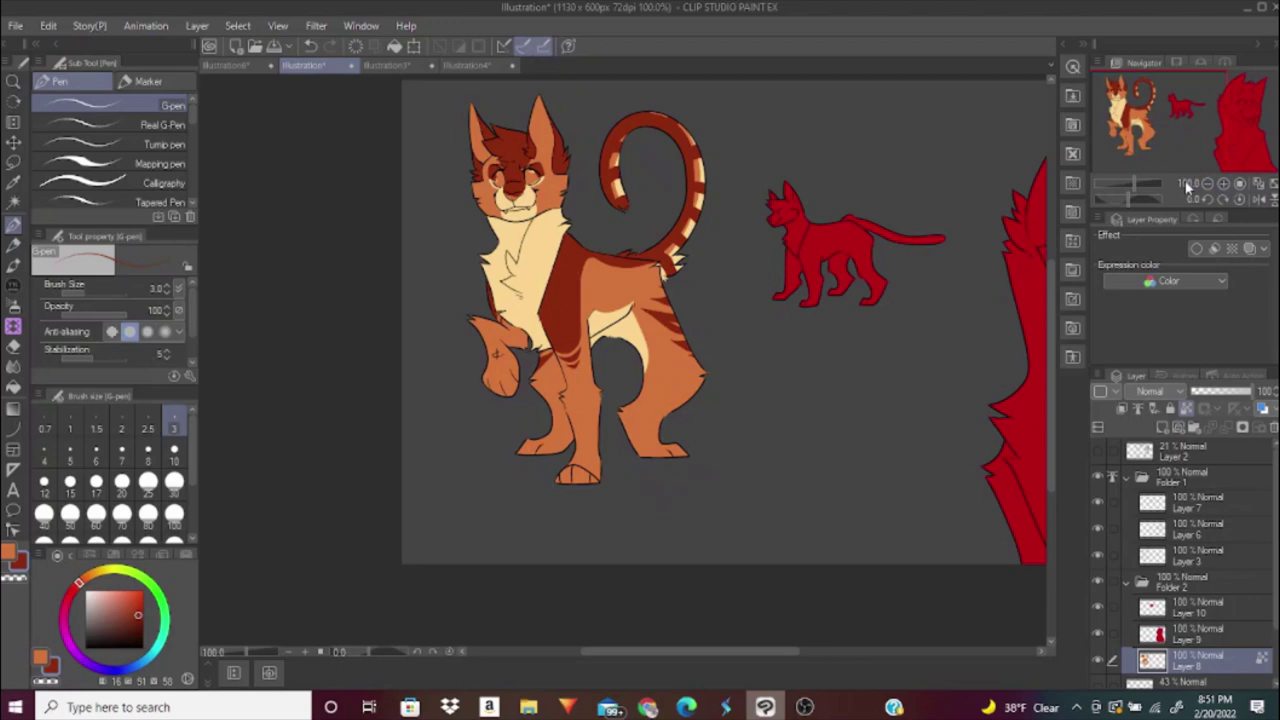
scroll(515, 160, up, 5)
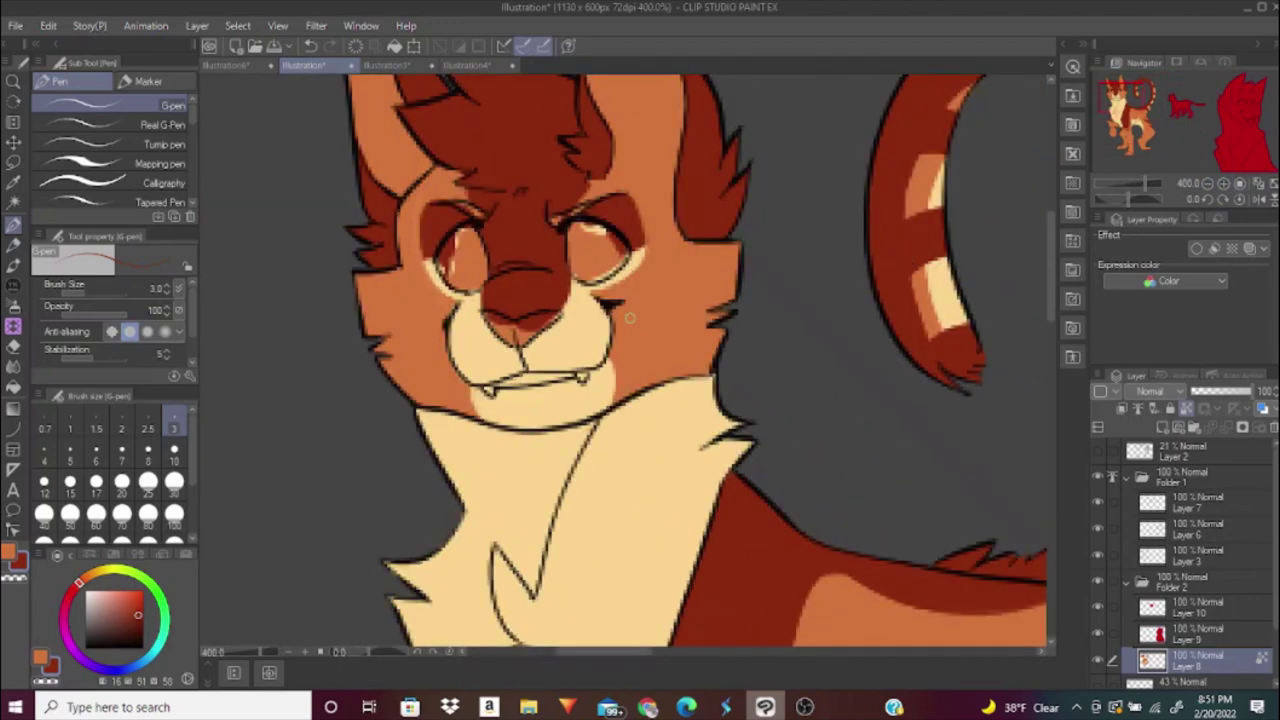
mouse_move(646, 258)
mouse_down()
mouse_move(618, 302)
mouse_move(628, 318)
mouse_up()
right_click(648, 285)
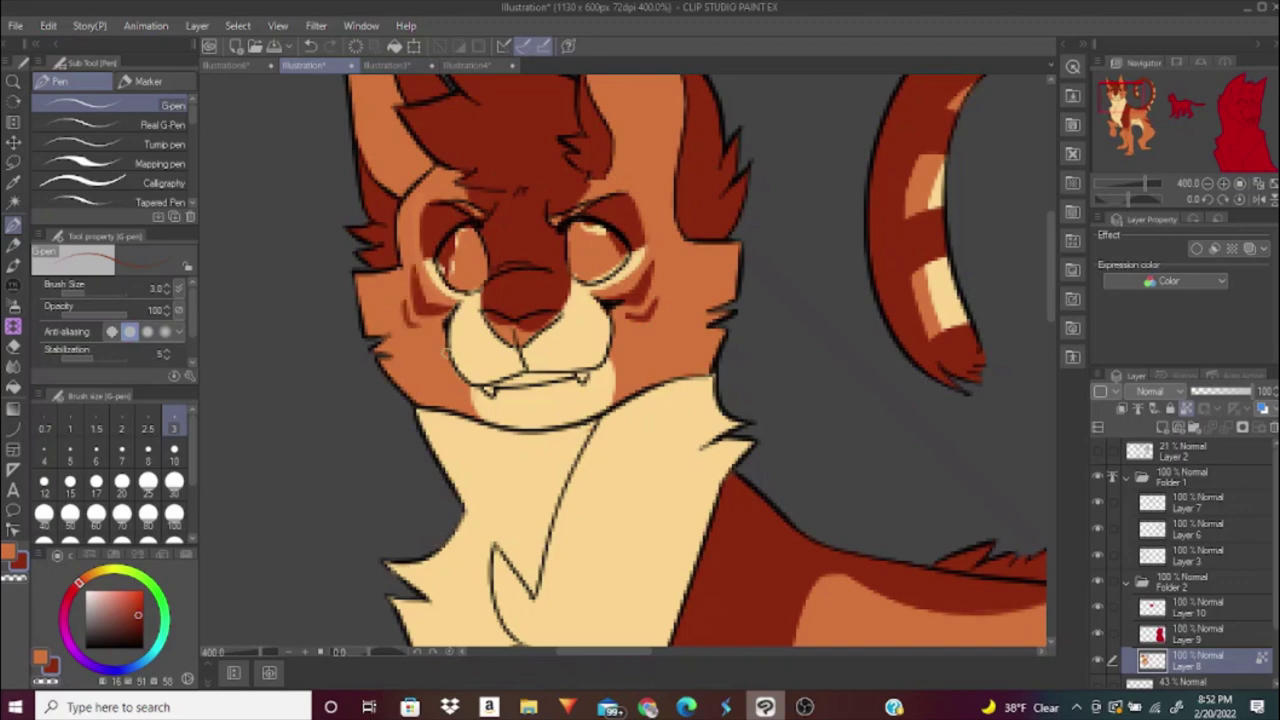
Paint a dark reddish-brown M-shaped marking on the cream chest, using brush sizes 8 and 3.
scroll(402, 302, down, 4)
scroll(478, 448, up, 2)
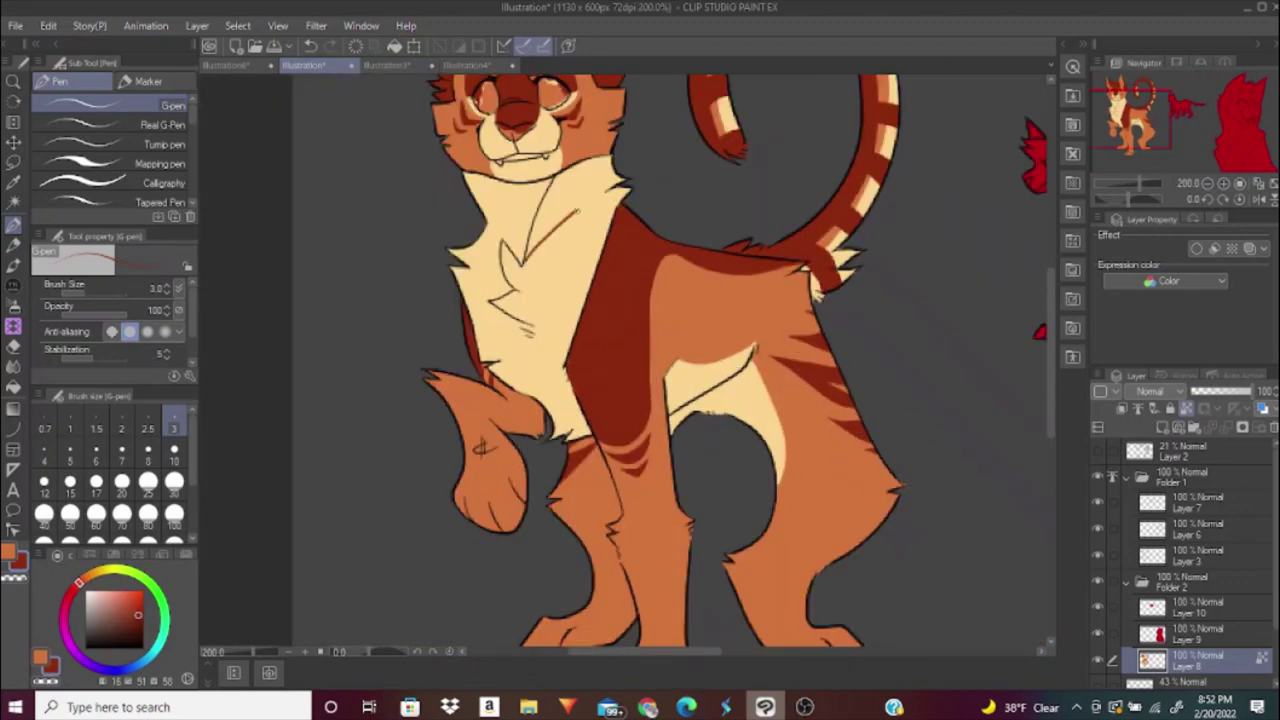
click(148, 455)
drag(575, 208, 545, 375)
drag(510, 216, 540, 376)
drag(570, 212, 500, 240)
scroll(540, 260, up, 2)
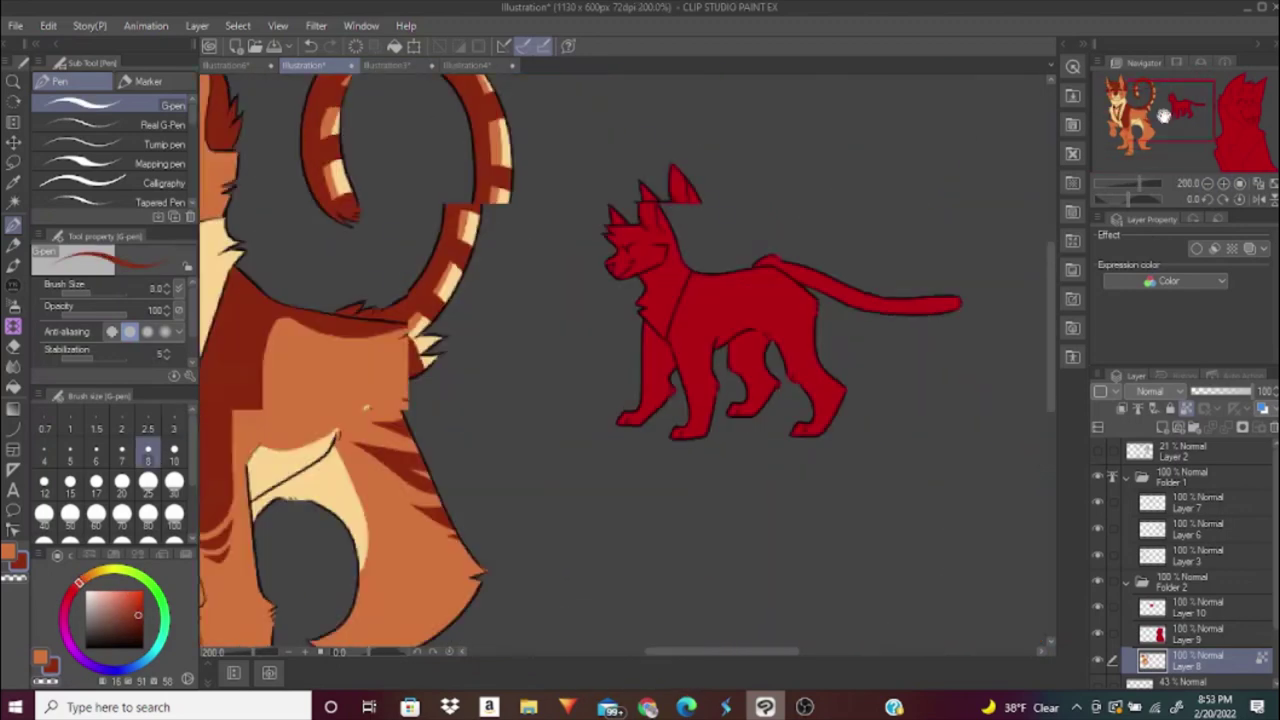
alt+click(550, 92)
click(174, 428)
drag(575, 165, 590, 318)
scroll(627, 224, down, 3)
Colour the cat's nose pink.
scroll(689, 350, up, 3)
alt+click(689, 350)
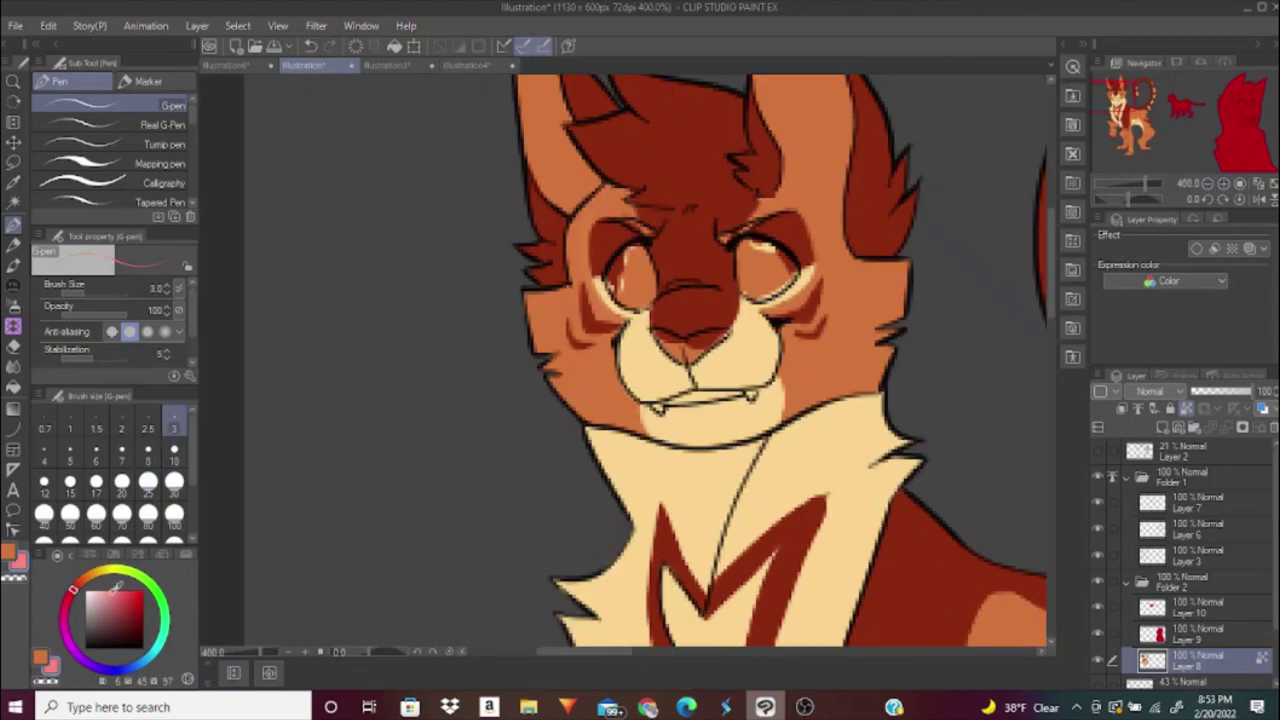
key(g)
click(689, 345)
key(p)
right_click(310, 490)
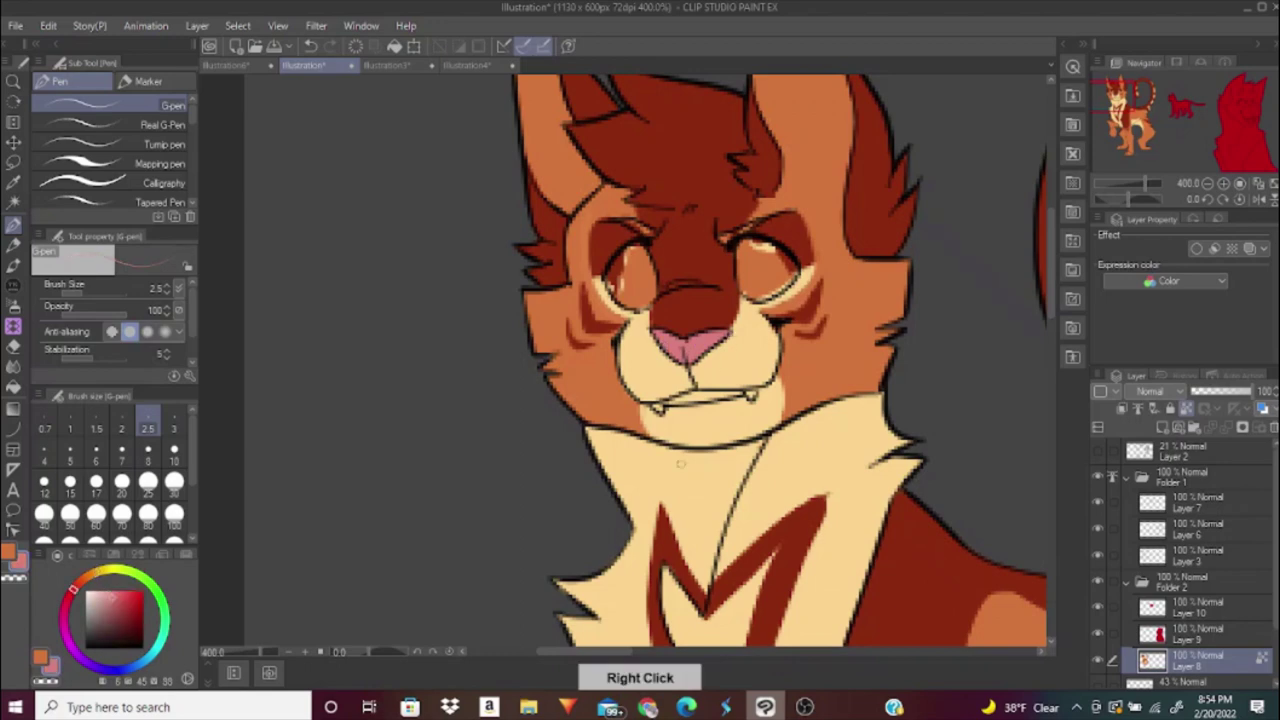
Fill both eyes pale mint green and add green irises on a new layer above the body colours.
click(97, 580)
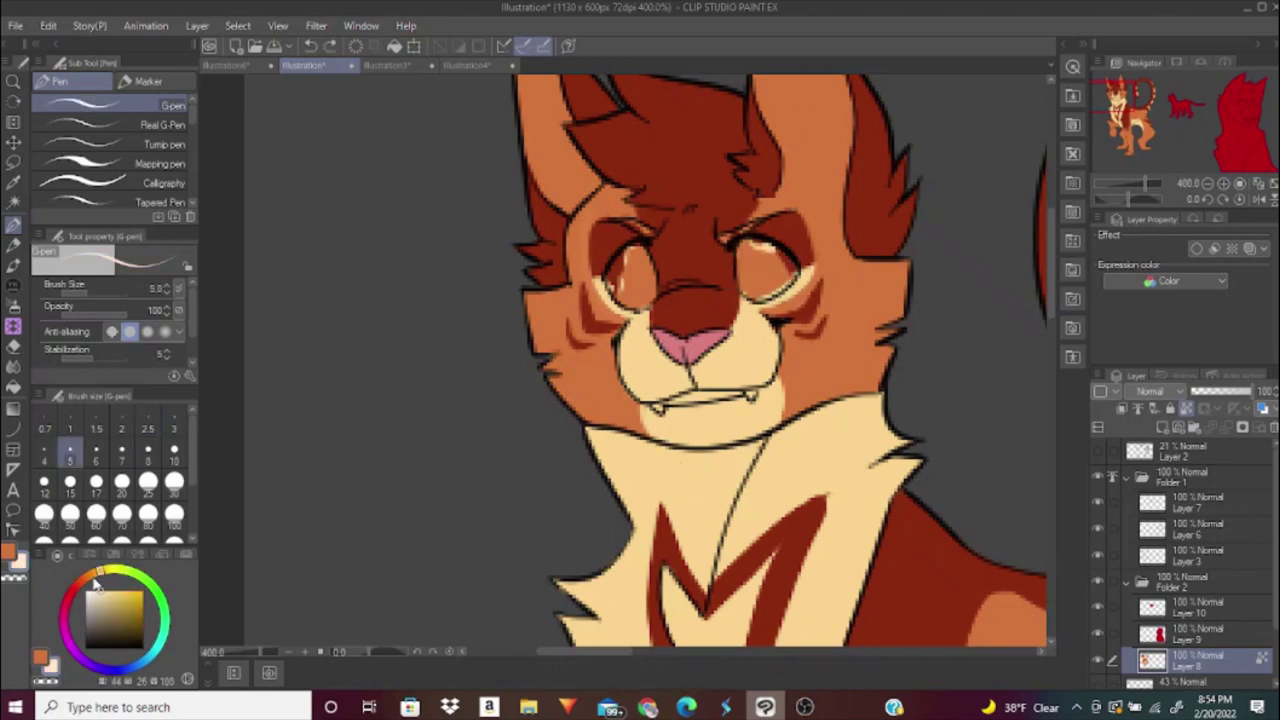
drag(96, 584, 170, 636)
drag(115, 581, 100, 591)
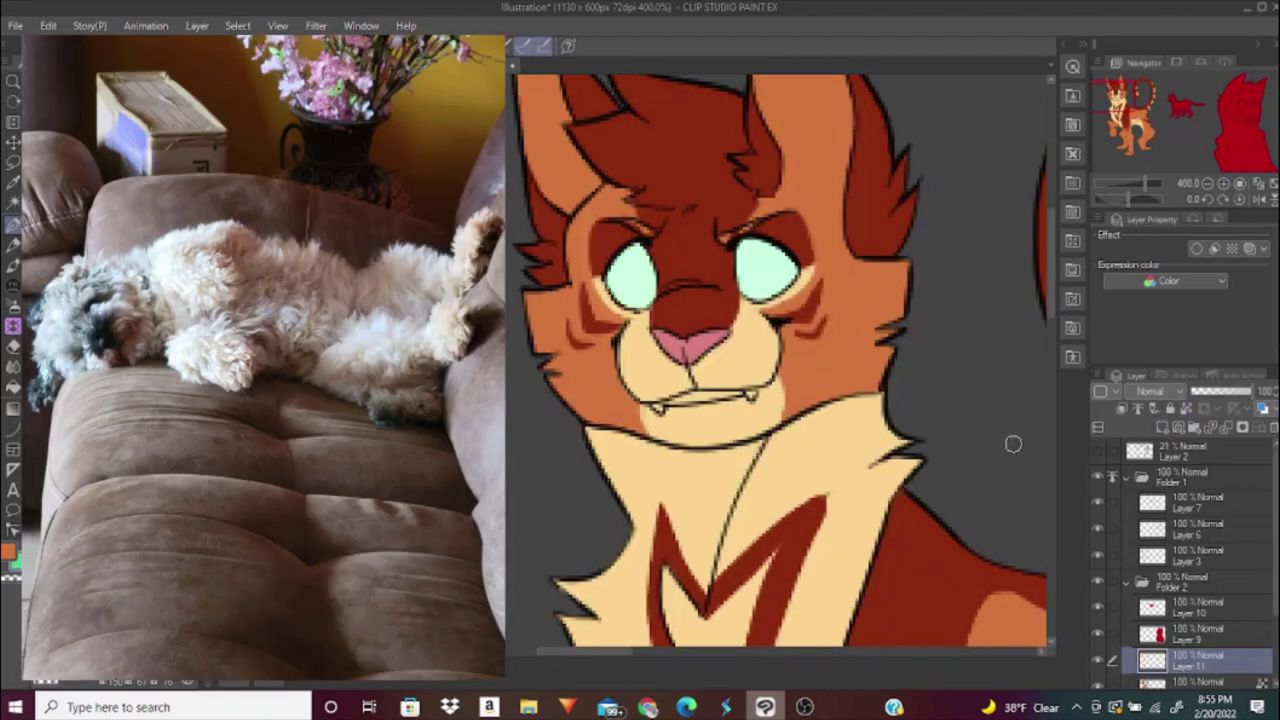
click(648, 287)
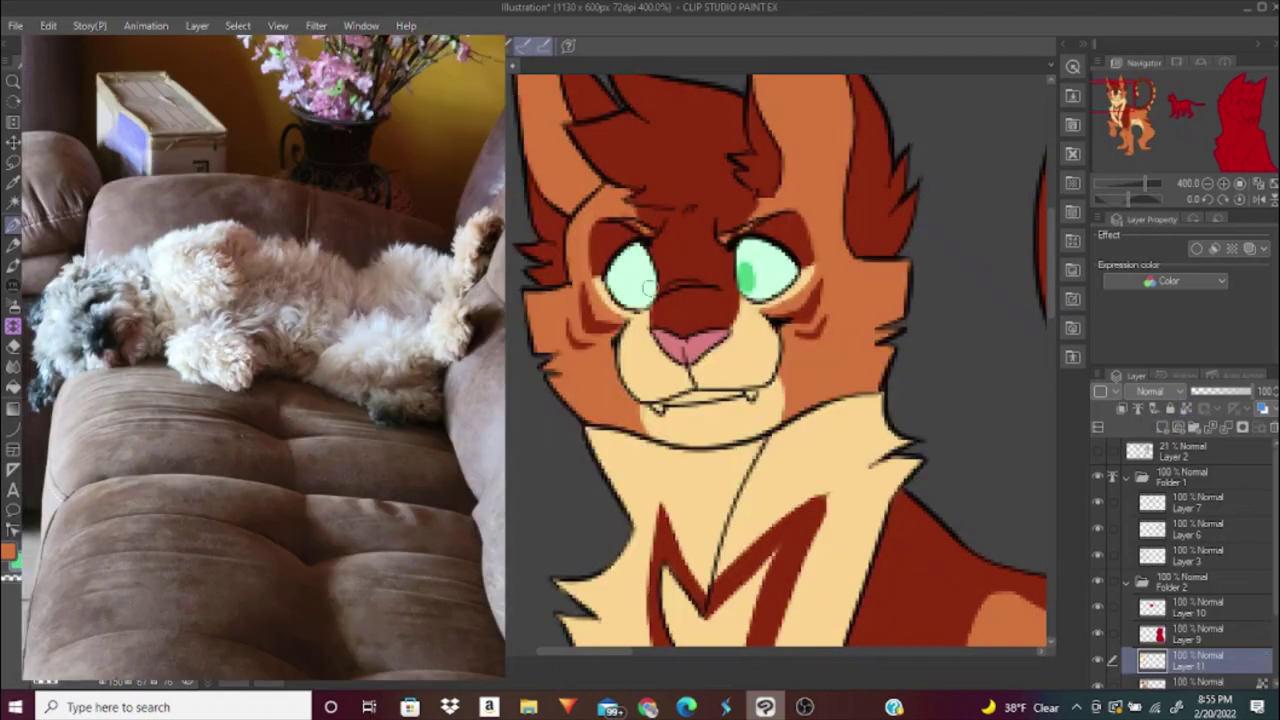
drag(742, 263, 750, 285)
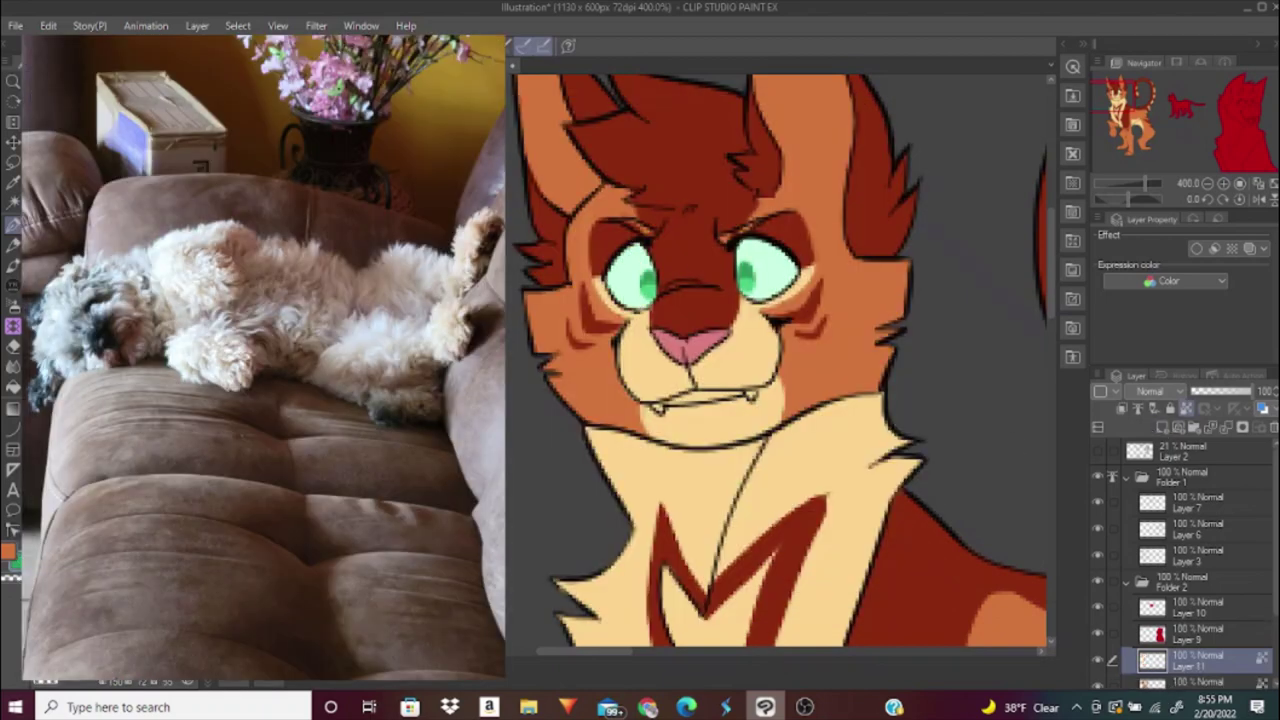
Cover the light gaps under the brows dark reddish brown on Layer 8, and reshape the green irises with darker slit pupils on Layer 11.
key(alt+bracketleft)
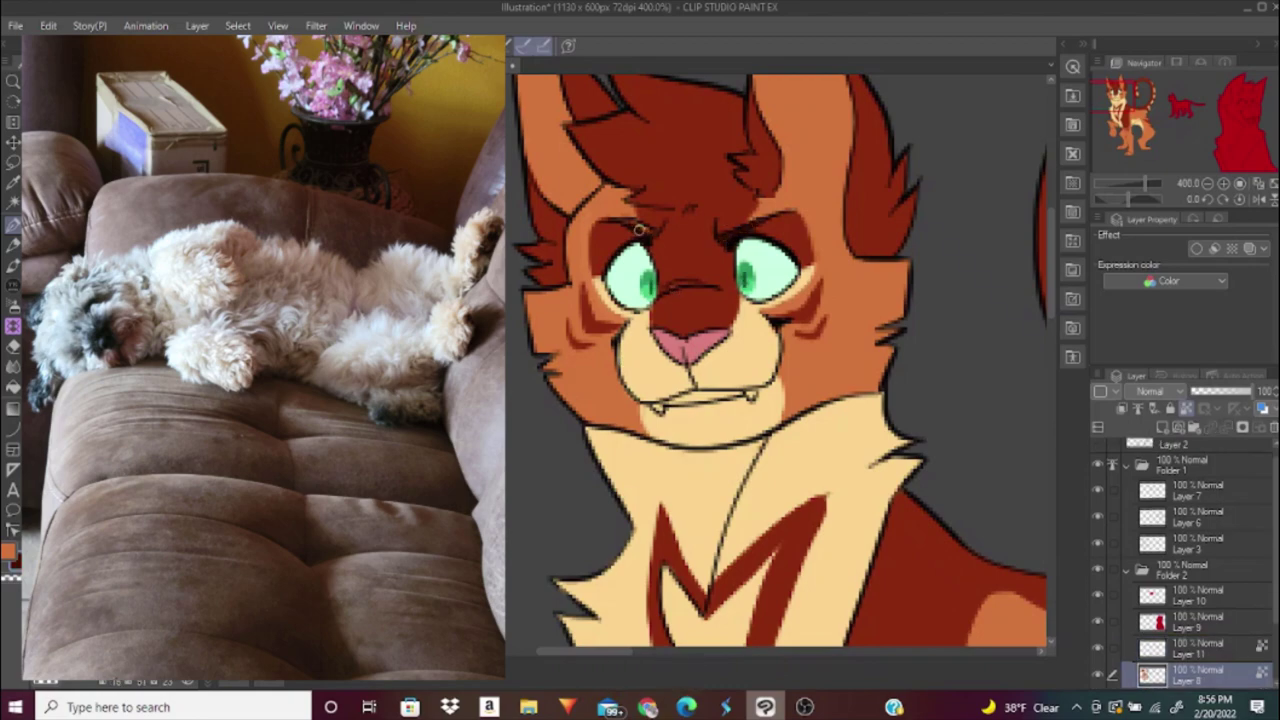
key(alt+bracketright)
key(ctrl+0)
click(1223, 184)
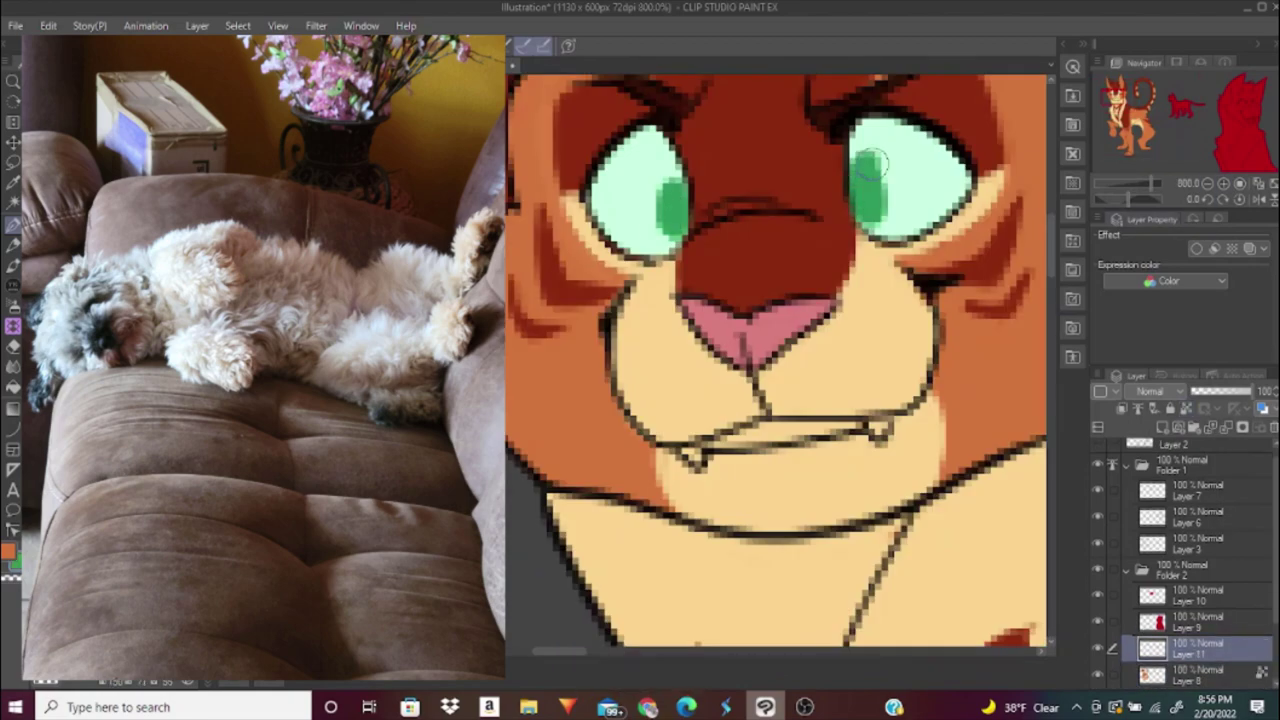
click(1208, 186)
click(1208, 186)
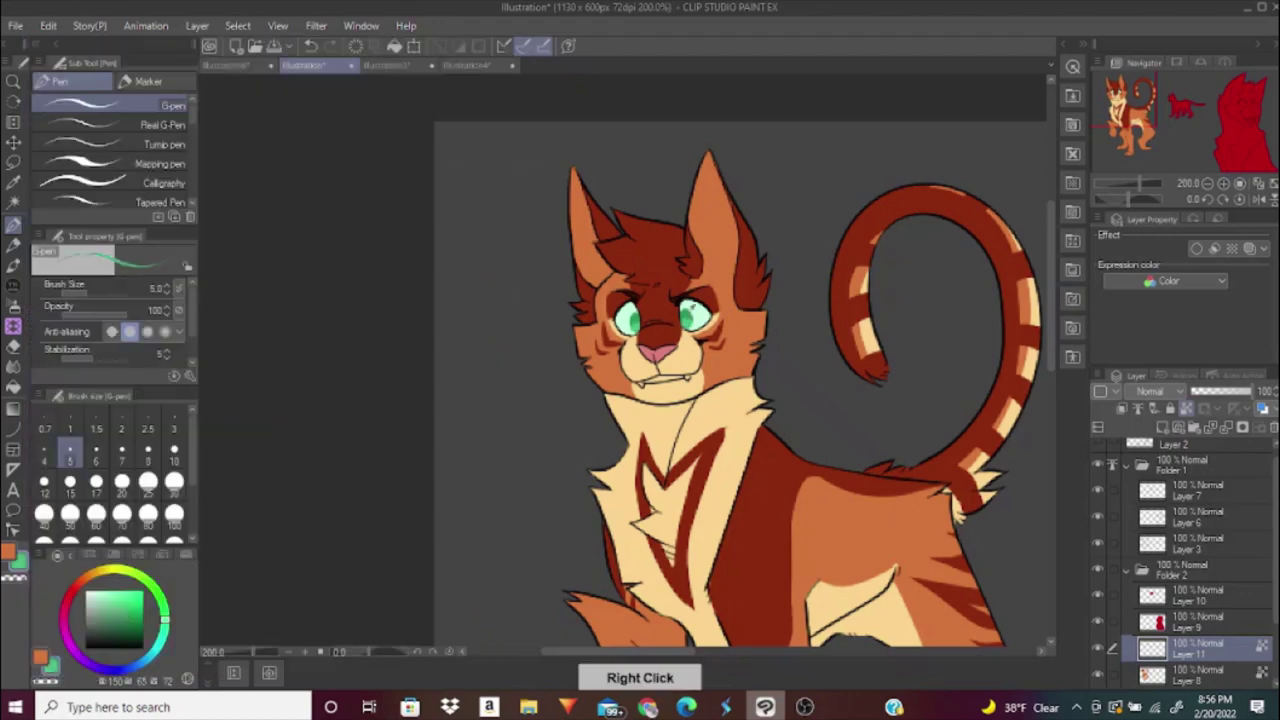
click(1223, 184)
click(1208, 186)
click(1223, 184)
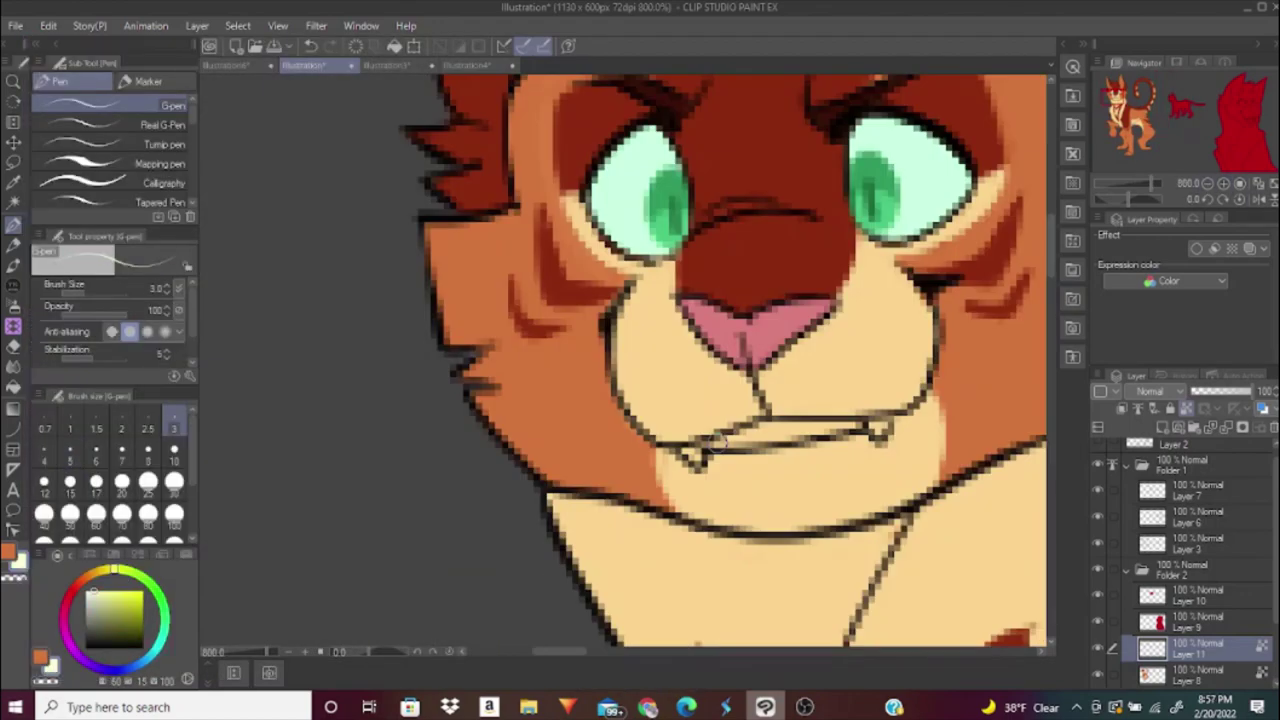
Outline a zigzag fur edge at the base of the standing cat's ear and fill both inner ears light pink on Layer 8.
key(alt+bracketleft)
click(1208, 186)
drag(804, 365, 850, 372)
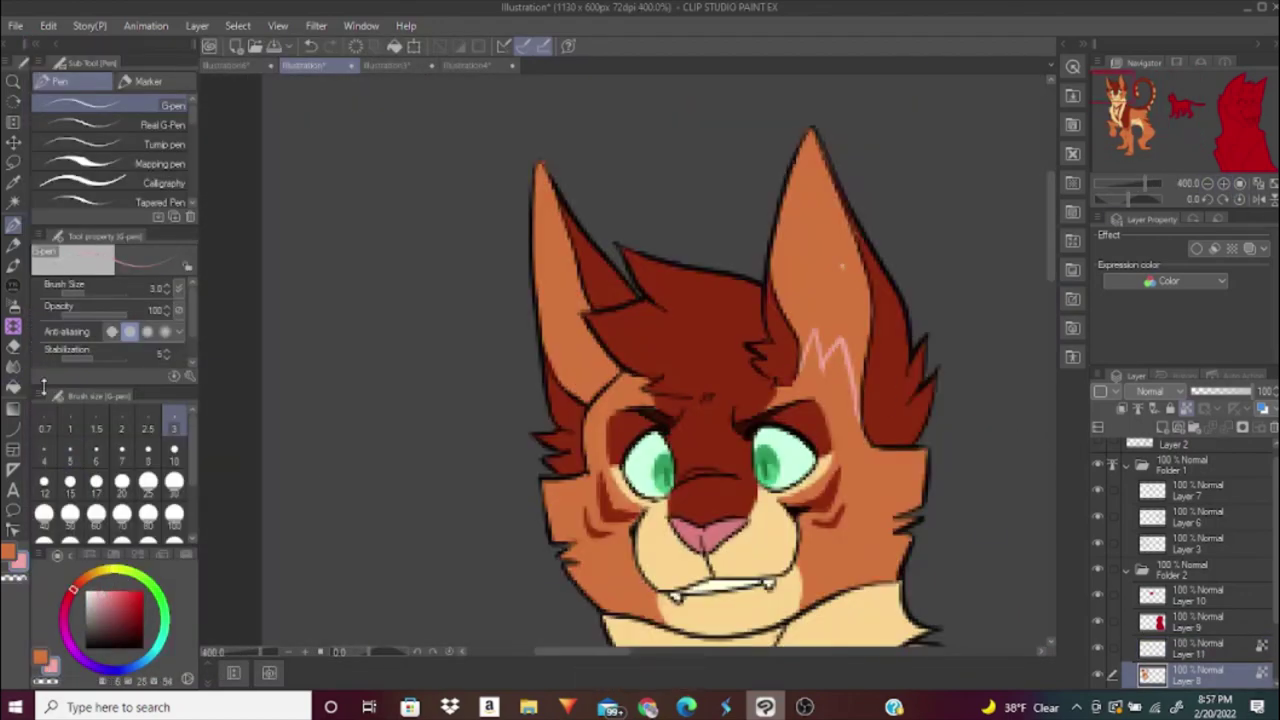
key(g)
click(825, 260)
click(570, 280)
key(p)
Paint the raised front paw's toes dark reddish brown, with a cream patch above them.
right_click(786, 348)
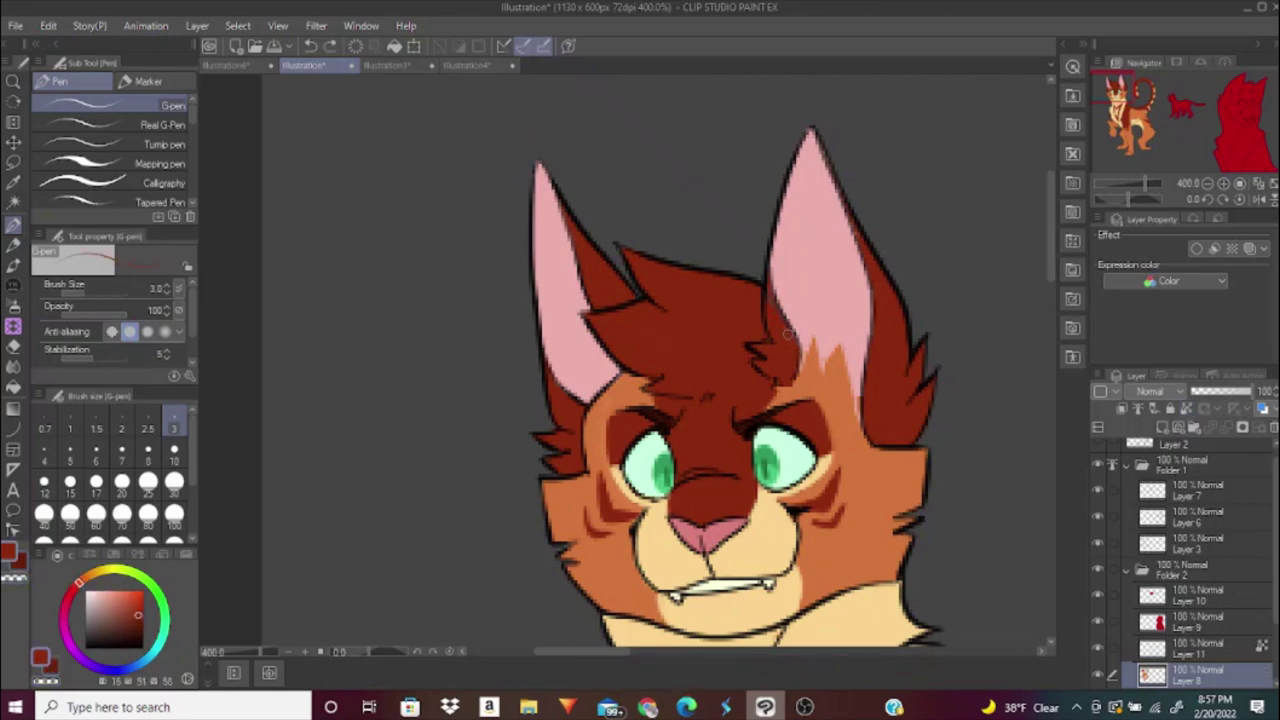
right_click(805, 355)
drag(1152, 184, 1145, 228)
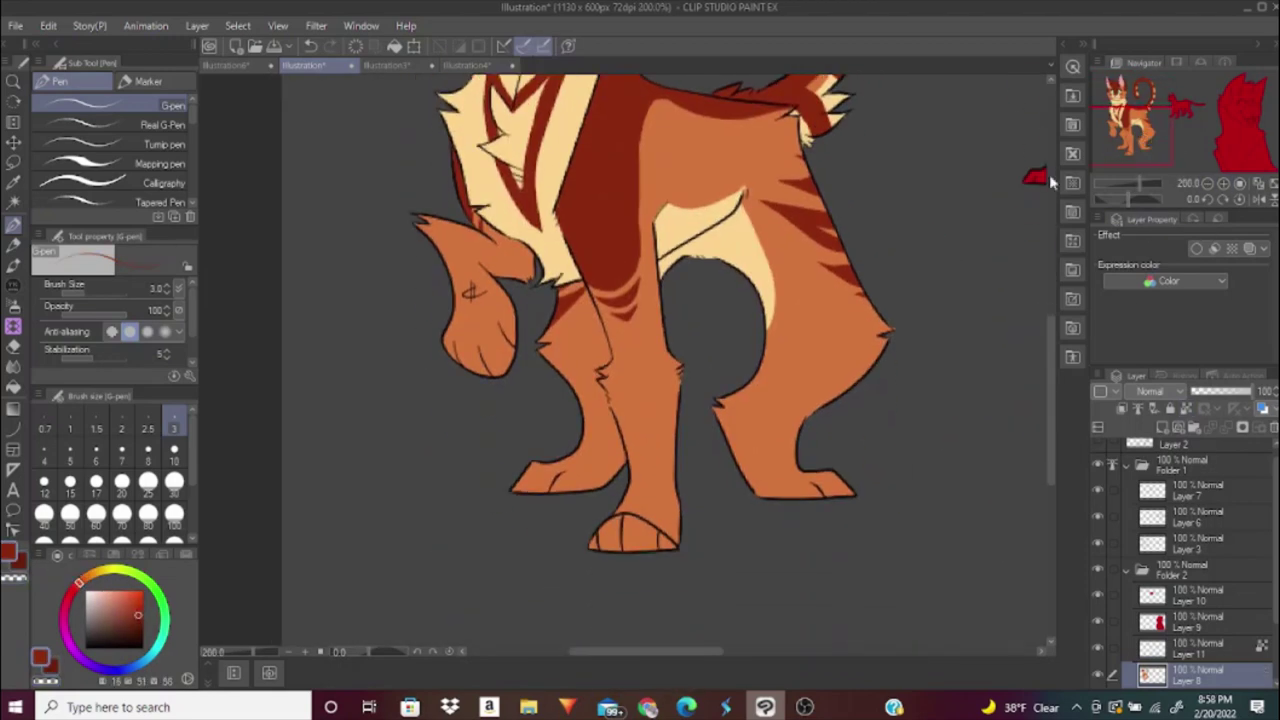
right_click(465, 349)
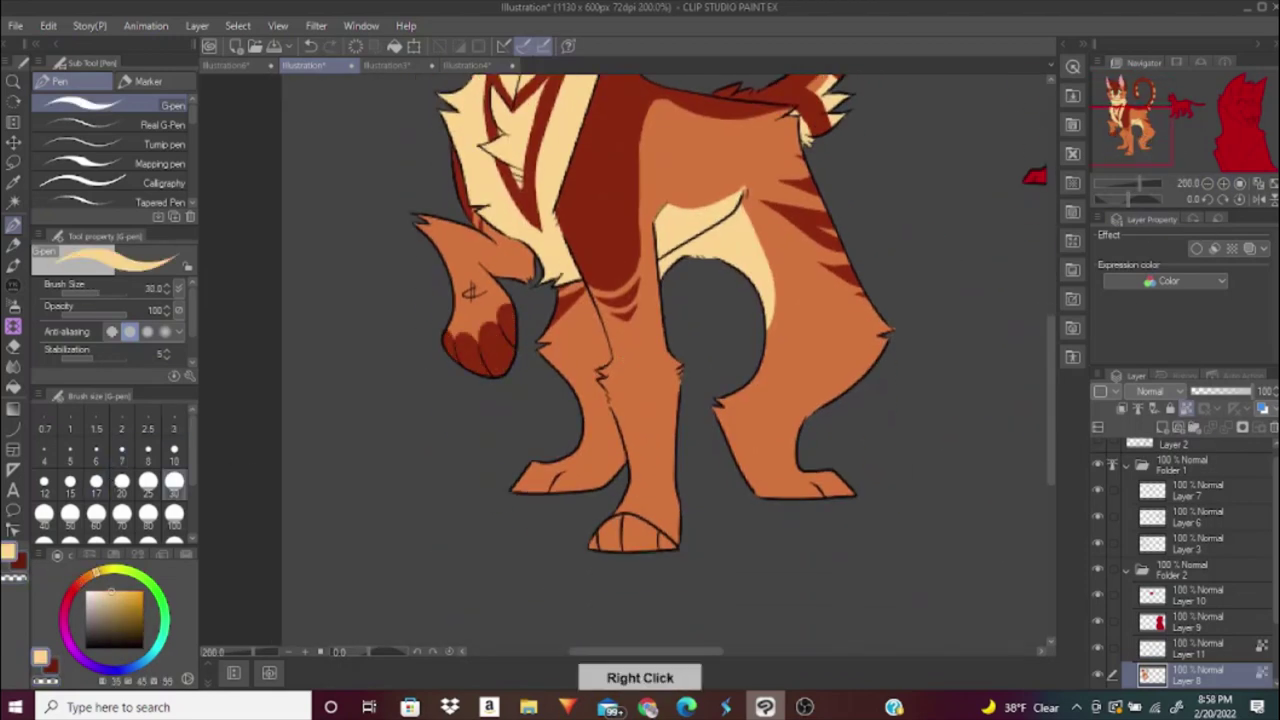
mouse_move(465, 349)
mouse_down()
mouse_move(480, 320)
mouse_move(456, 336)
mouse_up()
key(ctrl+z)
key(bracketright)
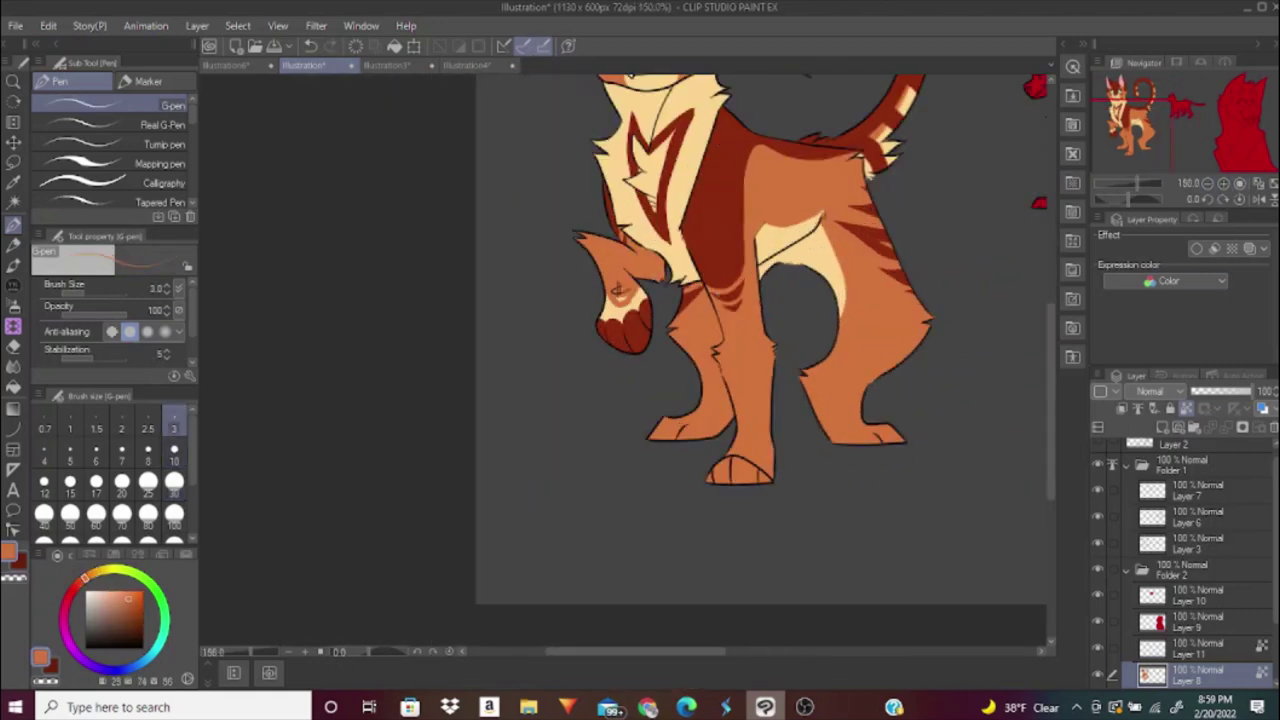
Paint cream socks with dark reddish-brown toes on the standing cat's three grounded feet, using brush size 10.
mouse_move(688, 419)
mouse_down()
mouse_move(740, 465)
mouse_move(715, 462)
mouse_up()
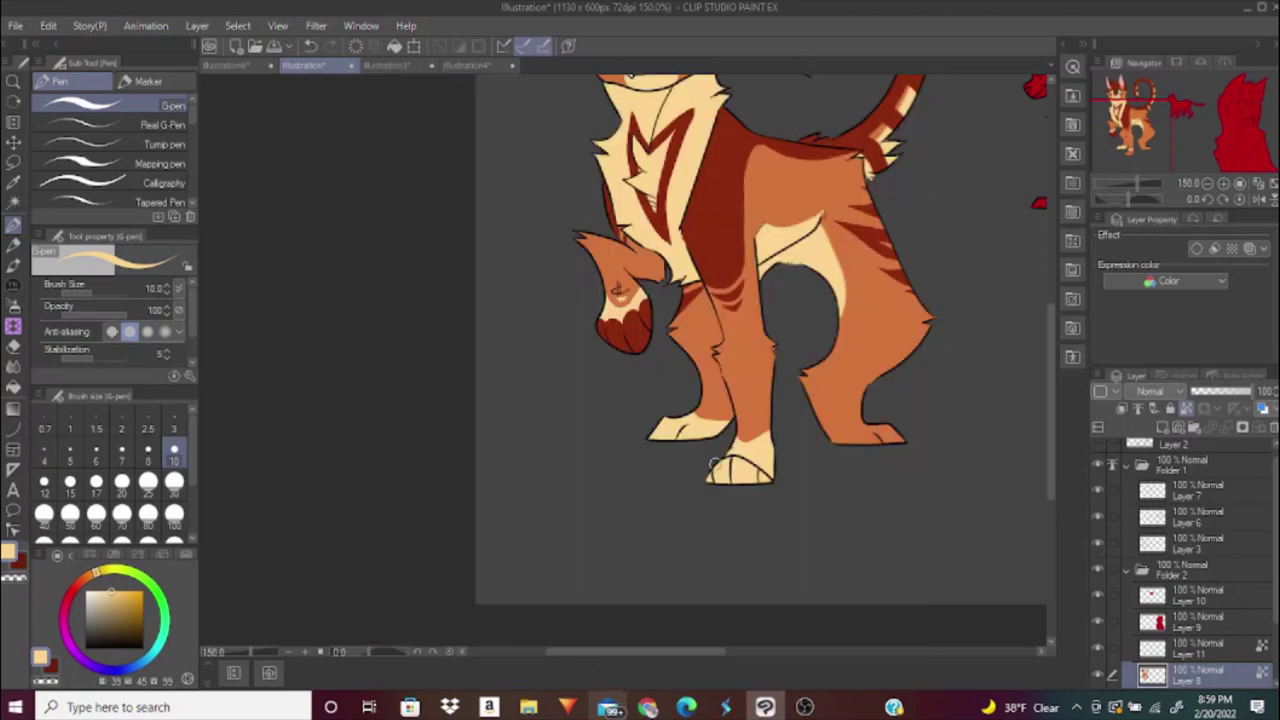
right_click(625, 335)
drag(652, 432, 700, 428)
drag(708, 478, 770, 476)
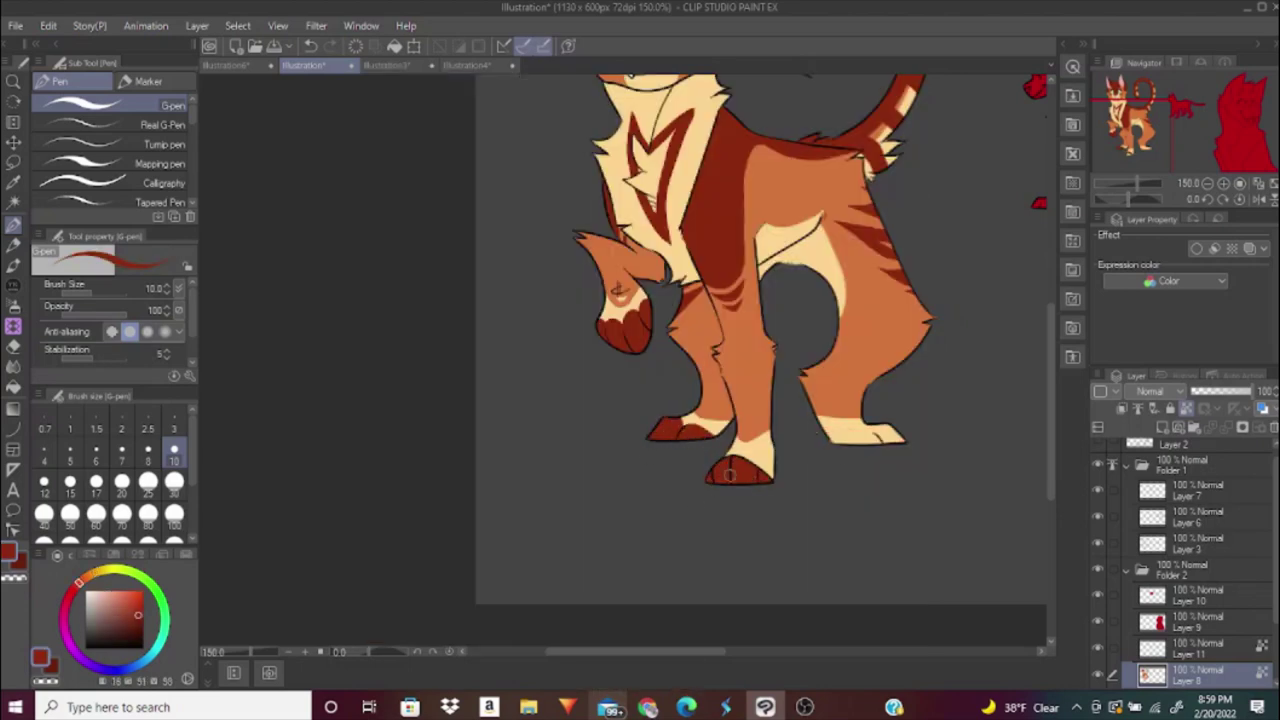
Add small orange fur strokes where the legs meet the cream socks, using brush size 6.
right_click(699, 400)
key(bracketleft)
key(bracketleft)
key(bracketleft)
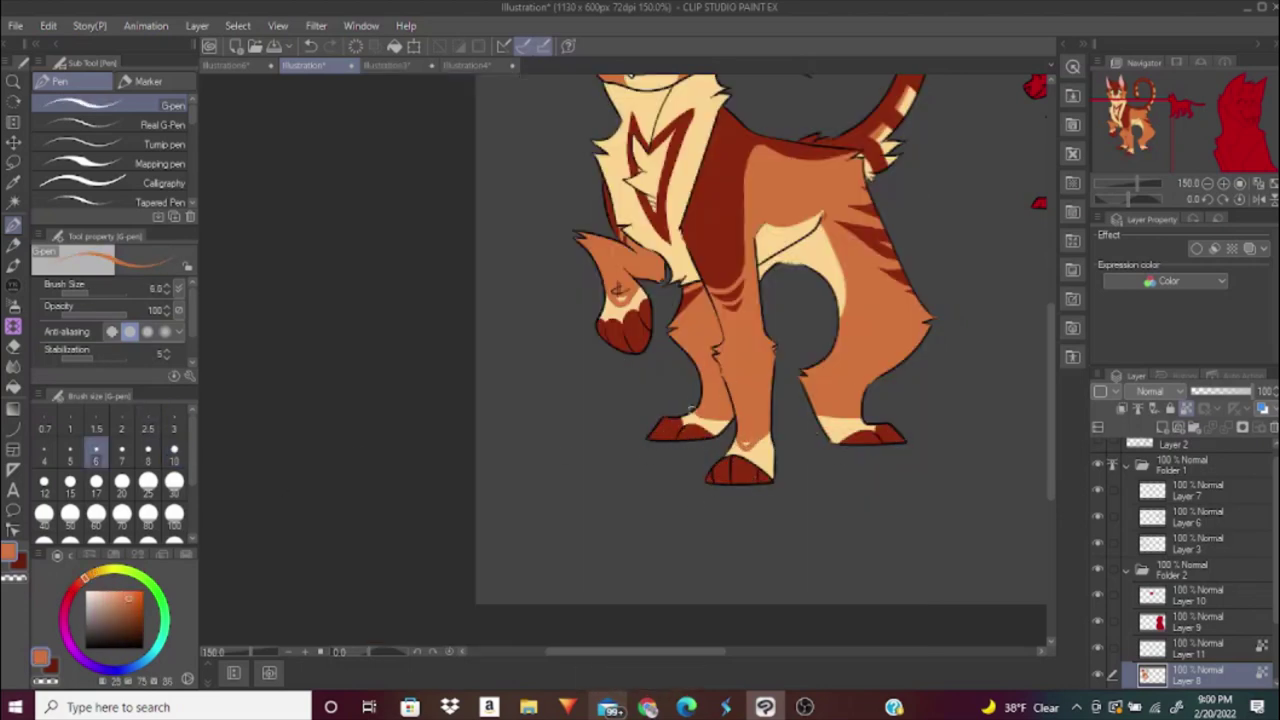
key(ctrl+plus)
right_click(615, 265)
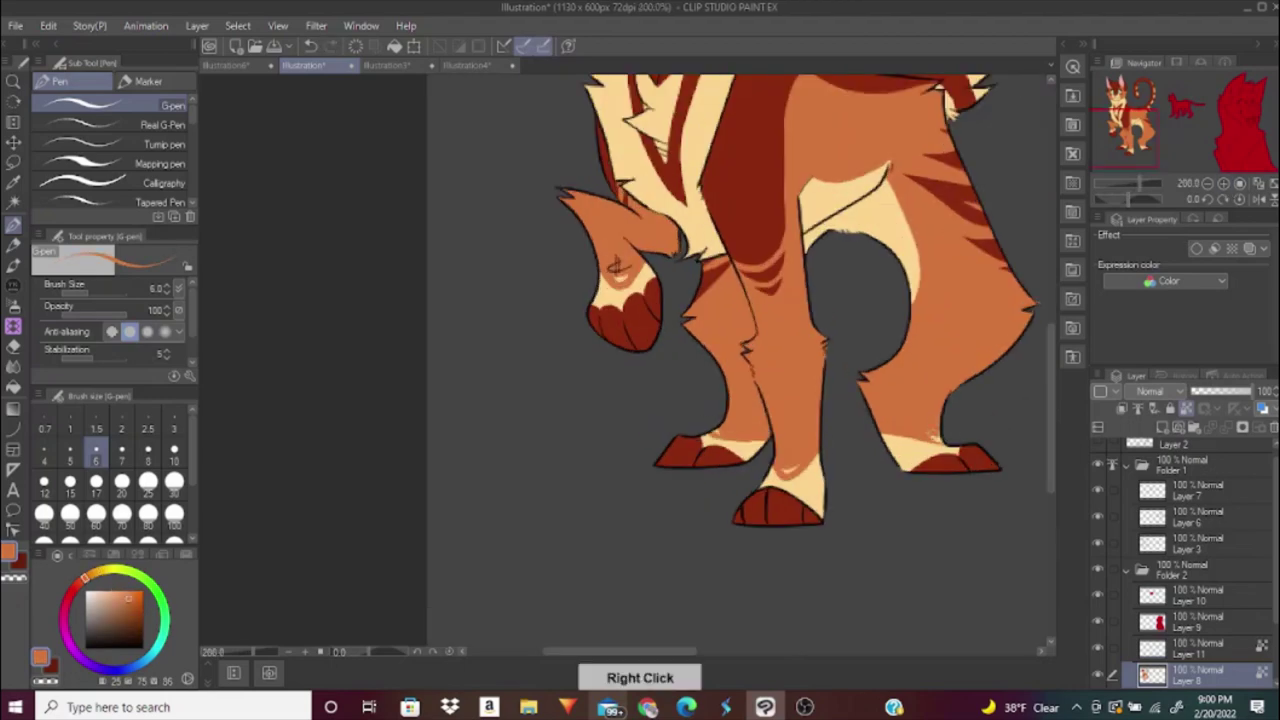
key(ctrl+alt+0)
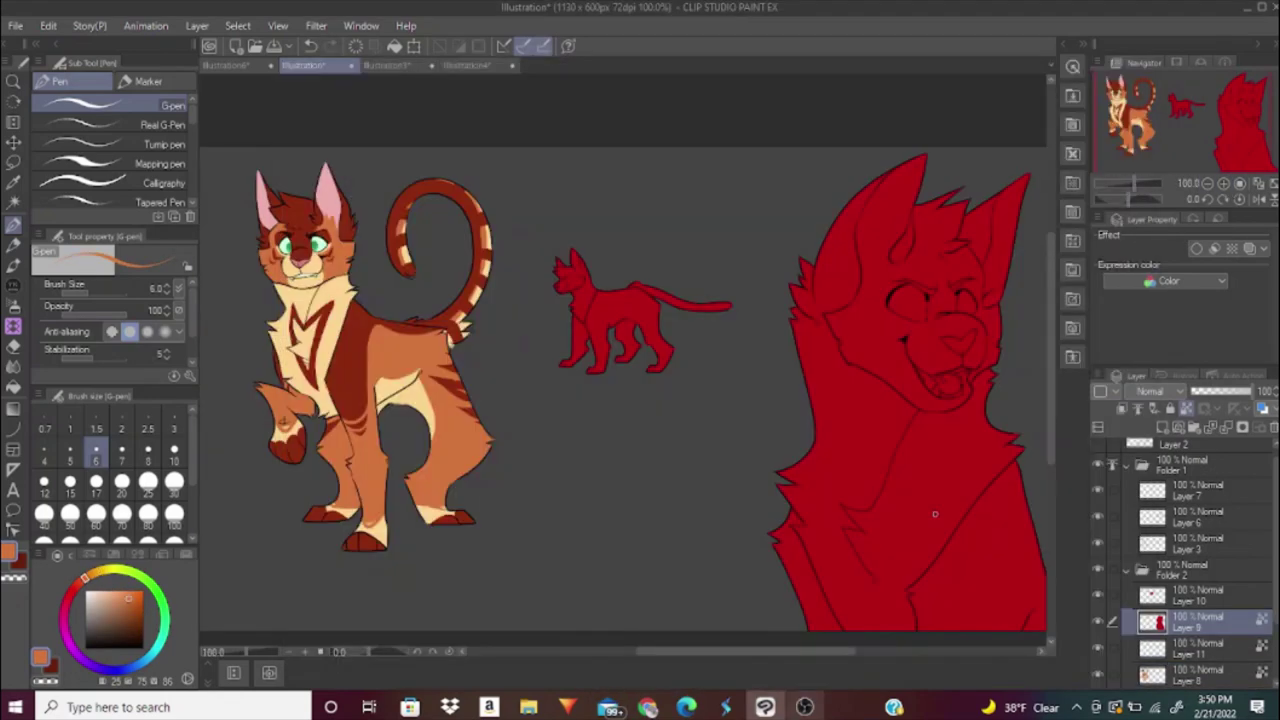
Recolour the large bust orange on Layer 9 and paint its muzzle cream with brush size 6.
right_click(286, 300)
scroll(866, 314, up, 4)
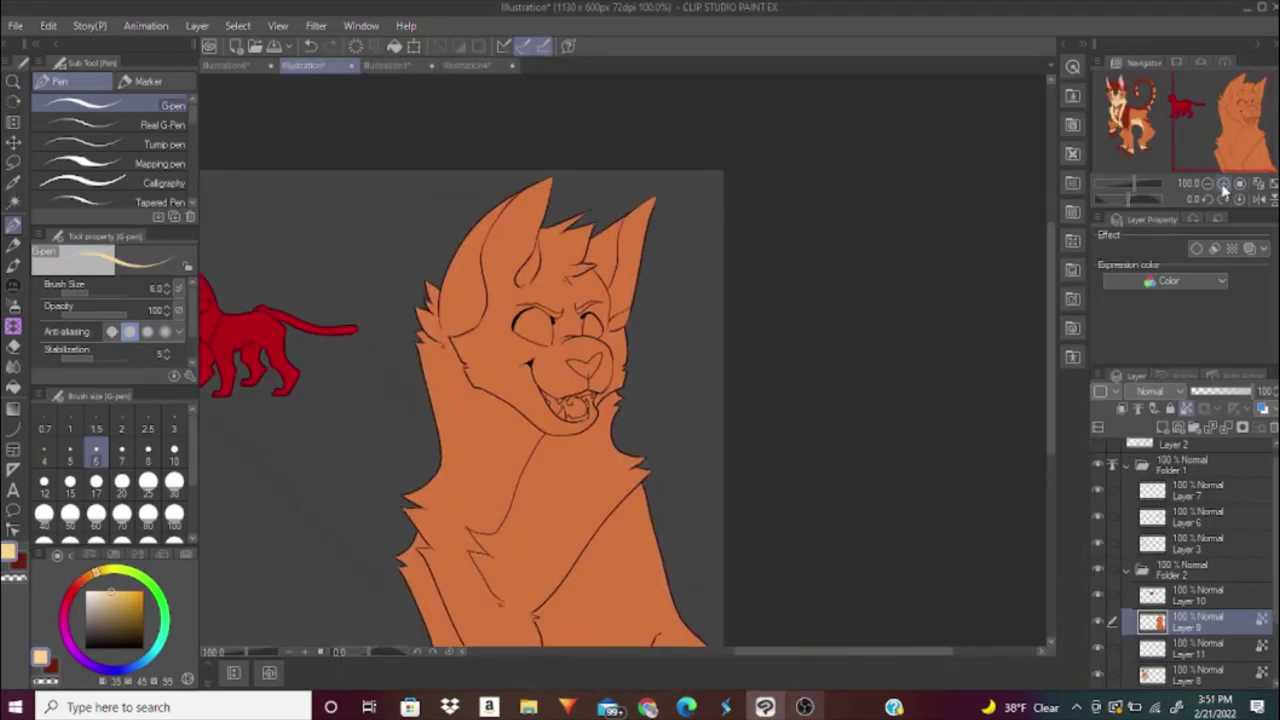
drag(395, 368, 262, 372)
drag(538, 330, 538, 330)
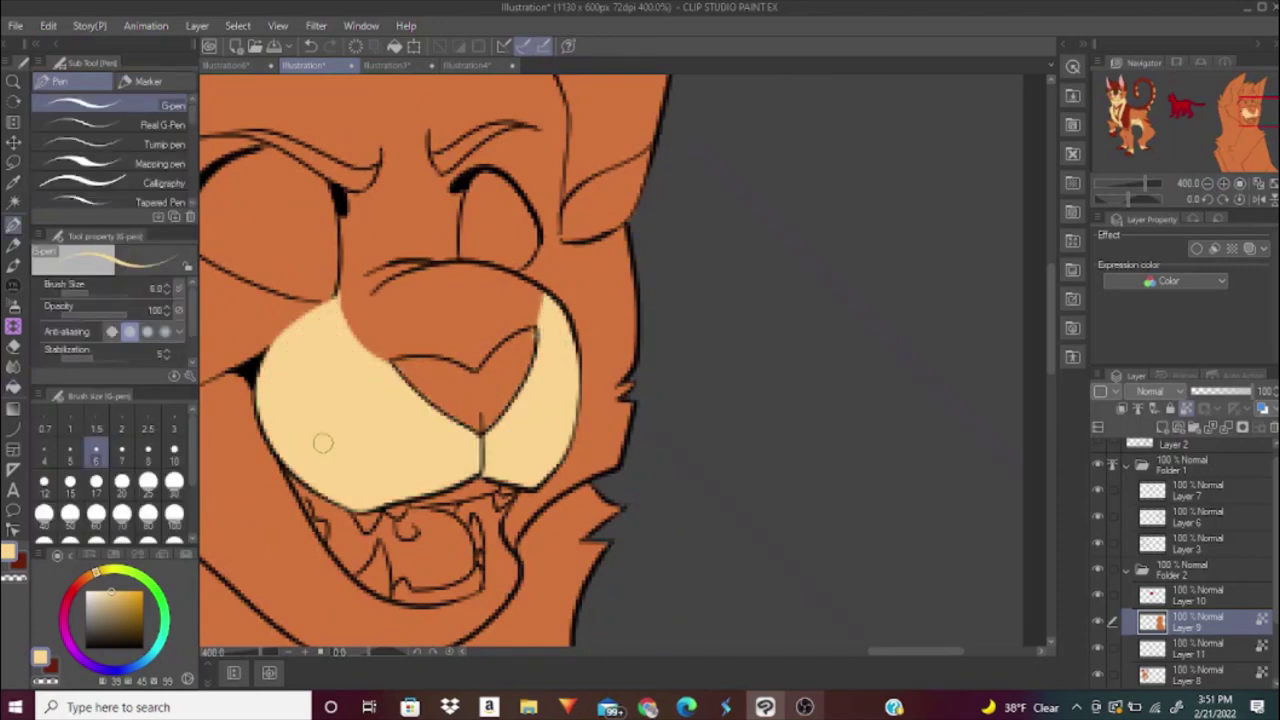
Paint the bust's chin cream around the open mouth, using brush size 10.
scroll(322, 443, down, 2)
click(174, 450)
mouse_move(590, 292)
mouse_down()
mouse_move(600, 355)
mouse_move(712, 318)
mouse_up()
drag(1215, 132, 1188, 136)
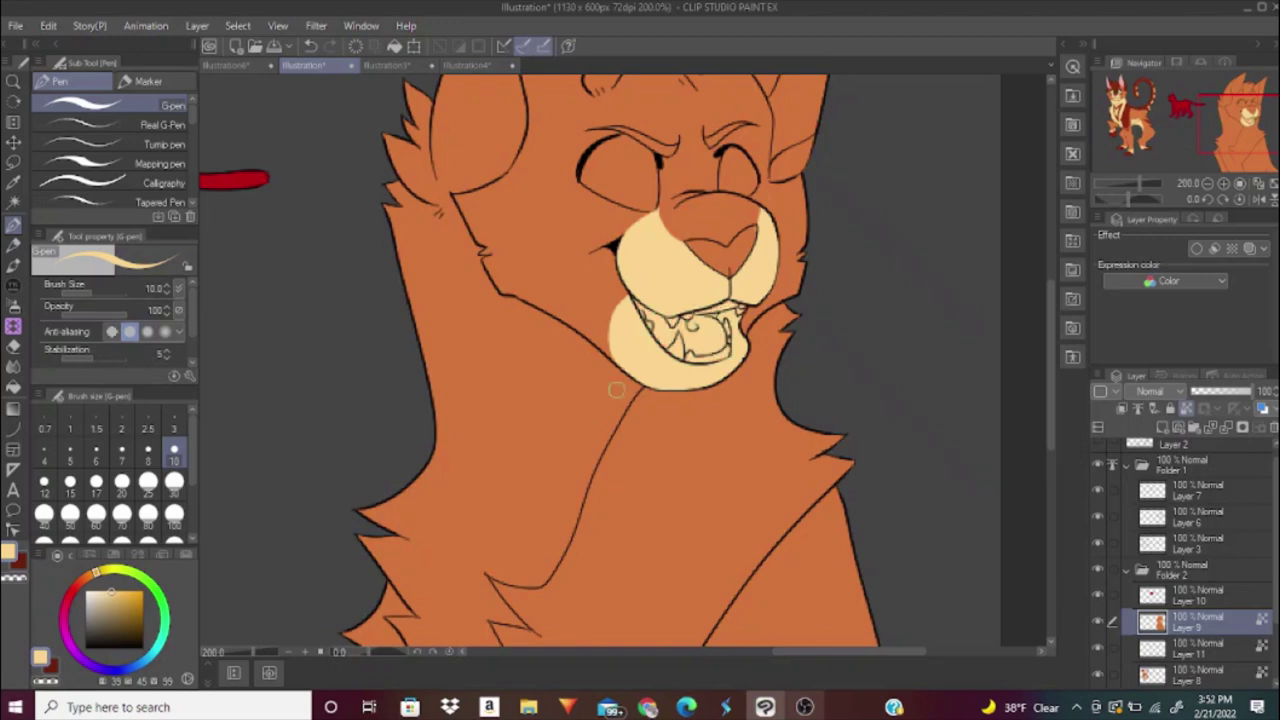
Fill the bust's neck and chest fur cream.
scroll(616, 390, down, 5)
scroll(616, 390, up, 4)
key(g)
click(614, 486)
key(p)
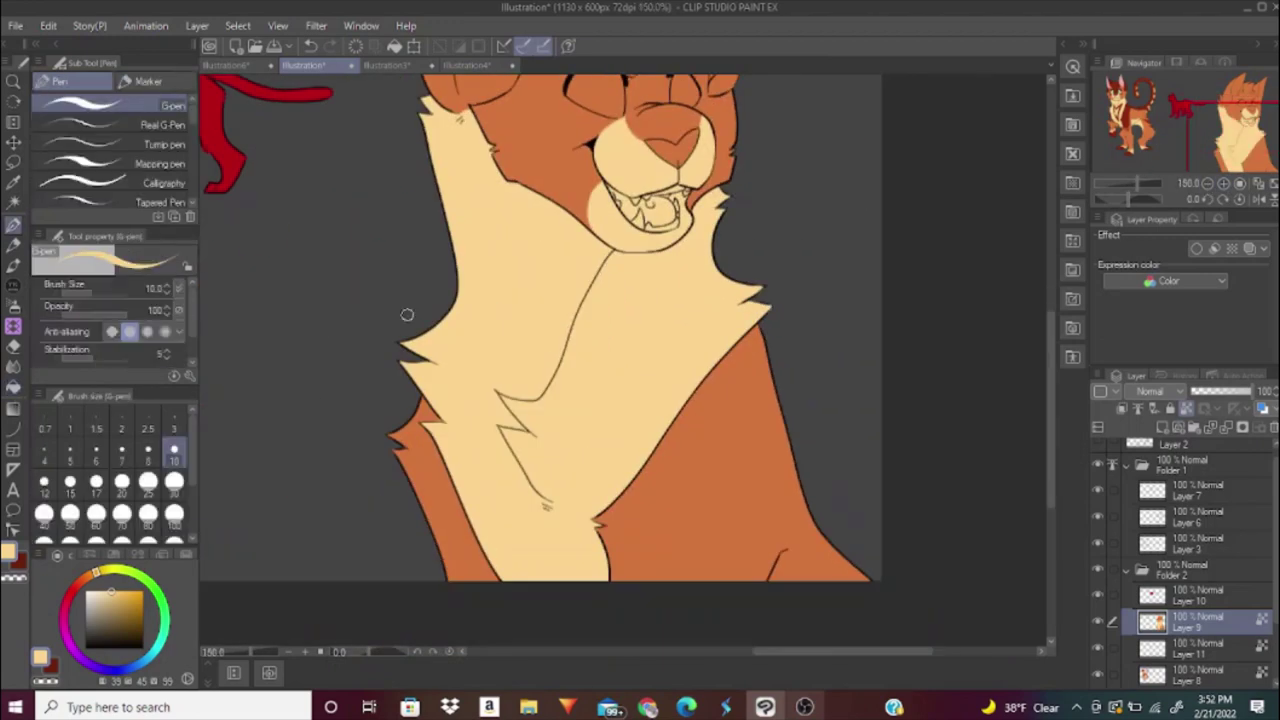
Paint the bust's hair tuft, forehead and nose bridge dark reddish brown, using brush size 3.
click(173, 428)
scroll(632, 440, down, 4)
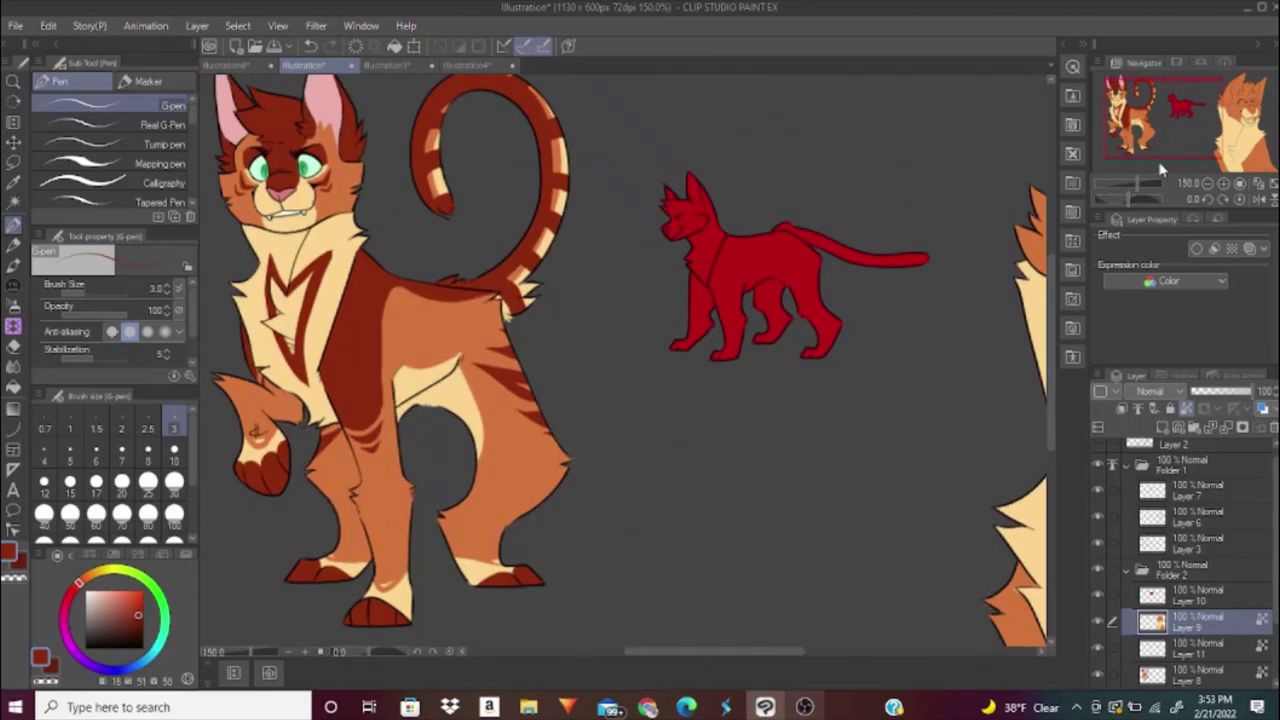
scroll(525, 427, up, 4)
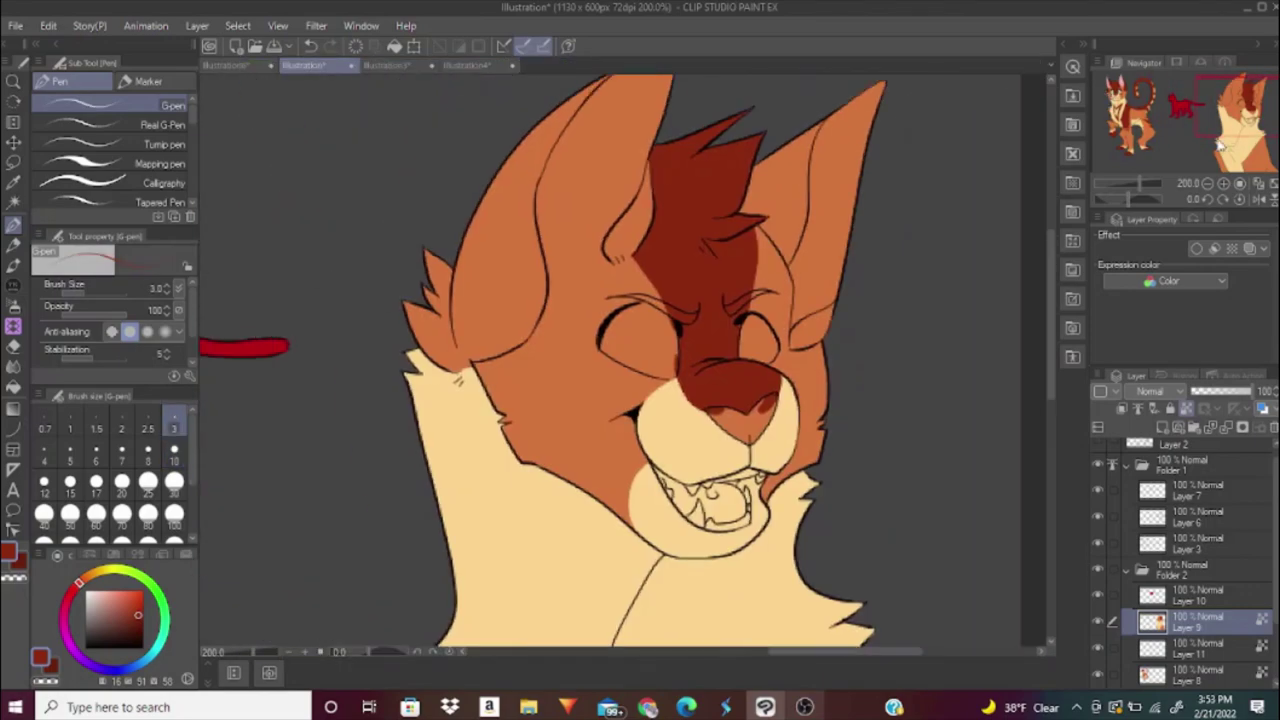
Paint dark reddish-brown patches around the upper and outer edges of the bust's eyes, using brush size 10.
scroll(593, 255, up, 2)
drag(660, 240, 593, 255)
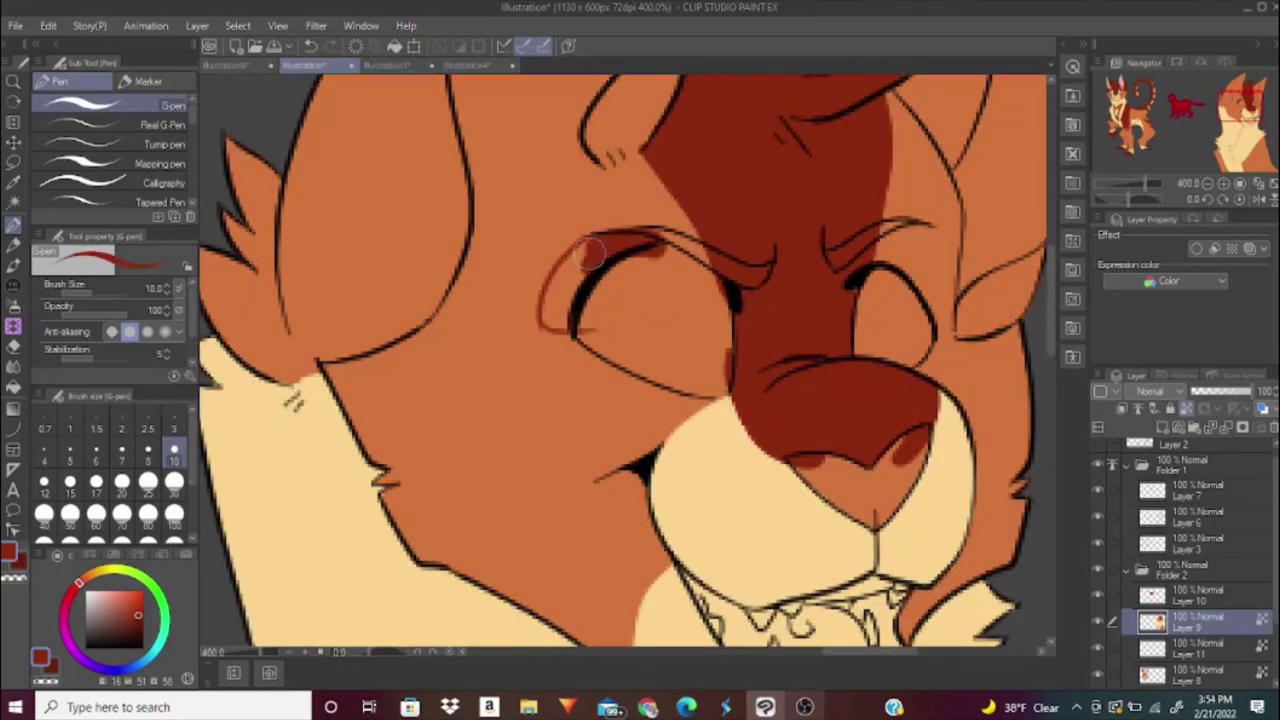
scroll(564, 289, down, 2)
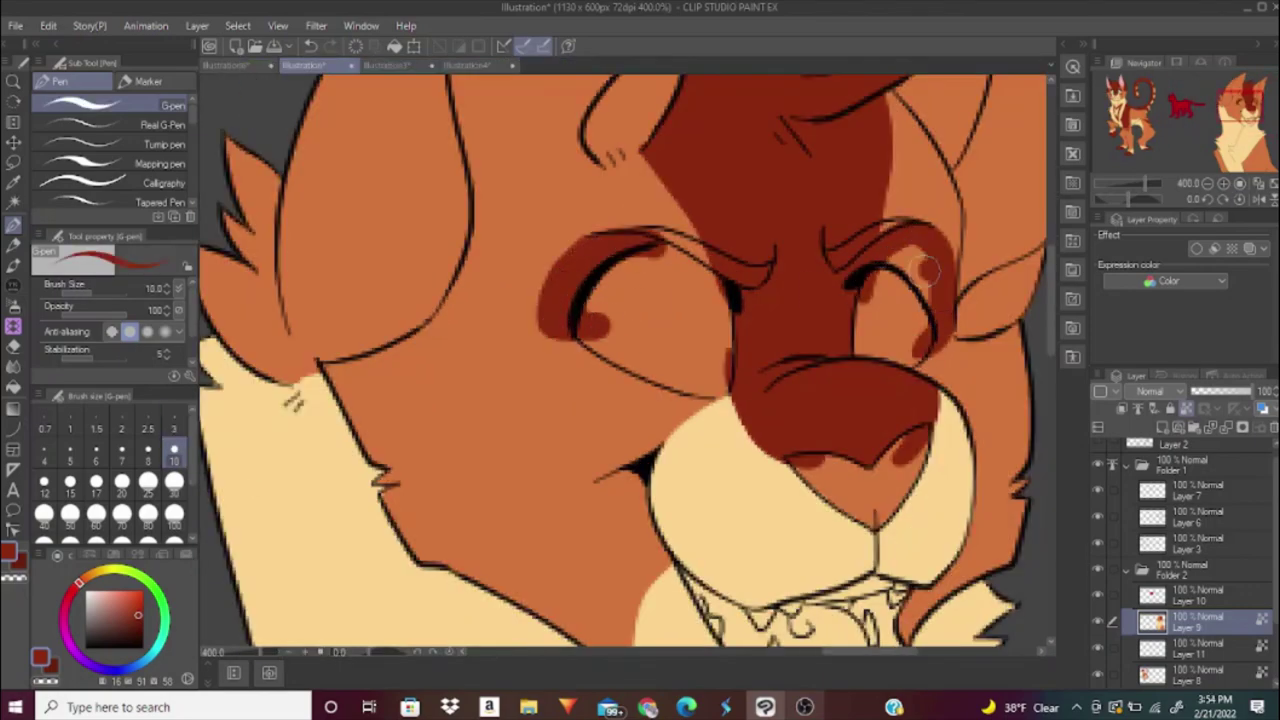
scroll(637, 326, down, 3)
scroll(566, 425, up, 3)
Paint cream patches beneath both of the bust's eyes, using brush size 3.
right_click(566, 425)
scroll(518, 313, up, 2)
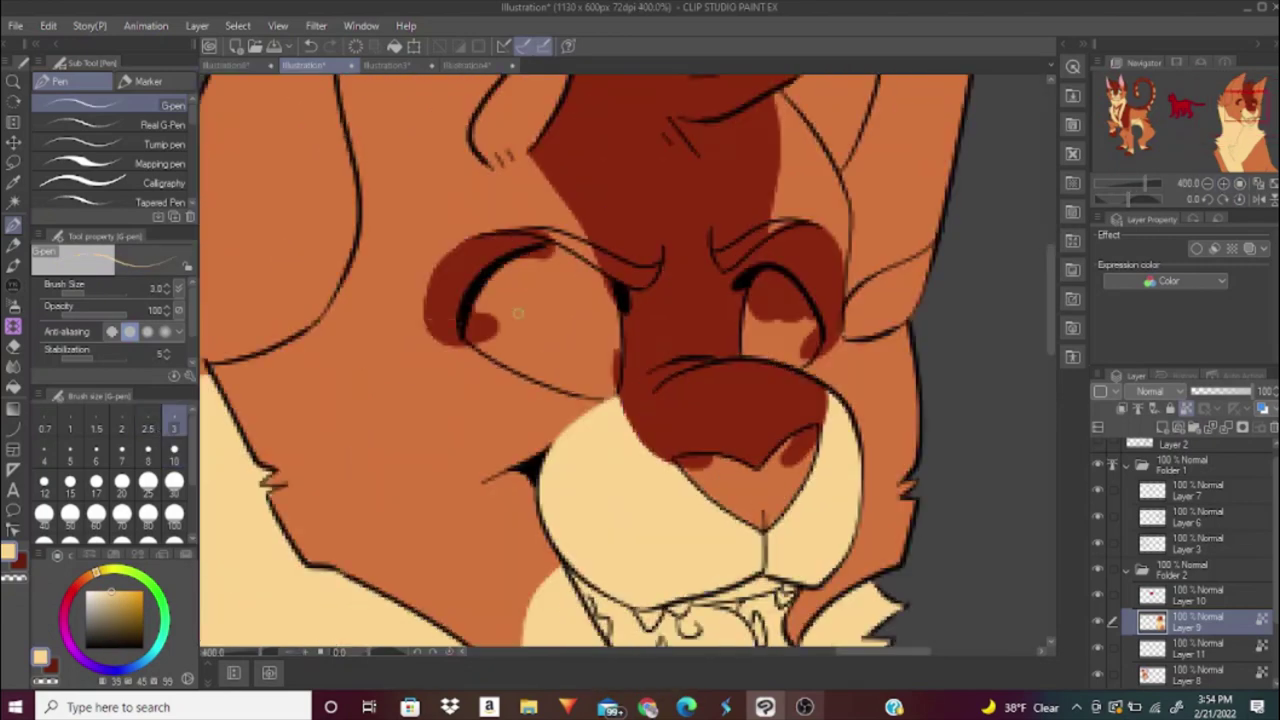
drag(440, 325, 600, 400)
mouse_move(790, 340)
mouse_down()
mouse_move(842, 329)
mouse_move(840, 360)
mouse_up()
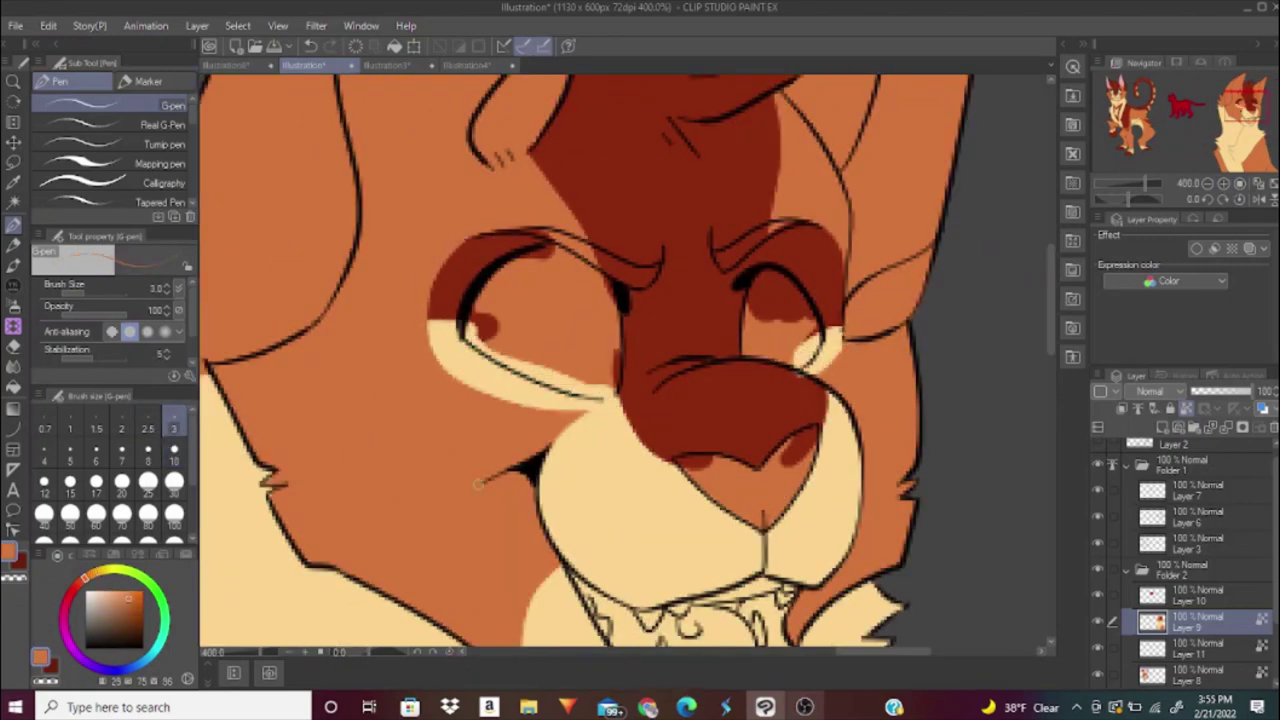
Paint an M-shaped marking on the bust's chest and colour both shoulders dark reddish brown.
click(1208, 186)
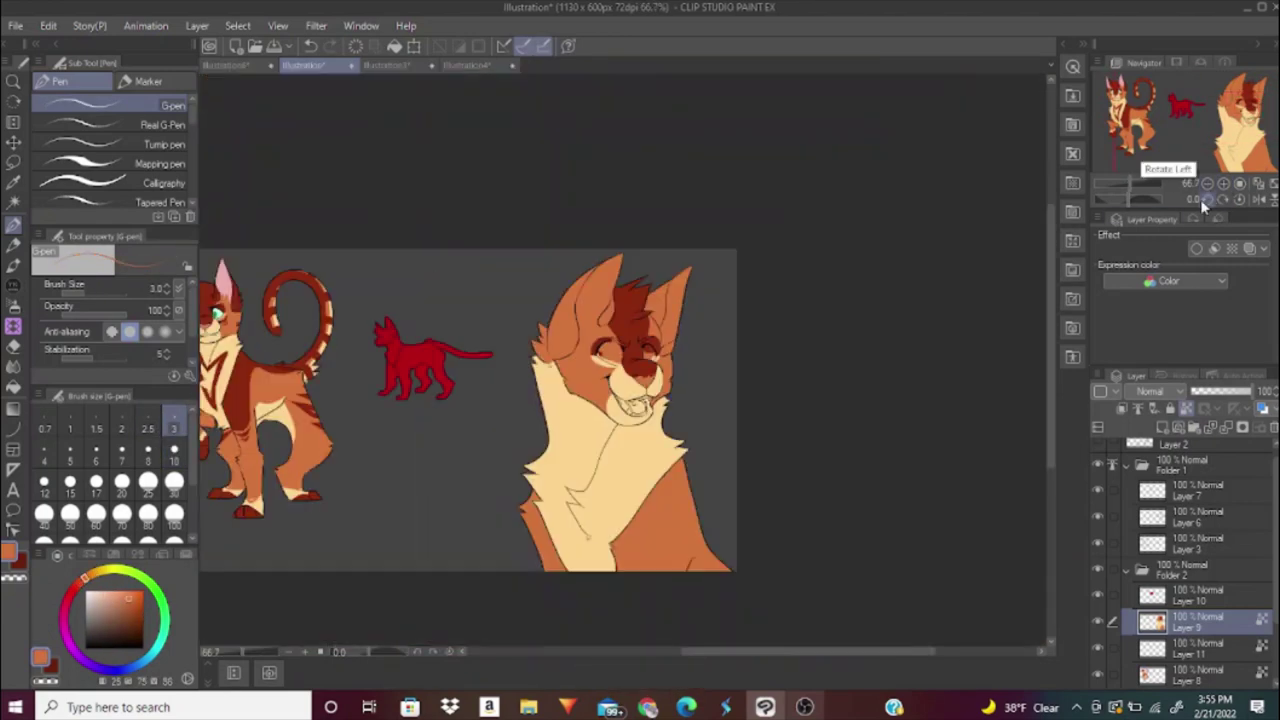
right_click(430, 360)
scroll(607, 362, up, 4)
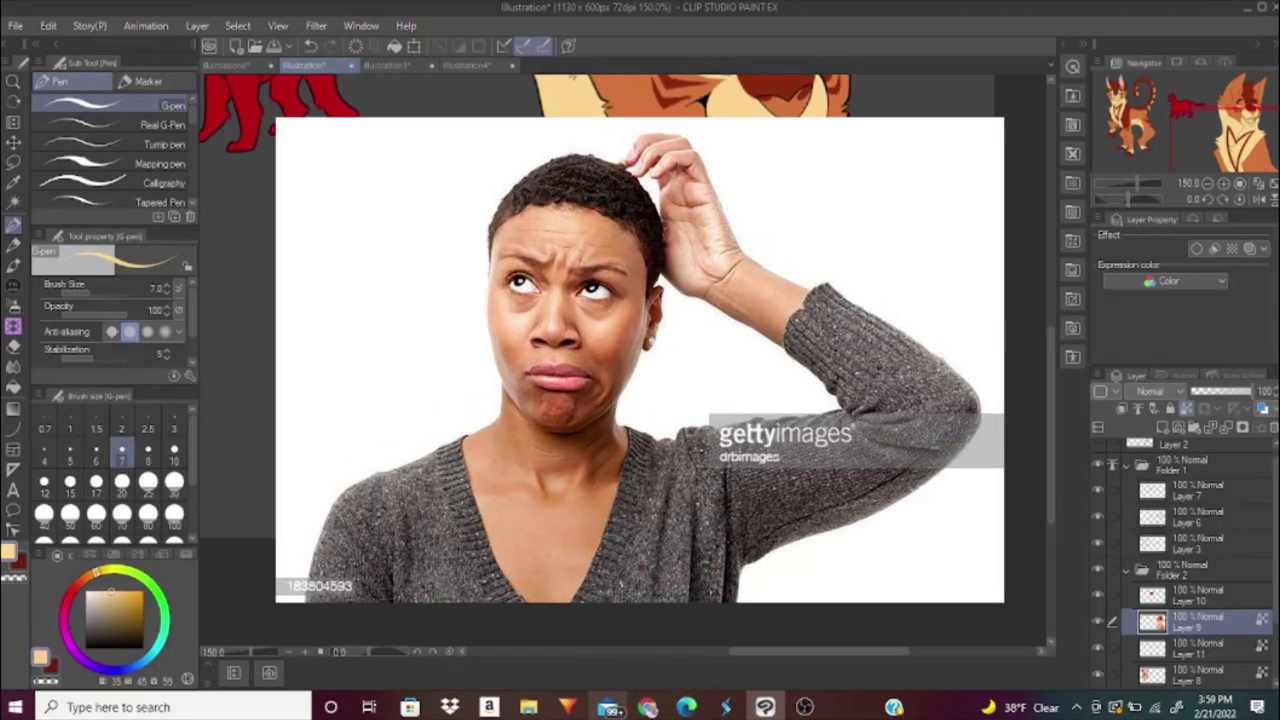
click(1223, 185)
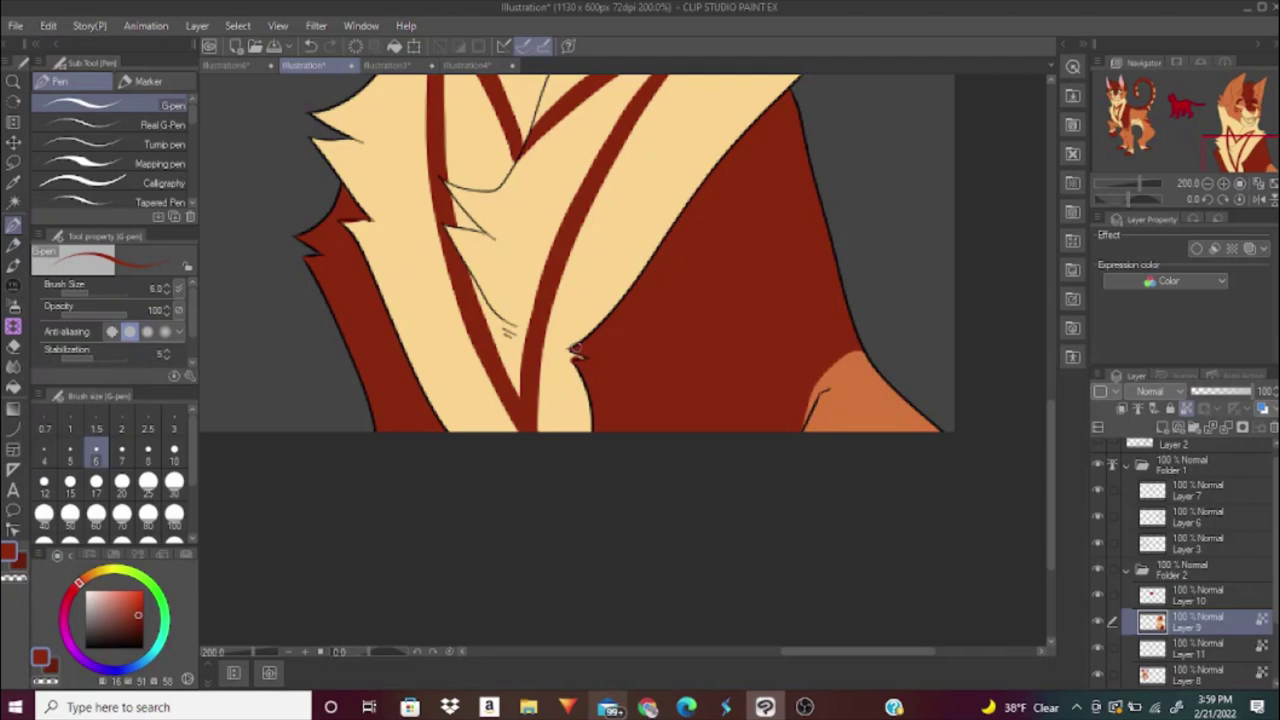
right_click(575, 348)
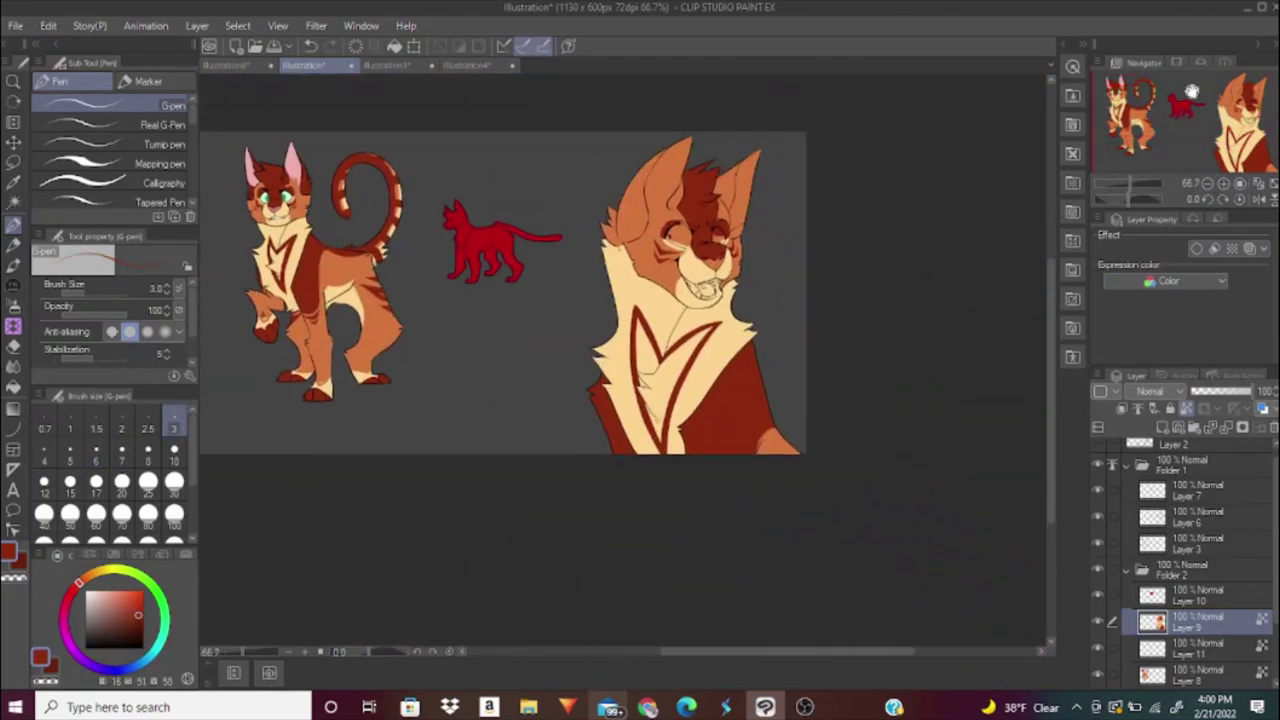
Give the bust dark reddish-brown cheek stripes, a pink nose, and mint-green eyes with green irises on Layer 12.
right_click(689, 408)
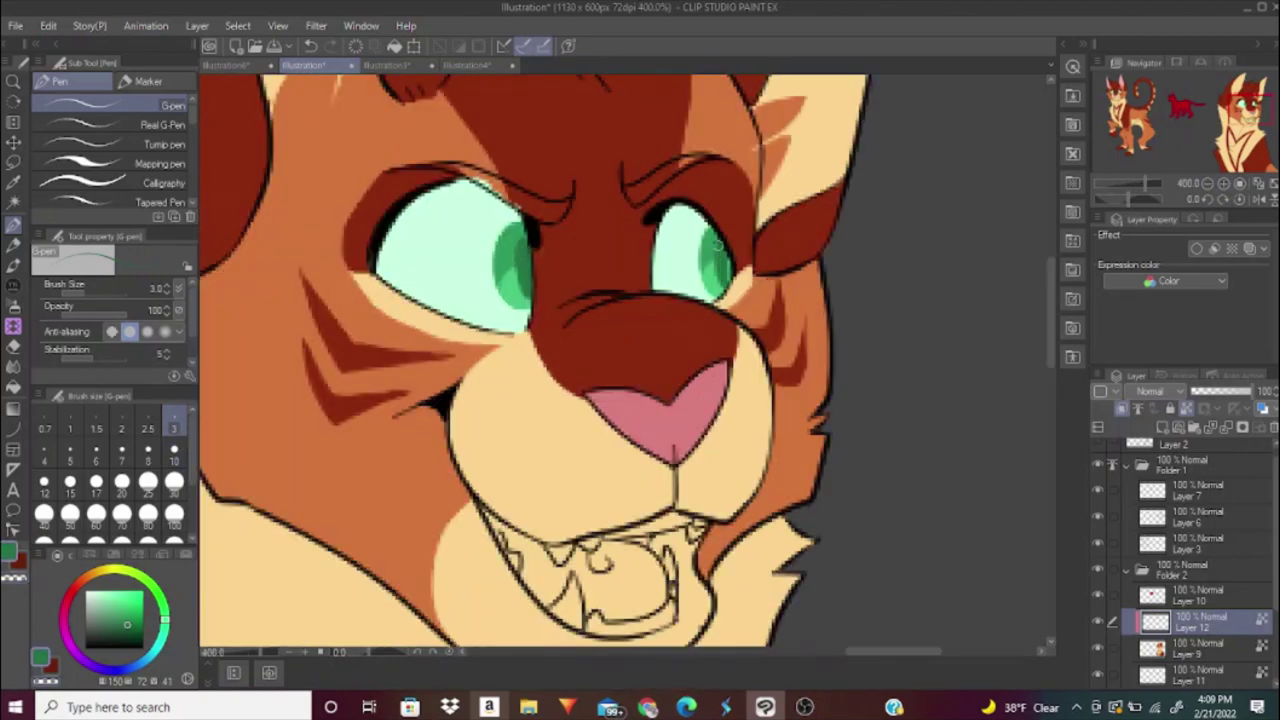
scroll(620, 360, down, 5)
scroll(657, 280, up, 8)
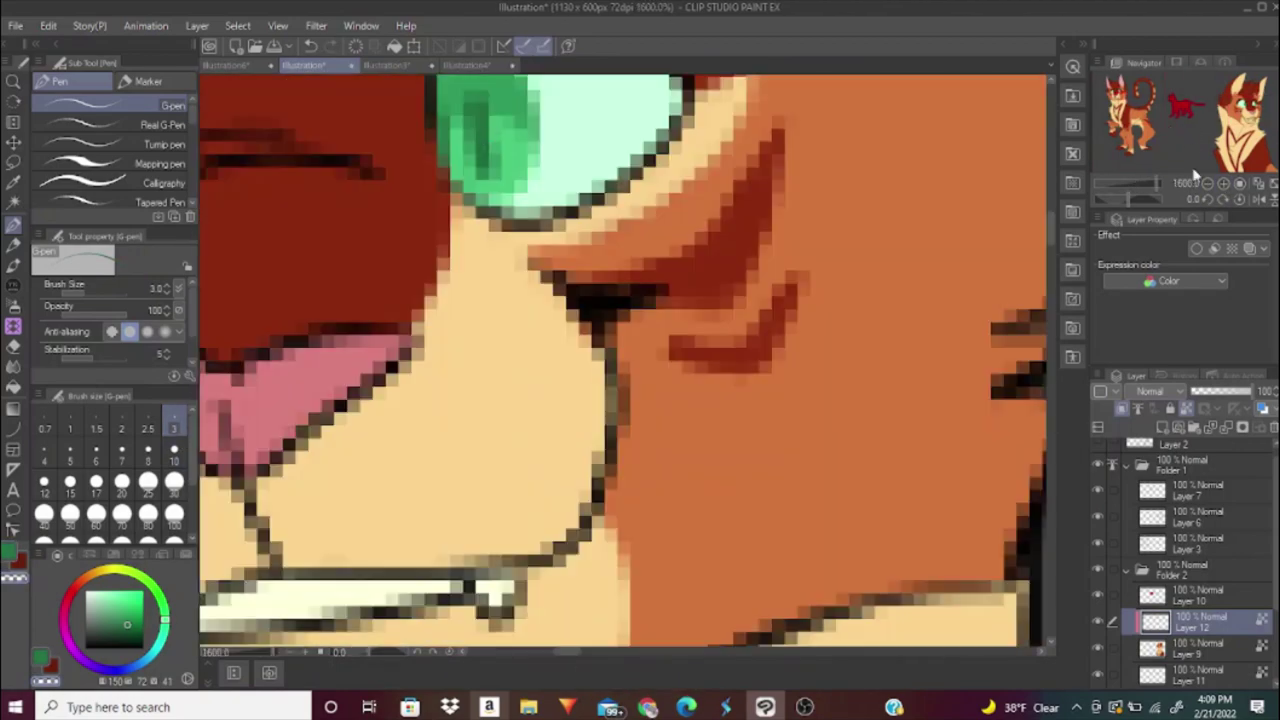
Colour the tongue and inside of the bust's mouth pink on Layer 9, using the Darker pencil at size 4.
scroll(1035, 345, down, 5)
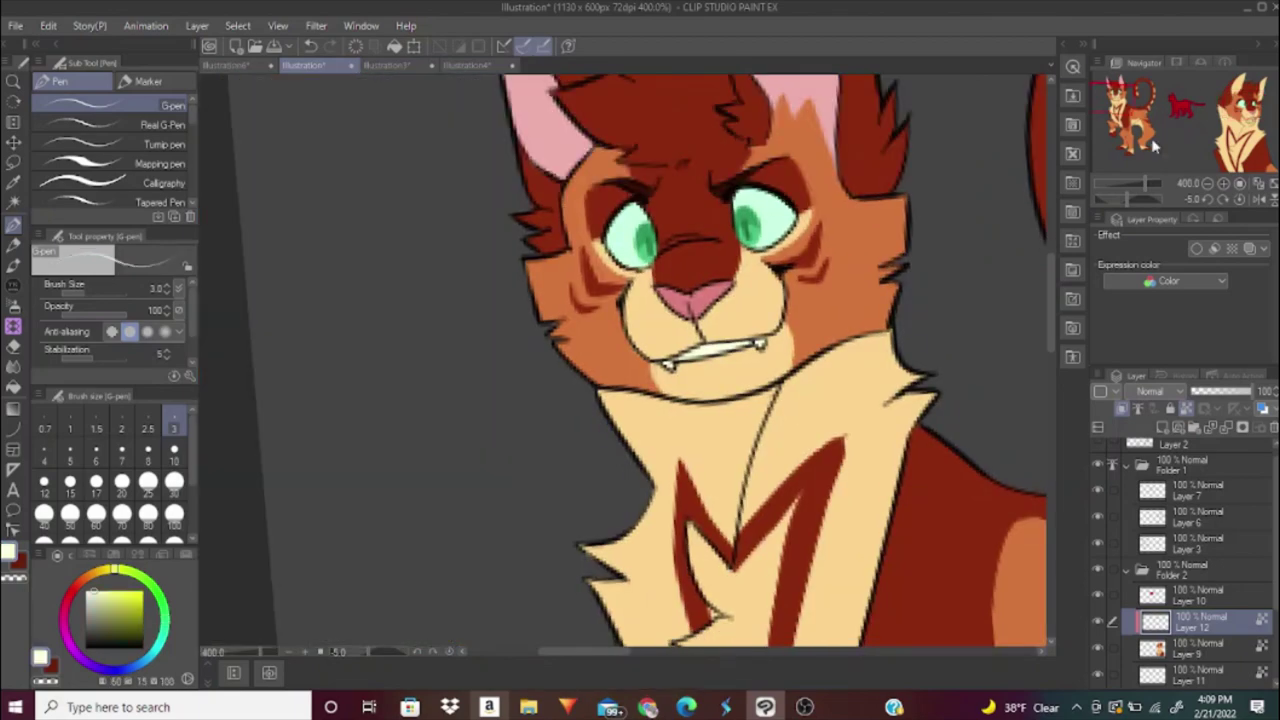
scroll(806, 284, up, 4)
key(g)
click(790, 425)
scroll(620, 360, down, 5)
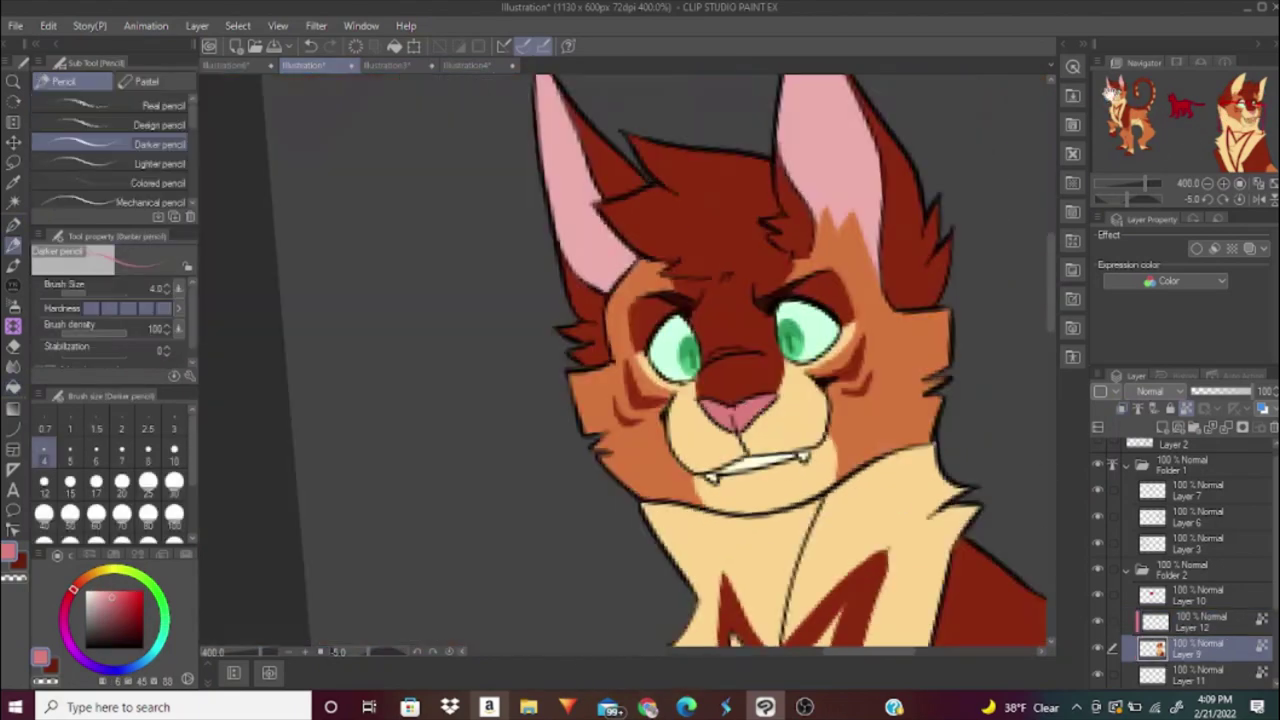
scroll(672, 395, up, 5)
click(1200, 648)
key(p)
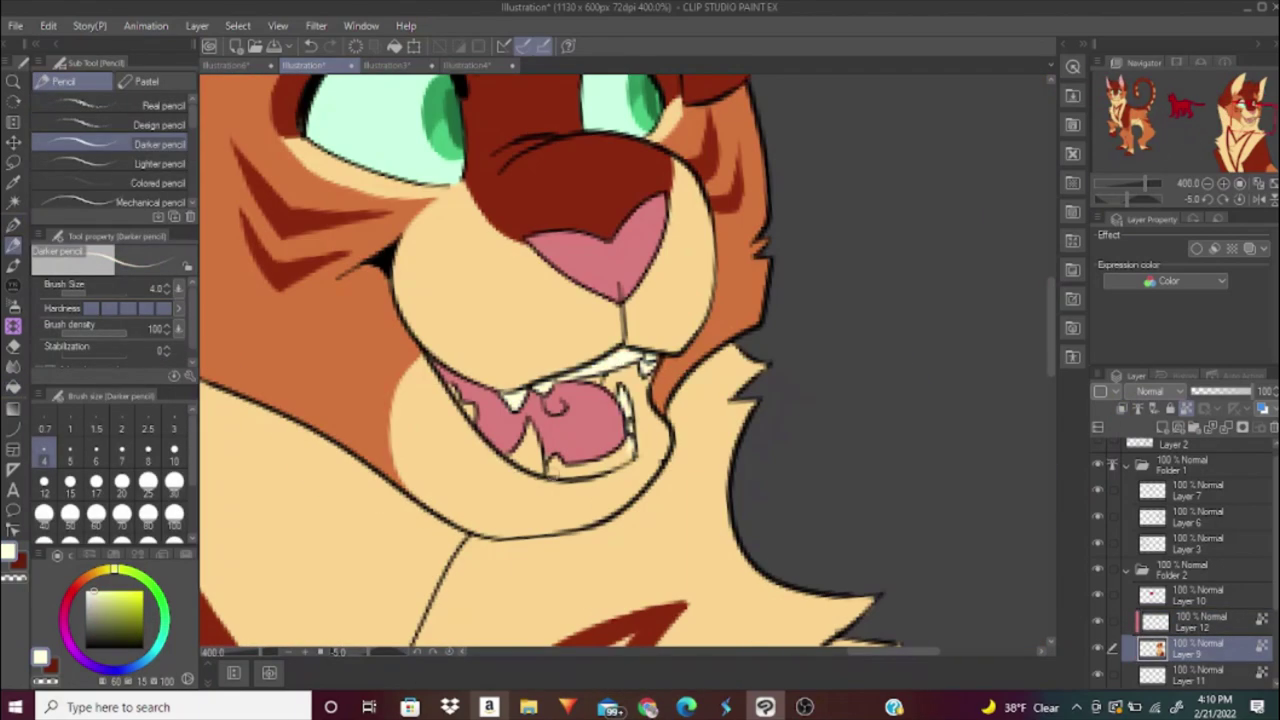
Paint the bust's teeth off-white and darken the gap behind the tongue, reducing the pencil size to 3.
alt+click(565, 420)
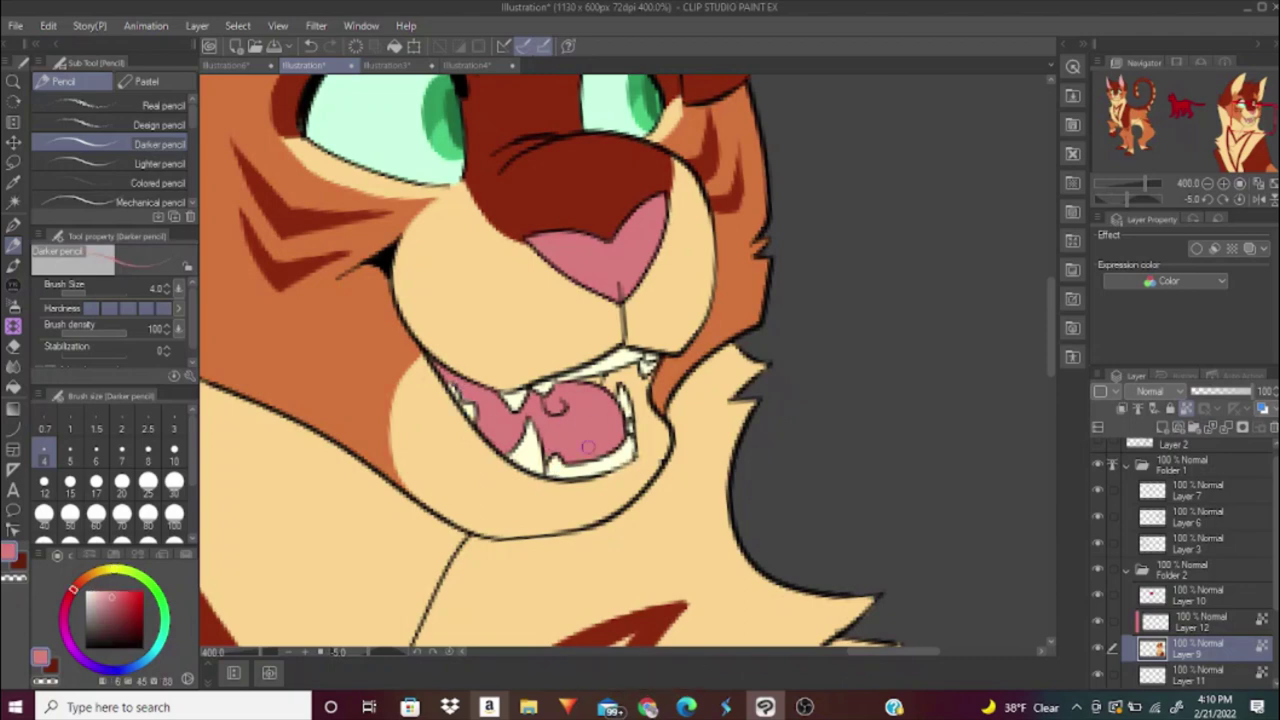
key(bracketleft)
alt+click(600, 368)
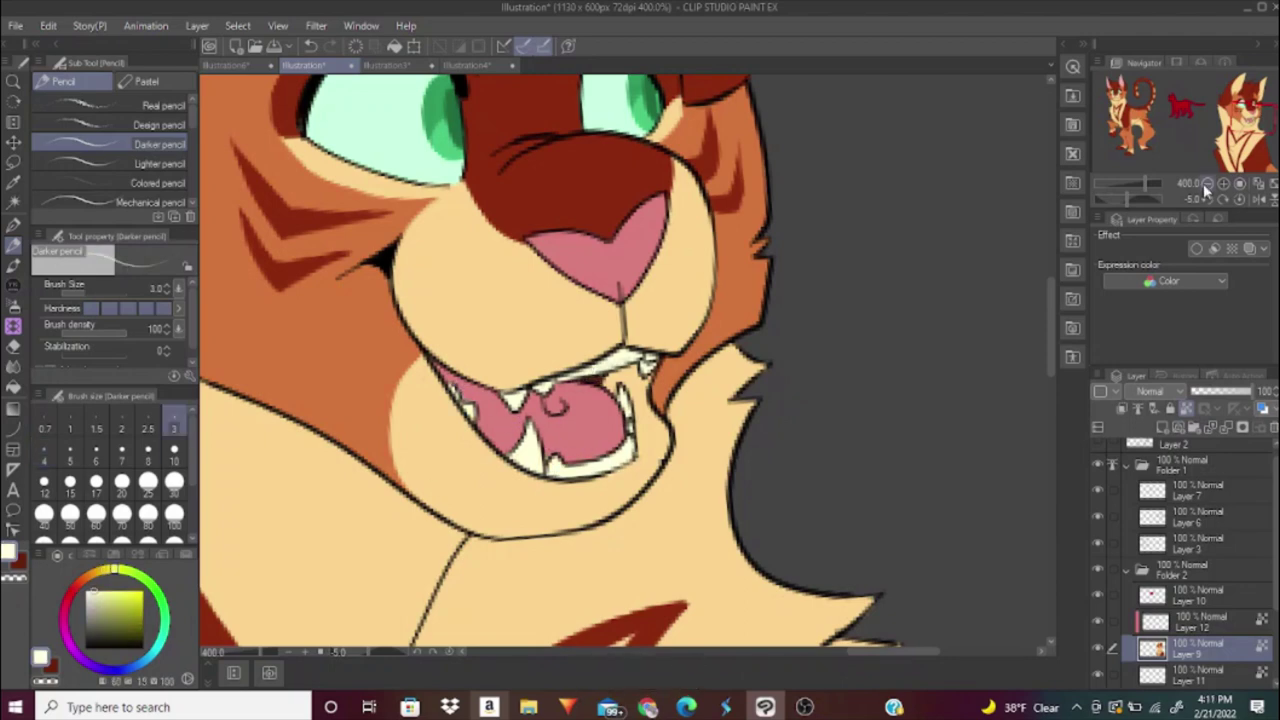
Fill both of the bust's brows very dark brown on Layer 9.
scroll(620, 360, down, 5)
scroll(697, 328, up, 5)
key(g)
alt+click(697, 328)
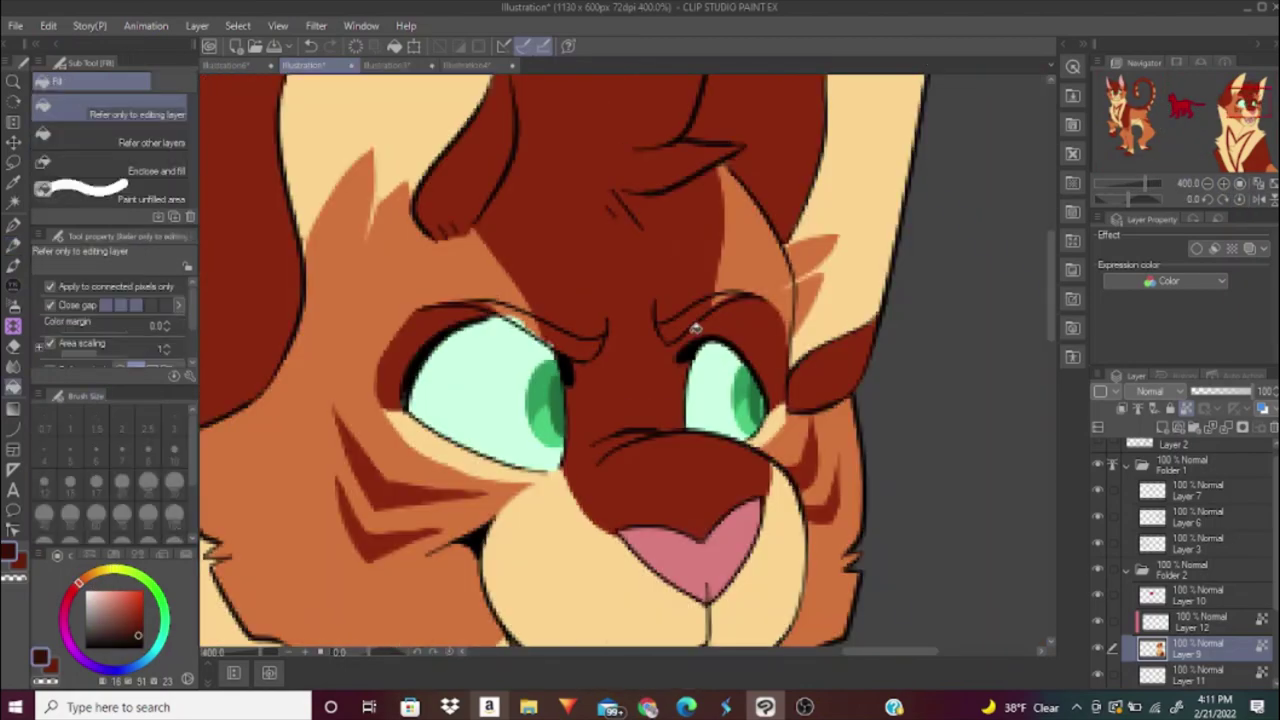
key(p)
Try to paint a small cream marking on the bust's forehead between the brows and raise the brush size to 8.
right_click(469, 277)
drag(625, 245, 622, 310)
key(bracketright)
key(bracketright)
key(bracketright)
key(bracketright)
key(bracketright)
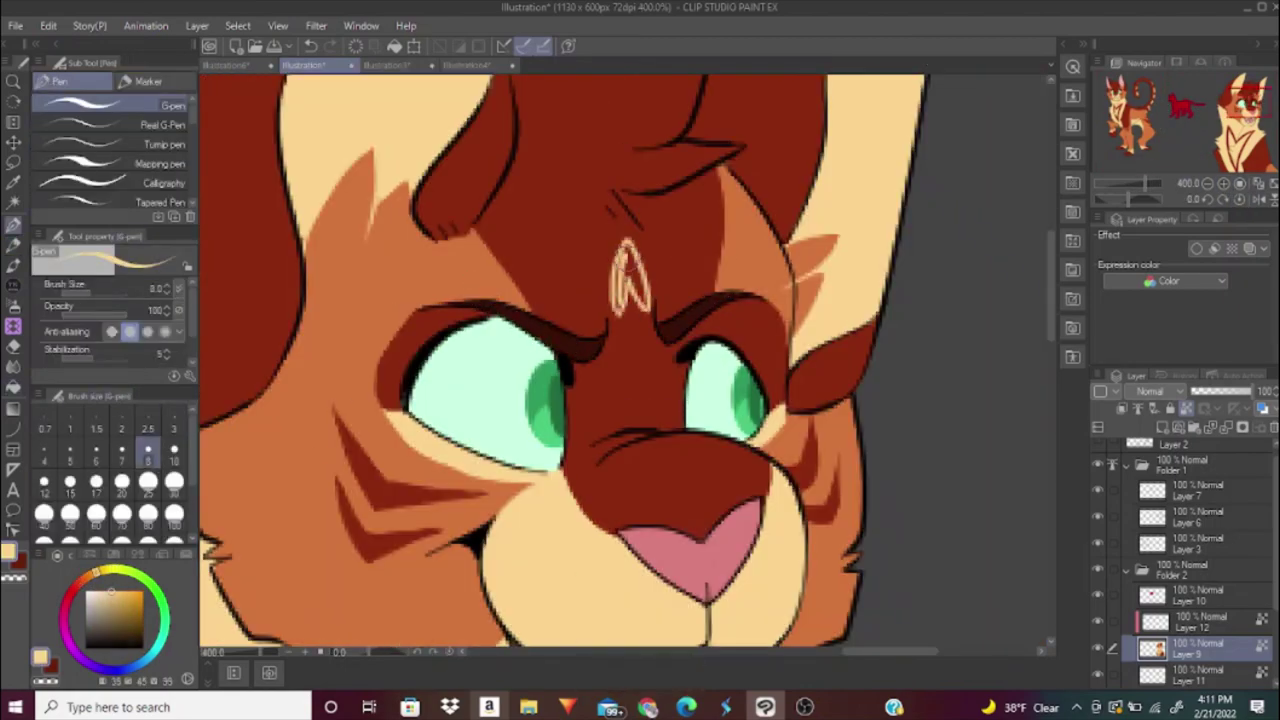
scroll(620, 360, down, 6)
scroll(1140, 140, up, 4)
scroll(1140, 140, down, 4)
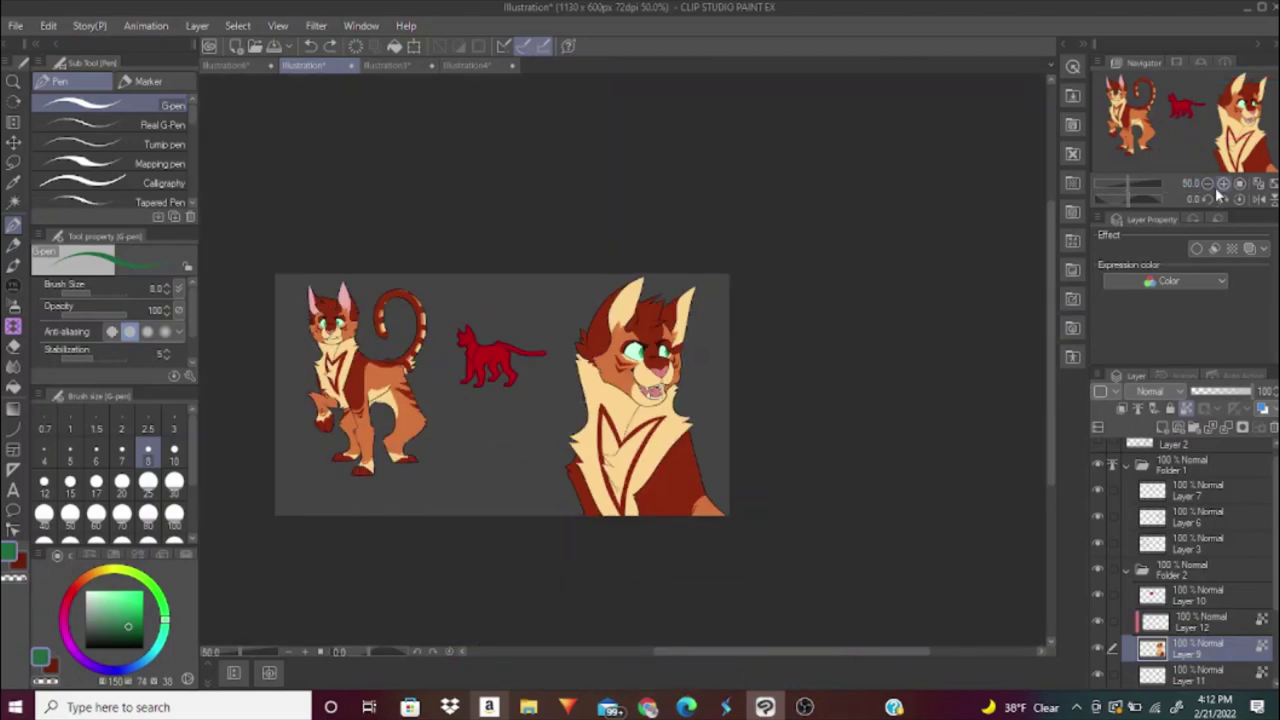
scroll(1140, 140, up, 2)
drag(1140, 140, 1142, 97)
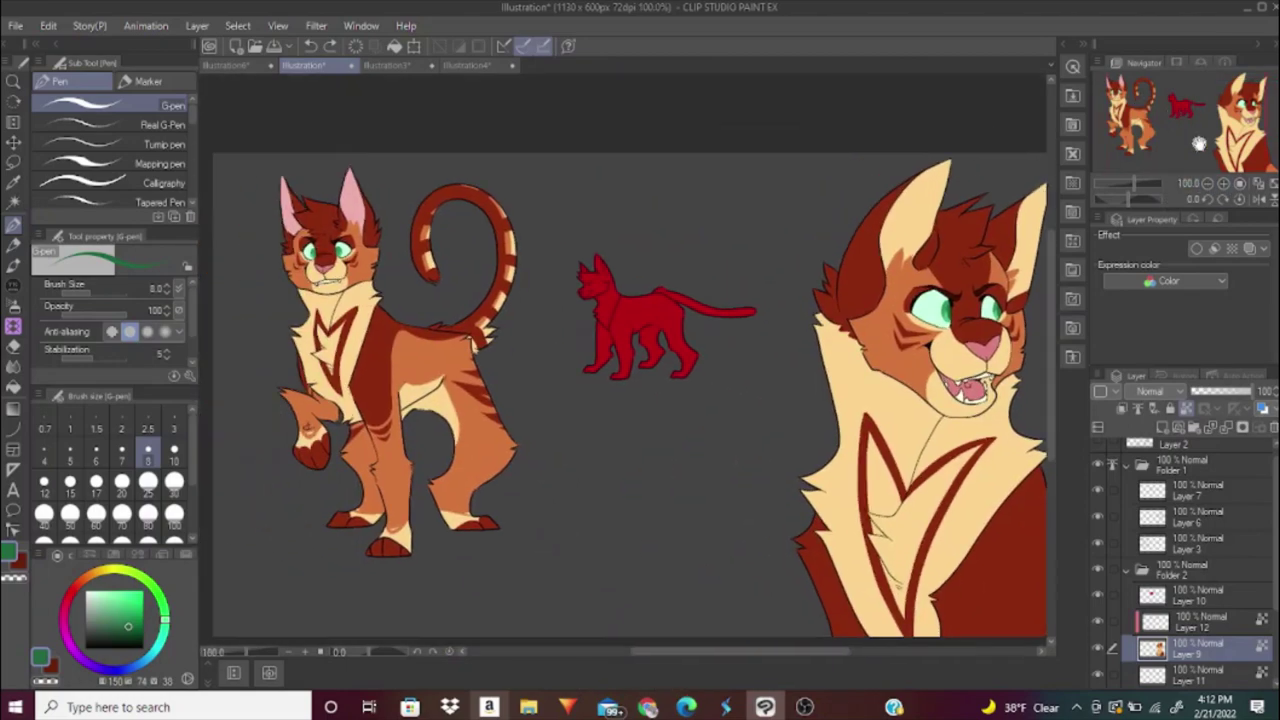
Recolour the small cat on Layer 10 with an orange body, a cream muzzle and dark red hair.
right_click(580, 310)
click(1208, 183)
scroll(736, 309, up, 3)
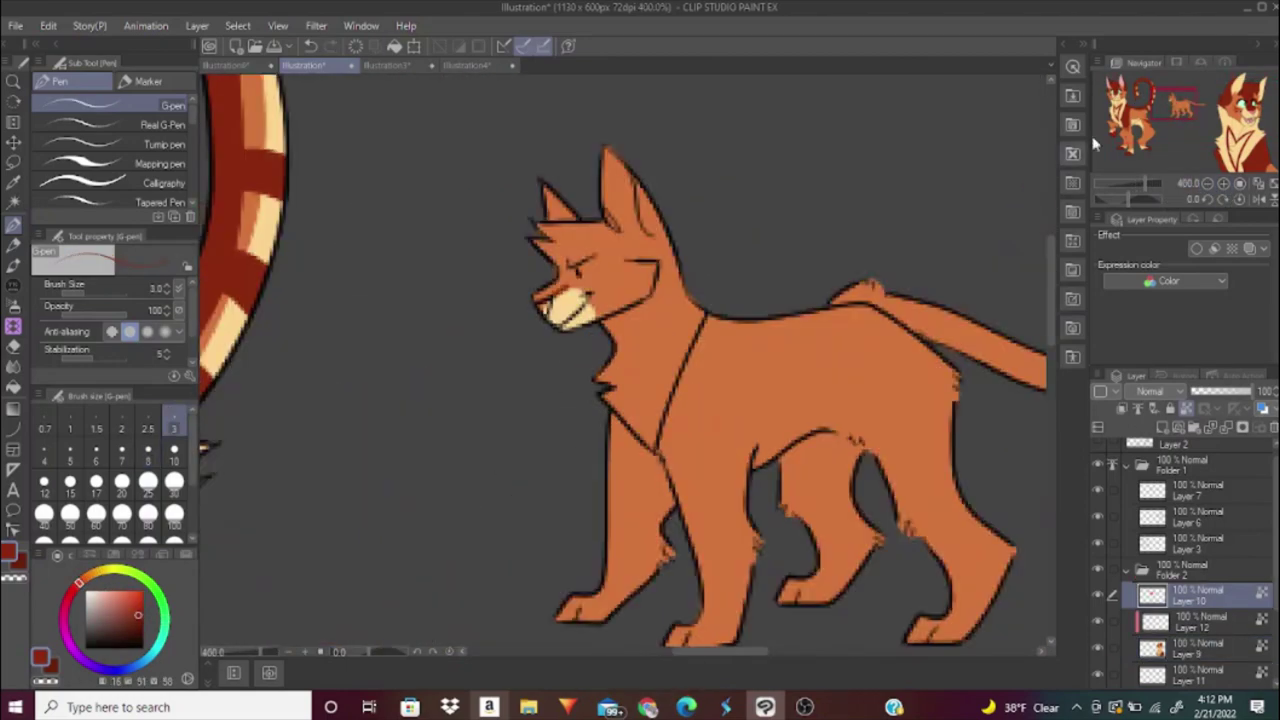
key(g)
click(594, 384)
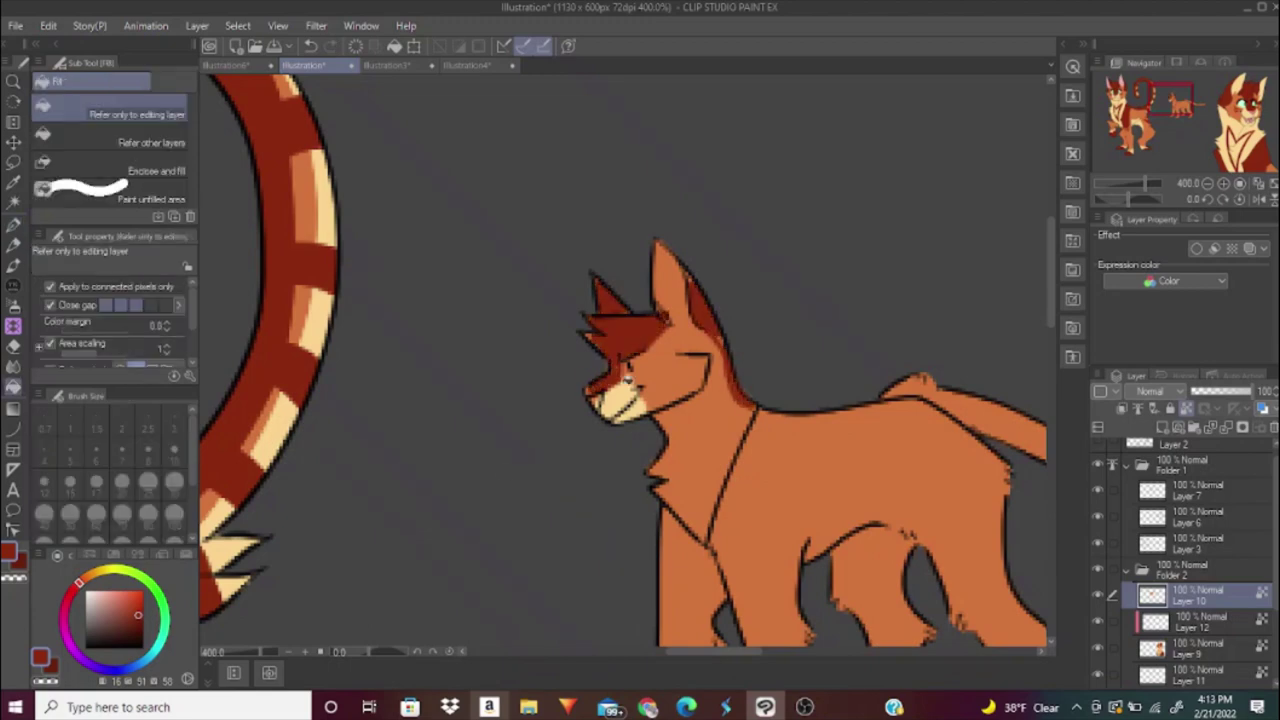
Fill the small cat's throat and chest cream, keeping the dark red strip along the back of its neck.
click(690, 440)
key(p)
drag(714, 363, 609, 303)
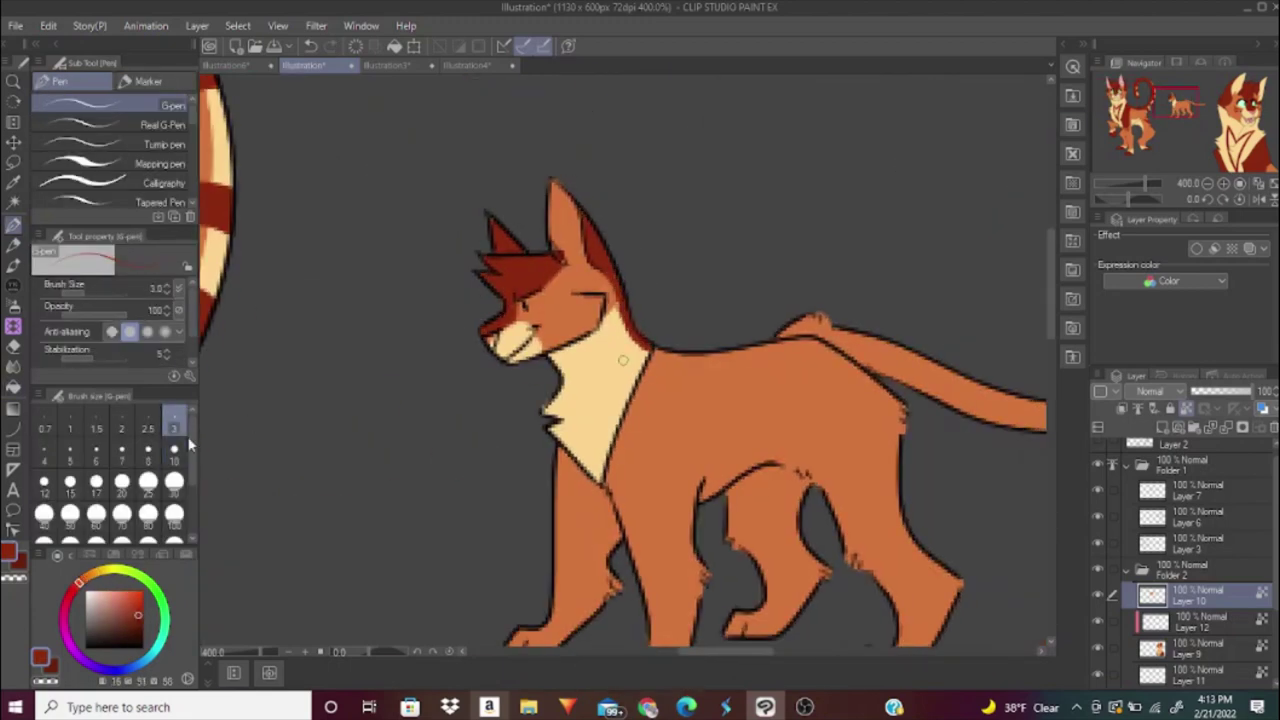
Paint the small cat's shoulders, back and upper front legs dark red, with thin stripes below the shoulder patch.
mouse_move(640, 420)
mouse_down()
mouse_move(370, 120)
mouse_move(560, 310)
mouse_up()
drag(523, 373, 614, 373)
key(g)
click(603, 425)
key(p)
mouse_move(603, 425)
mouse_down()
mouse_move(350, 10)
mouse_move(630, 370)
mouse_up()
right_click(524, 315)
right_click(524, 315)
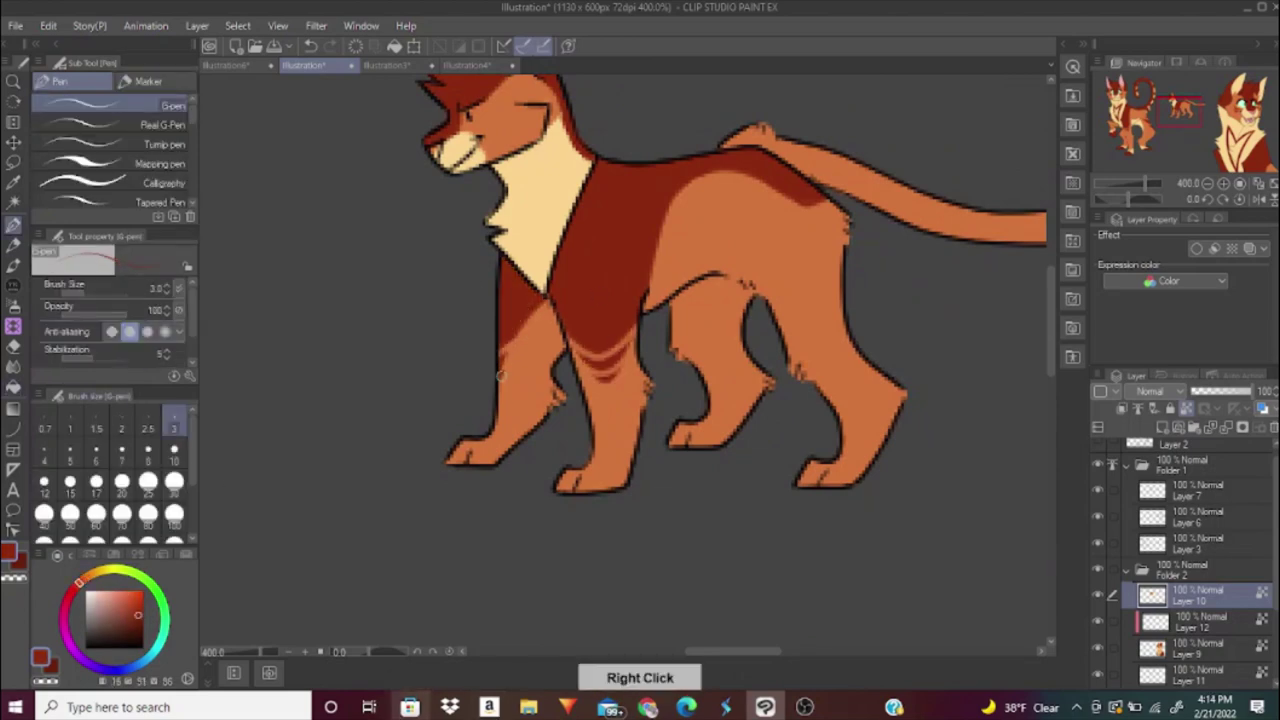
Paint cream socks on all four of the small cat's paws with the G-pen at size 3.
drag(478, 484, 428, 304)
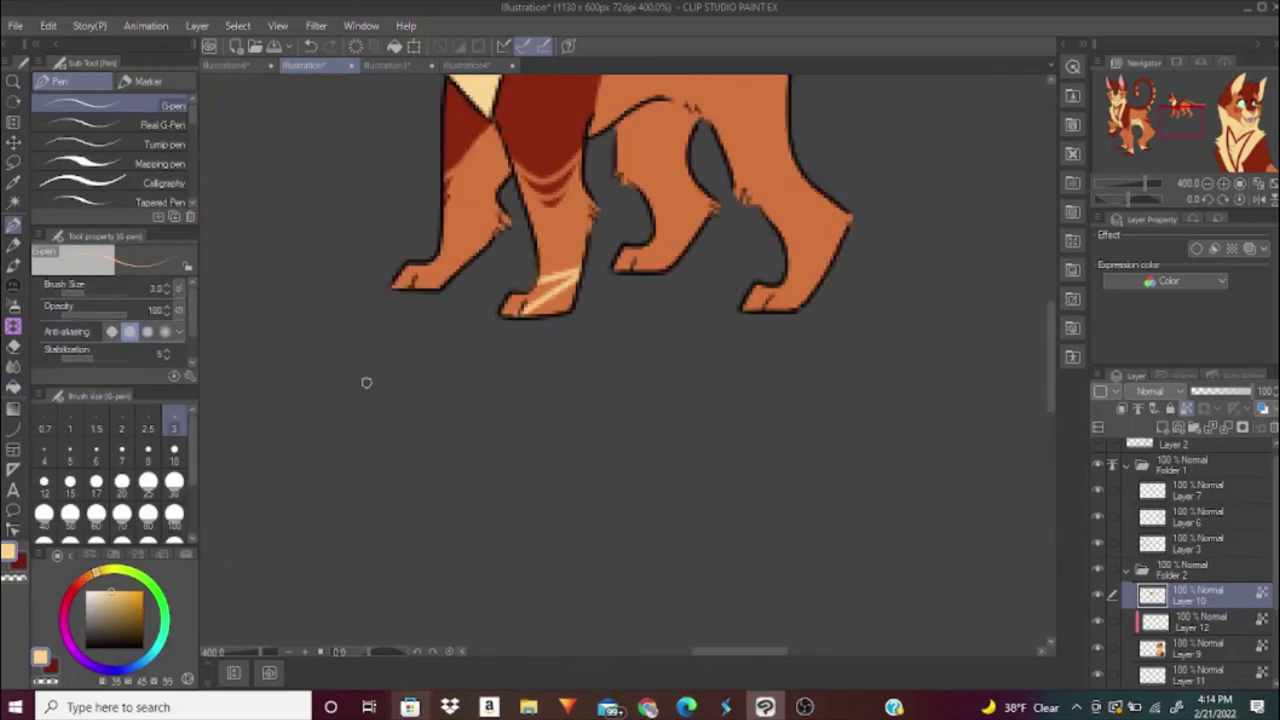
drag(505, 300, 570, 296)
drag(400, 282, 470, 262)
drag(615, 262, 690, 240)
drag(745, 303, 820, 278)
Colour the small cat's toes dark red at brush size 8, and refine the cream sock edges with orange at size 3.
right_click(545, 150)
drag(505, 308, 550, 304)
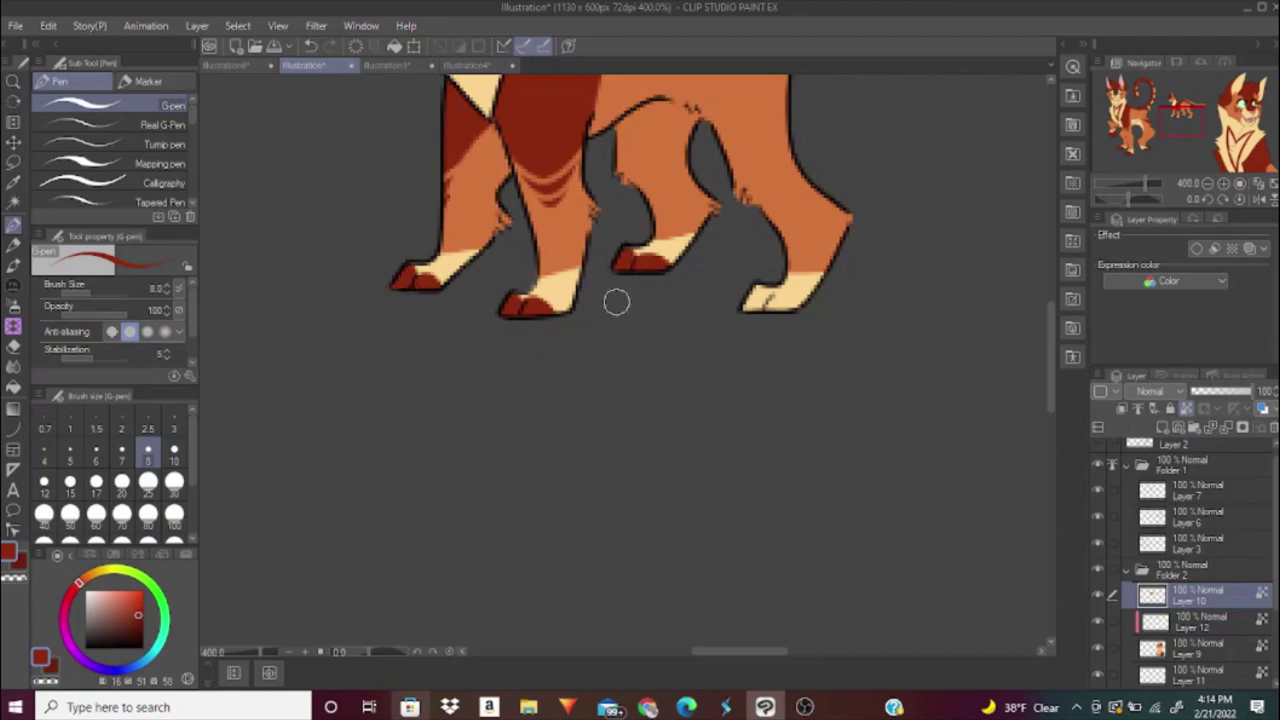
right_click(650, 180)
click(174, 428)
mouse_move(745, 305)
mouse_down()
mouse_move(805, 298)
mouse_move(818, 272)
mouse_up()
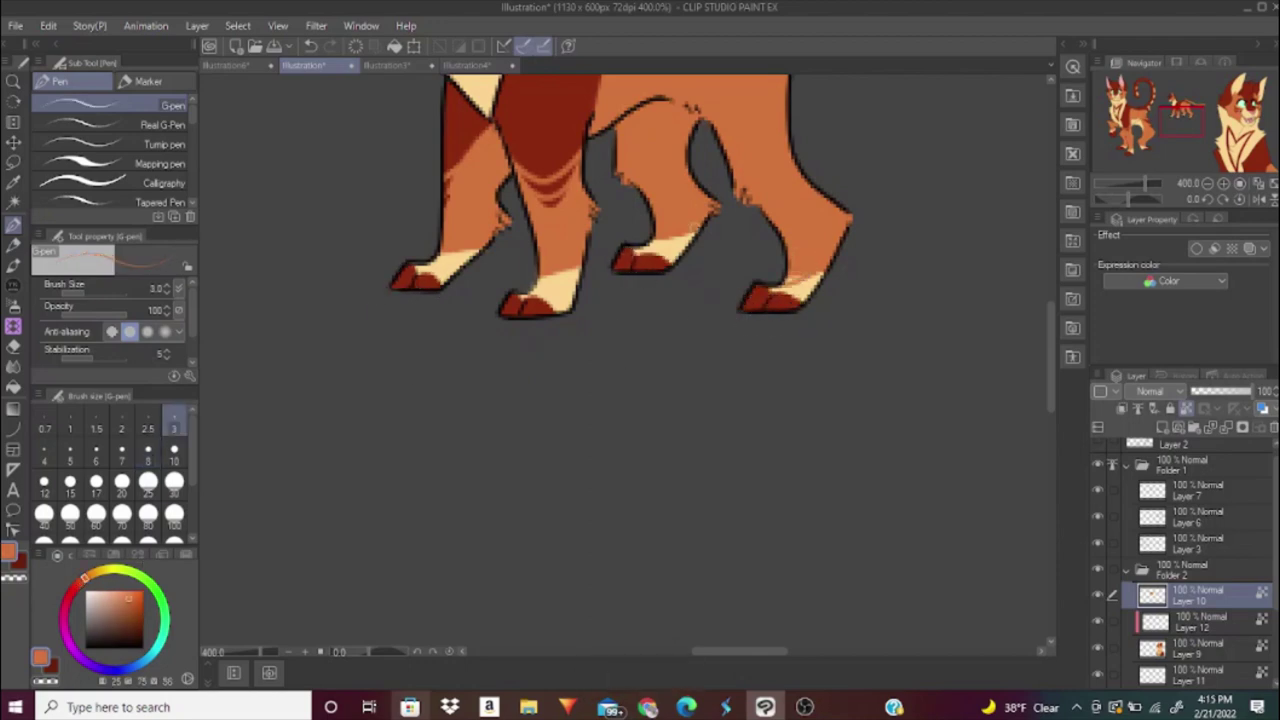
Add a cream patch under the small cat's eye and dark red stripes on its cheek.
scroll(628, 365, down, 5)
scroll(800, 330, up, 6)
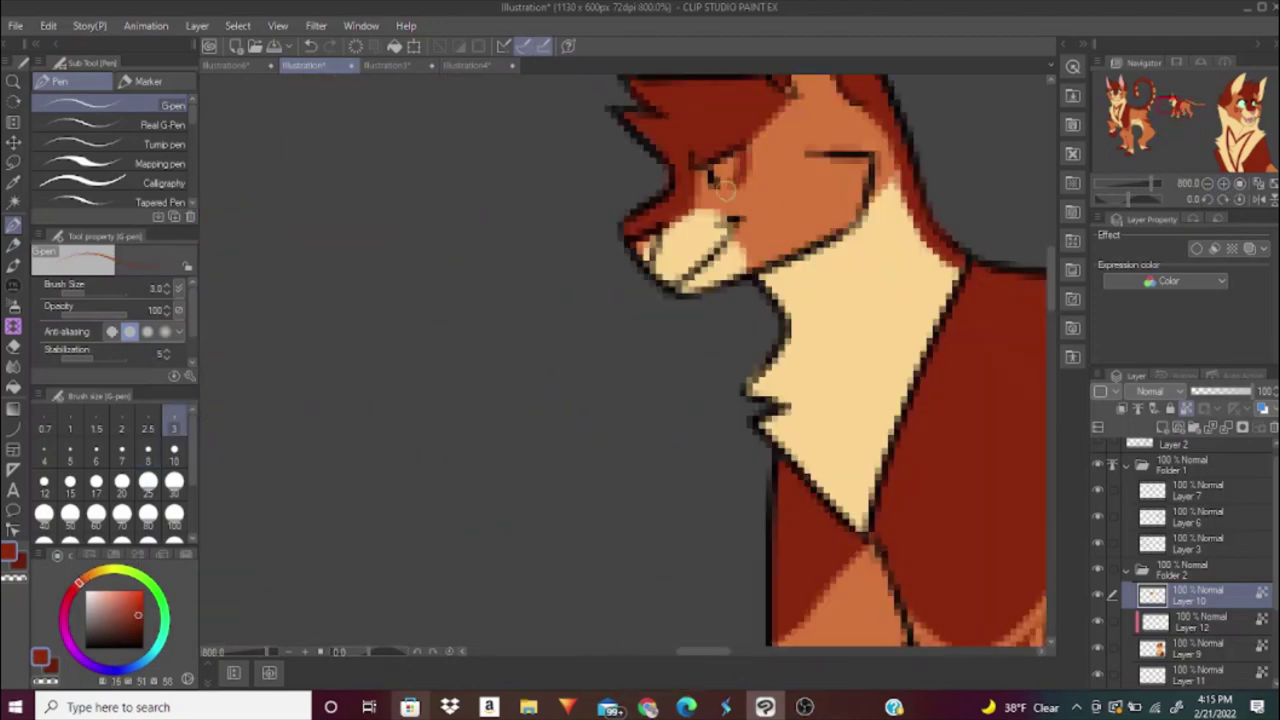
right_click(720, 186)
scroll(627, 365, down, 5)
scroll(627, 365, up, 3)
scroll(627, 365, up, 2)
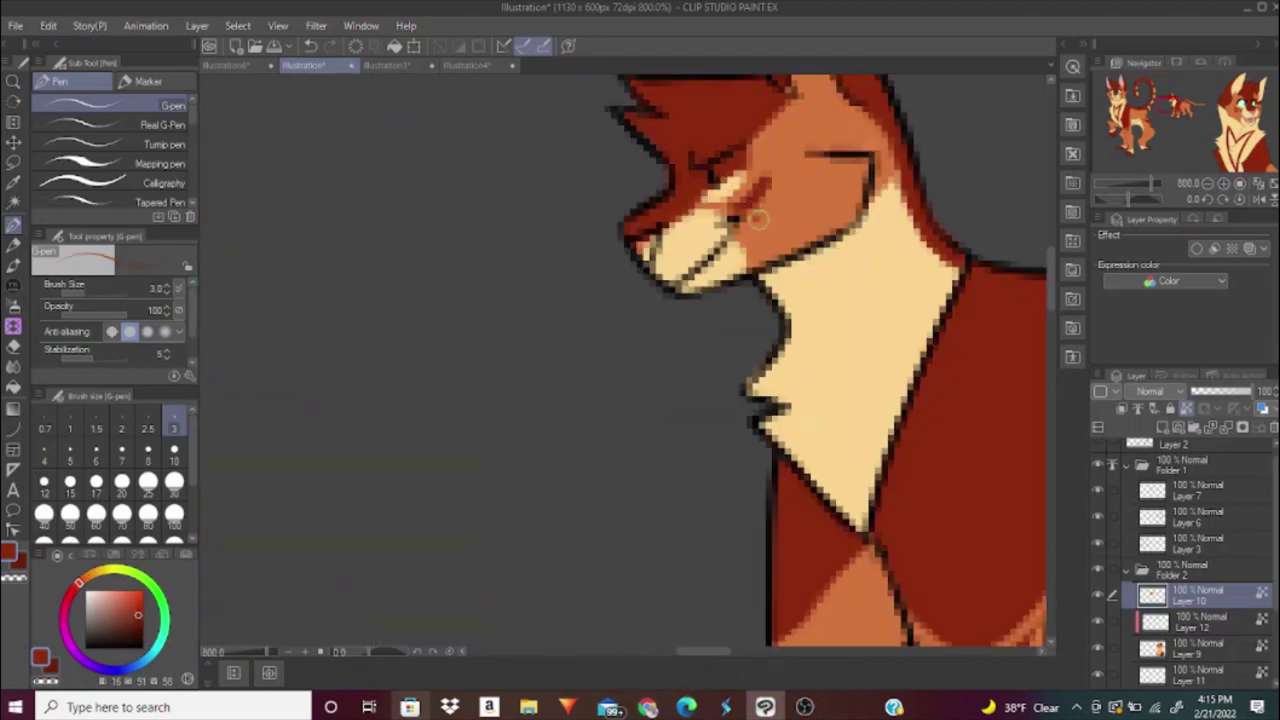
scroll(627, 365, down, 5)
scroll(640, 340, up, 4)
Paint the small cat's underbelly and a pointed patch on its far hind leg cream.
right_click(640, 345)
scroll(640, 345, down, 2)
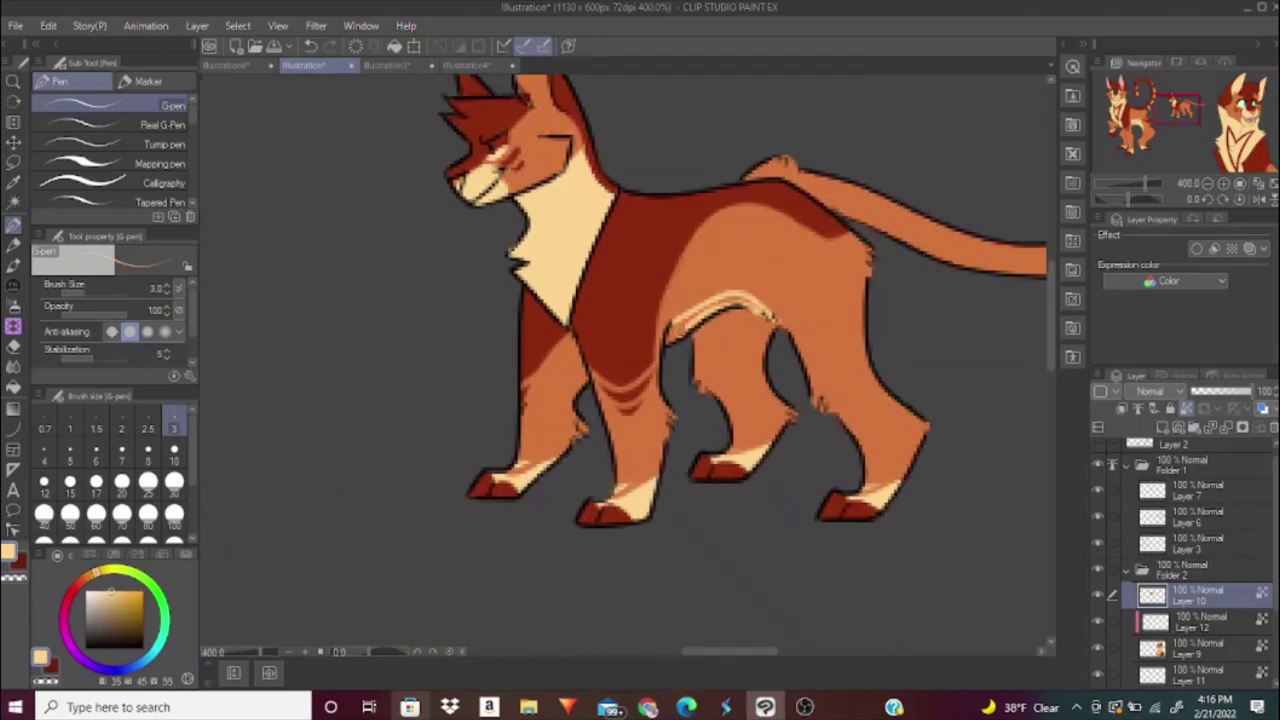
click(1172, 108)
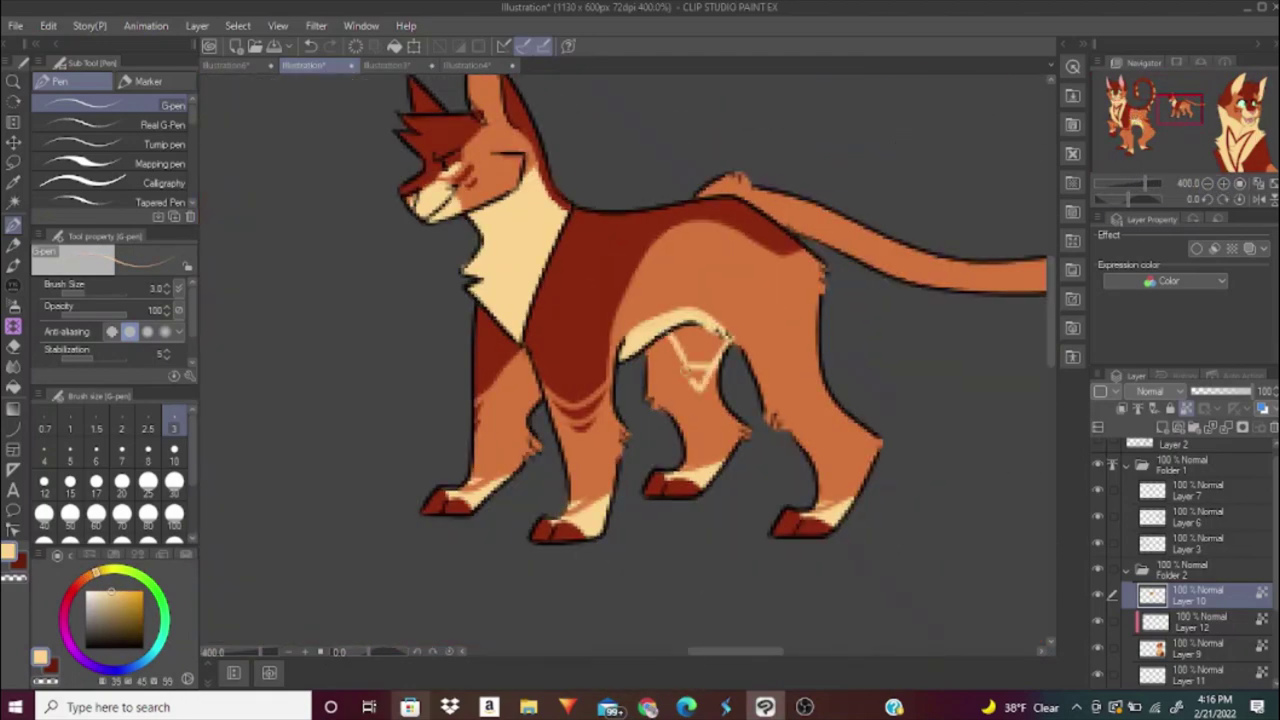
drag(672, 336, 702, 372)
Colour the small cat's tail dark red with cream and orange bands along its underside.
scroll(806, 234, right, 5)
mouse_move(806, 234)
mouse_down()
mouse_move(527, 229)
mouse_move(787, 231)
mouse_up()
right_click(440, 176)
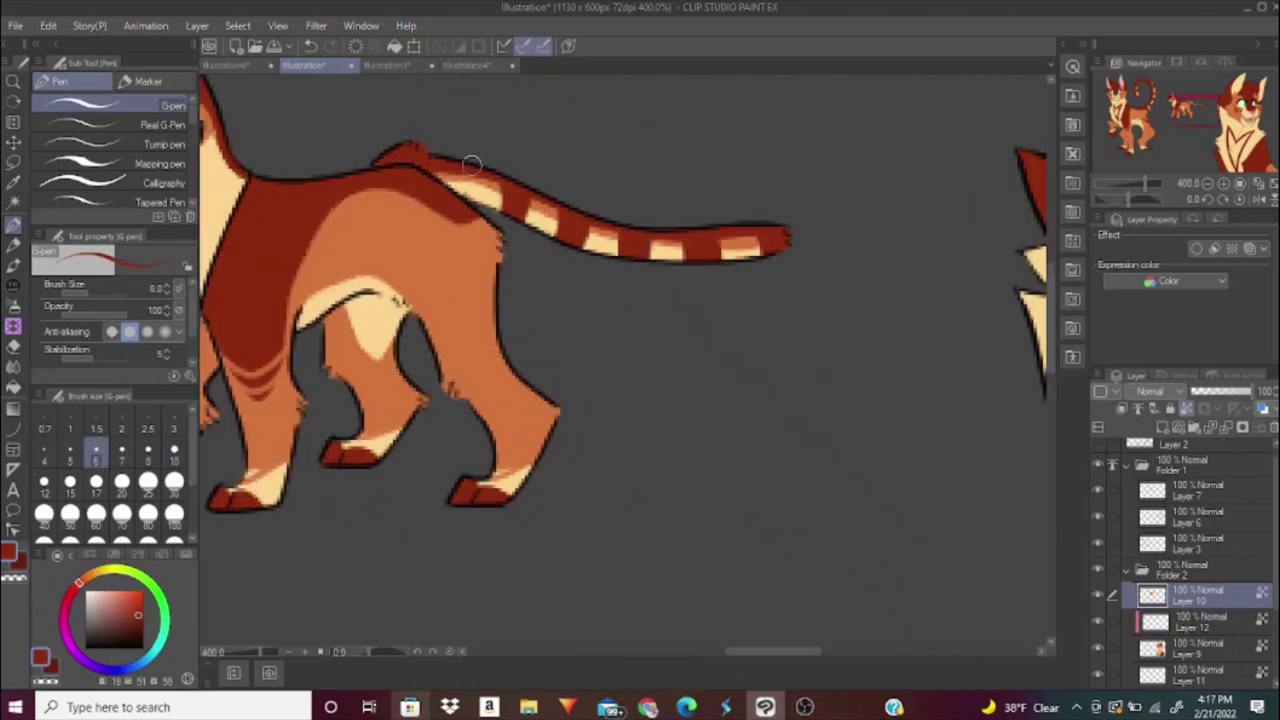
scroll(471, 165, down, 5)
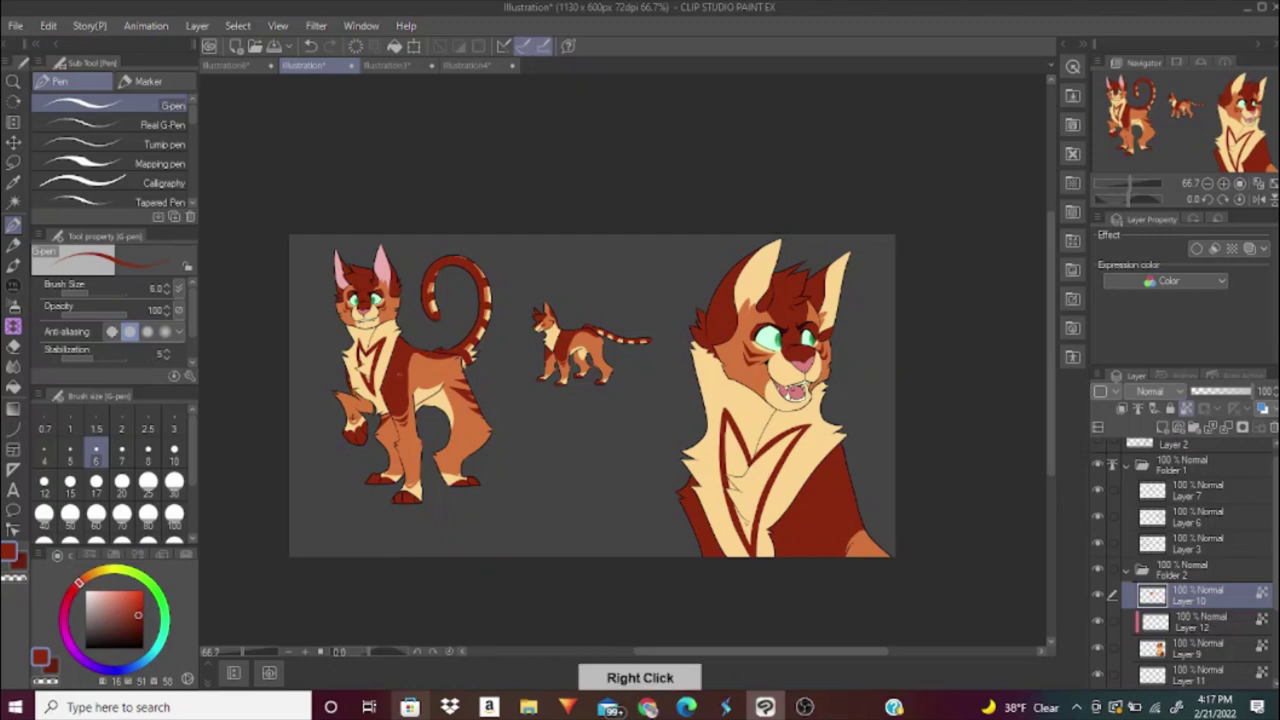
Draw a thin dark red pointed marking on the small cat's cream chest and trim it with cream at size 3.
scroll(534, 340, up, 5)
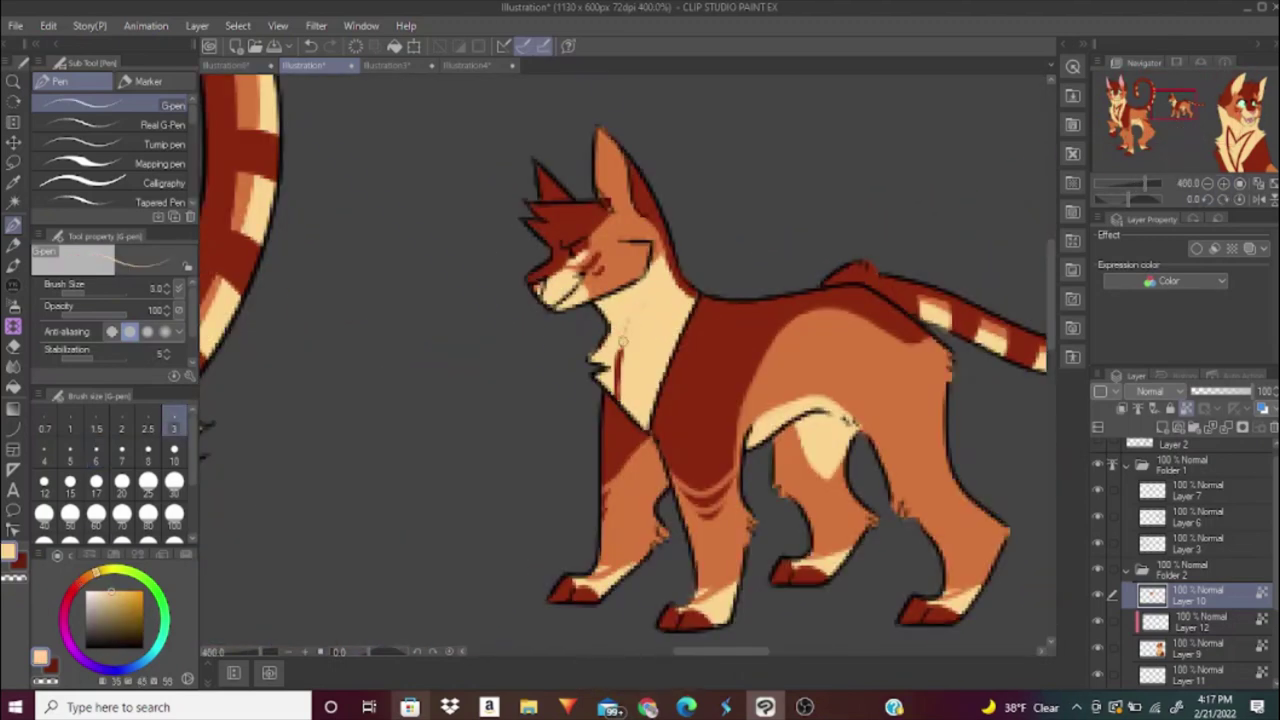
drag(626, 314, 612, 394)
scroll(612, 394, down, 5)
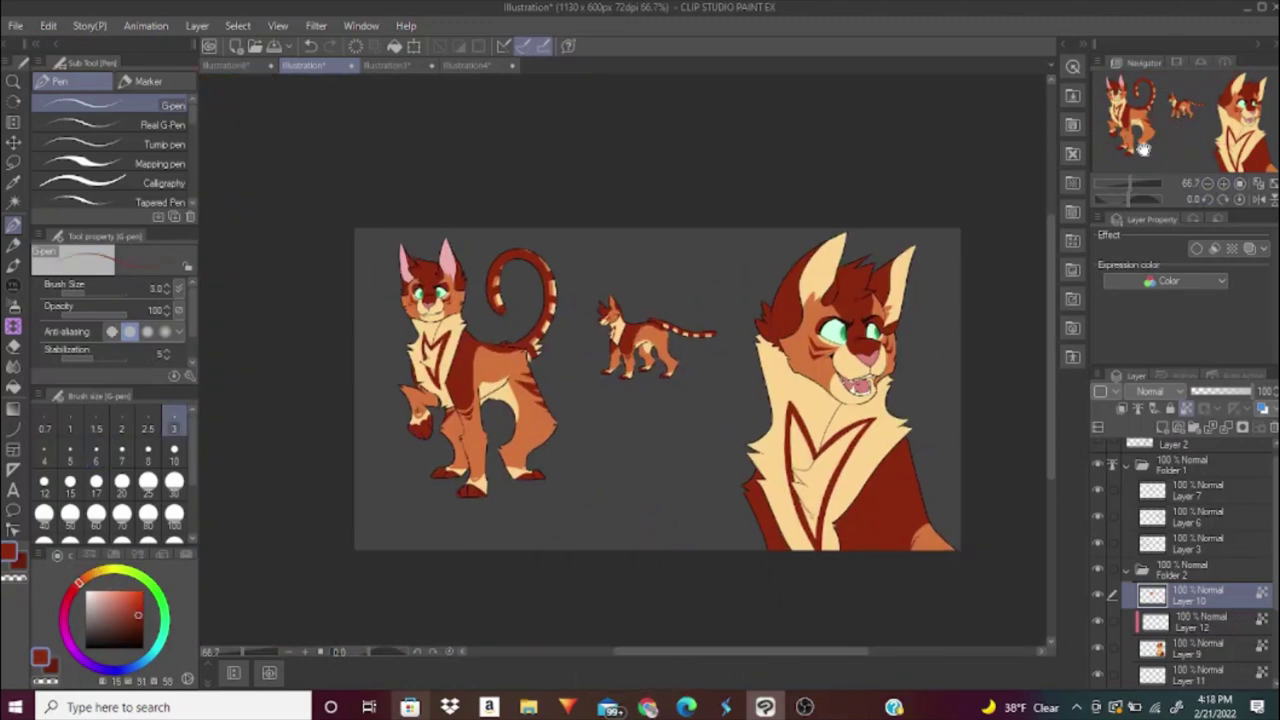
Fill the small cat's inner ear with cream and tidy its edges with dark red.
right_click(800, 500)
scroll(848, 220, up, 6)
drag(705, 250, 720, 360)
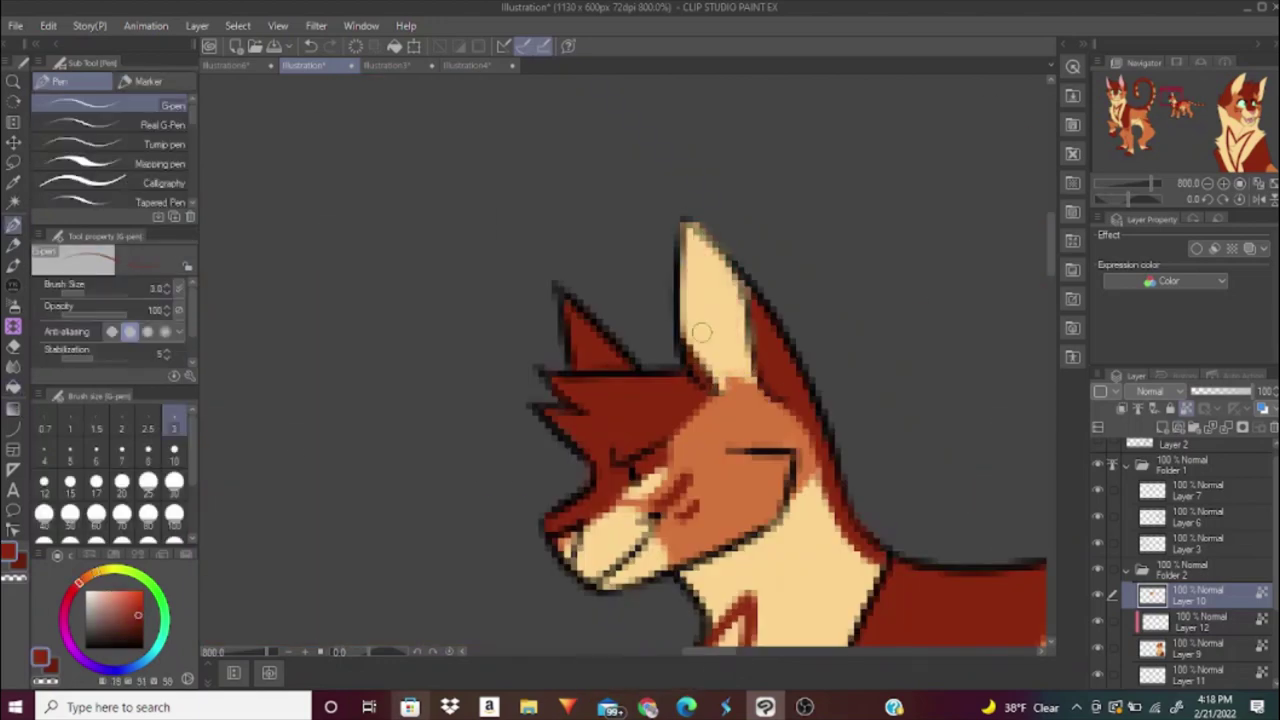
scroll(720, 360, down, 5)
scroll(550, 287, up, 4)
scroll(550, 287, down, 5)
Recolour the standing cat's inner ears cream on Layer 8 and touch up the orange fur tuft at the ear base.
scroll(500, 350, up, 5)
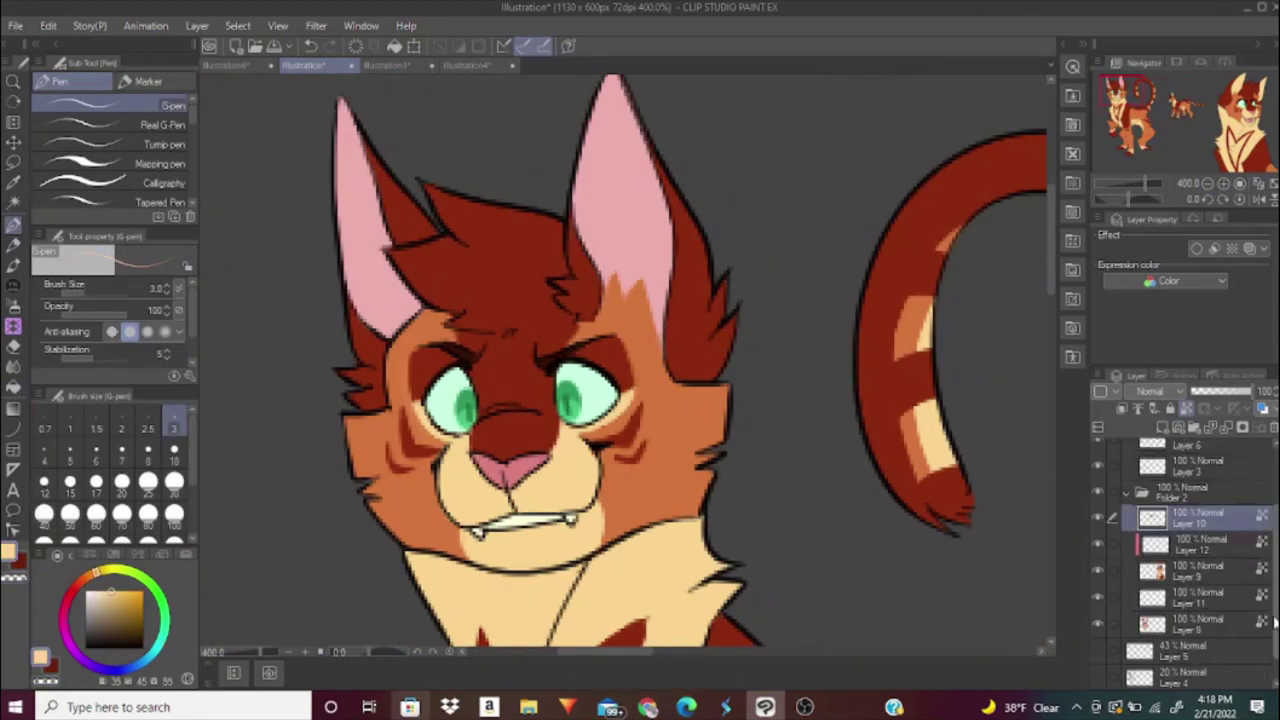
click(620, 200)
click(375, 220)
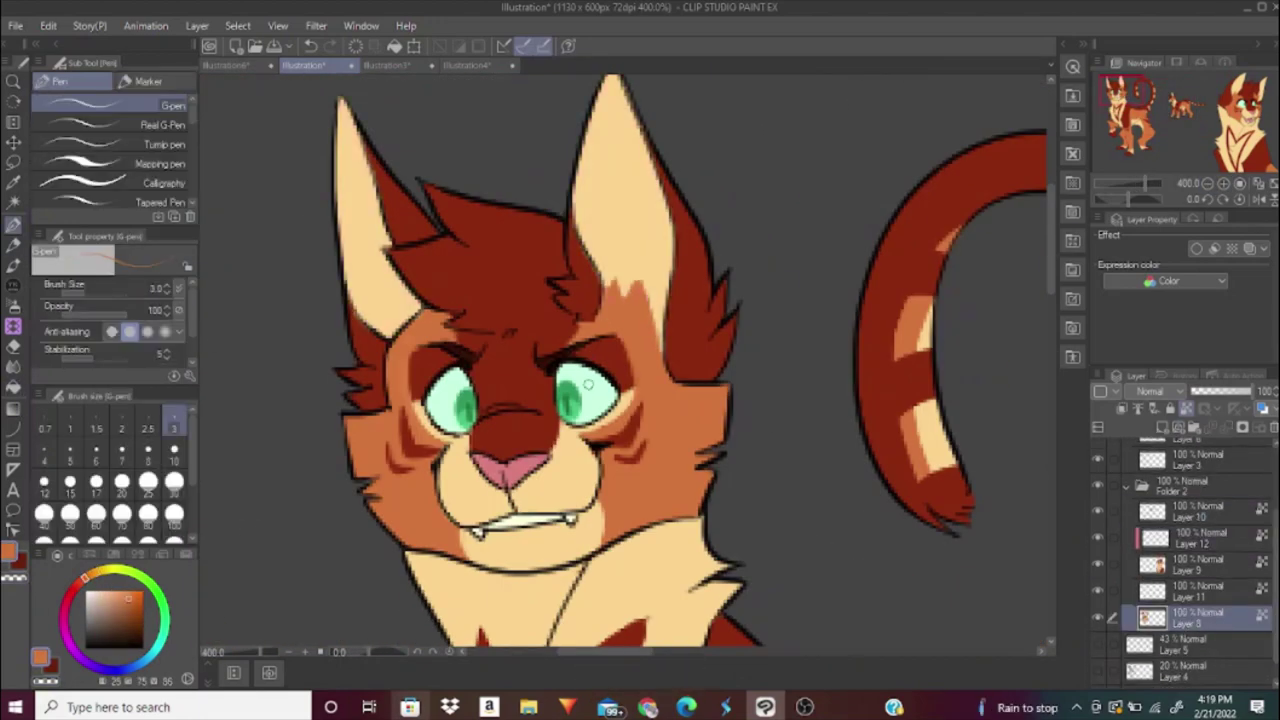
right_click(586, 346)
right_click(656, 158)
drag(612, 61, 612, 136)
right_click(612, 136)
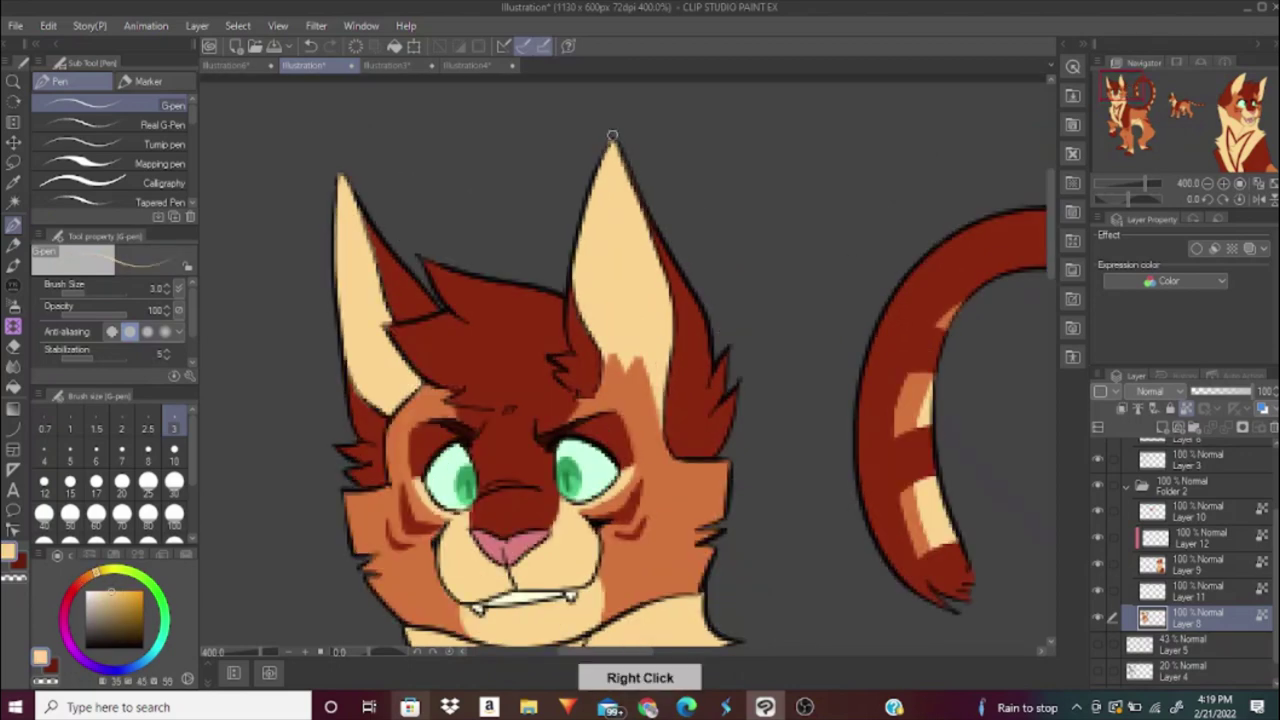
right_click(368, 222)
right_click(390, 311)
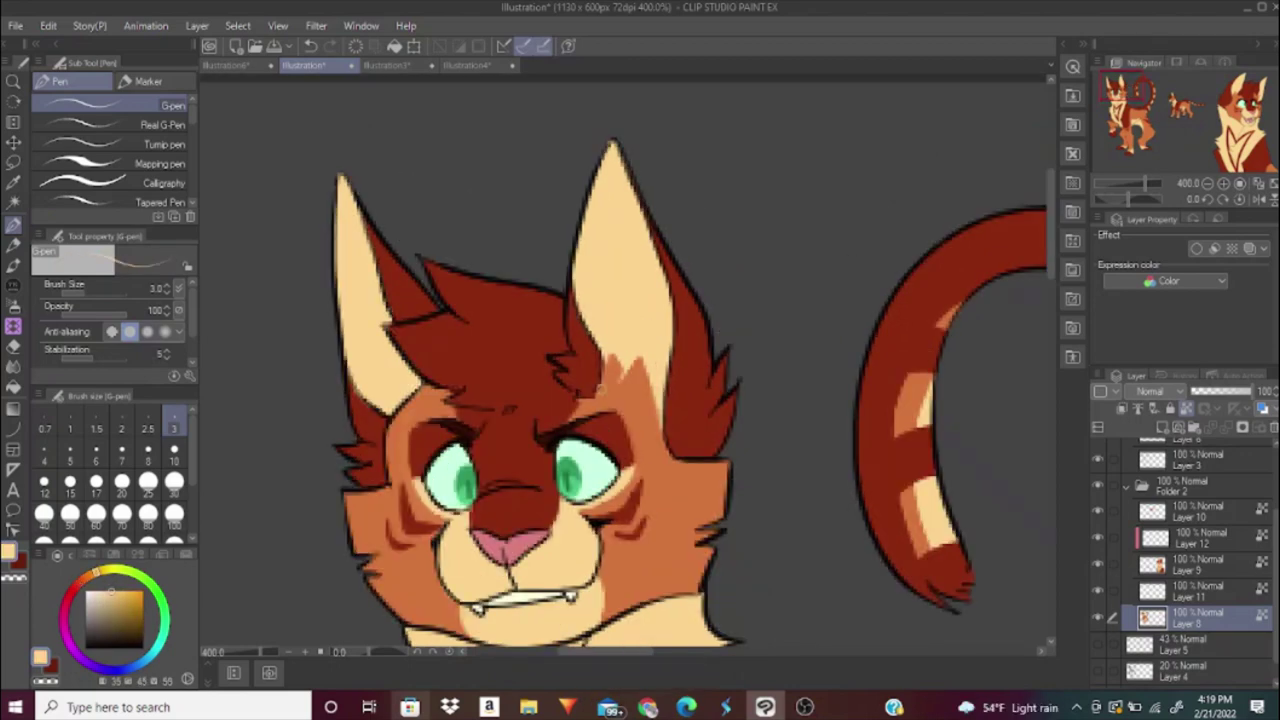
scroll(600, 350, down, 6)
Group the small cat's line art and colour layers, Layer 7 and Layer 10, in a new folder inside Folder 2.
drag(1205, 155, 1180, 145)
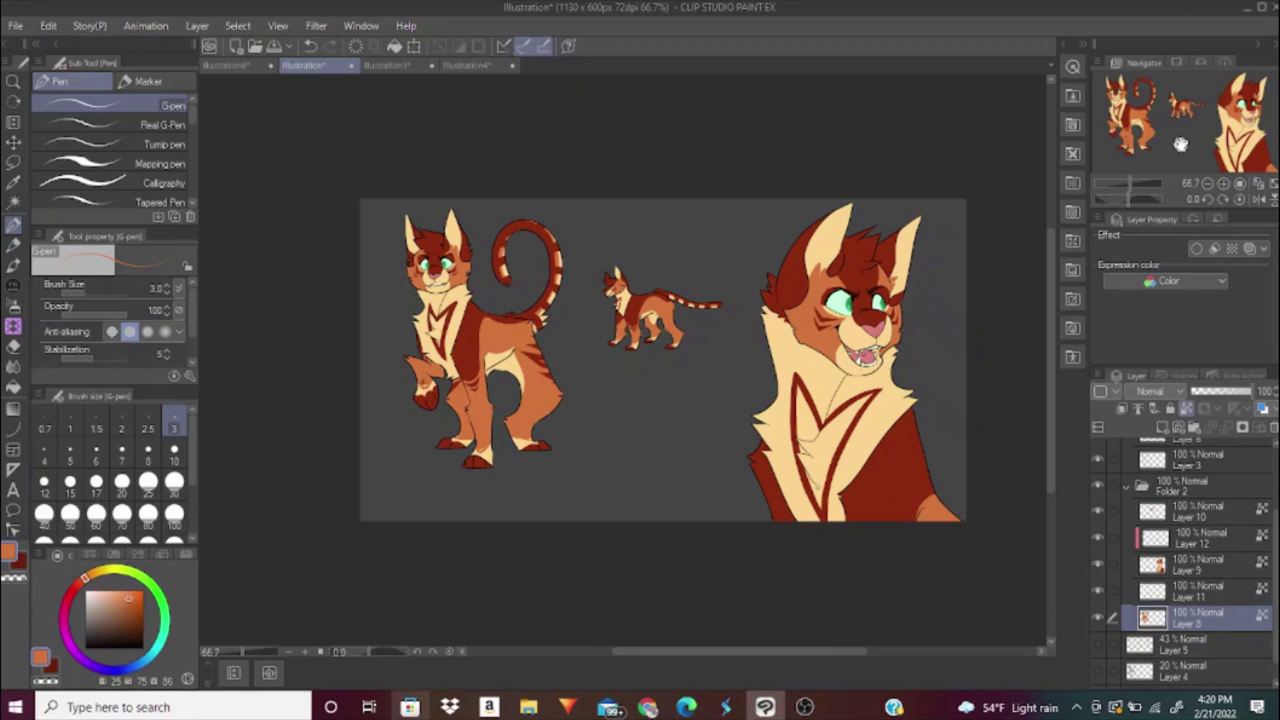
click(1257, 540)
key(ctrl+g)
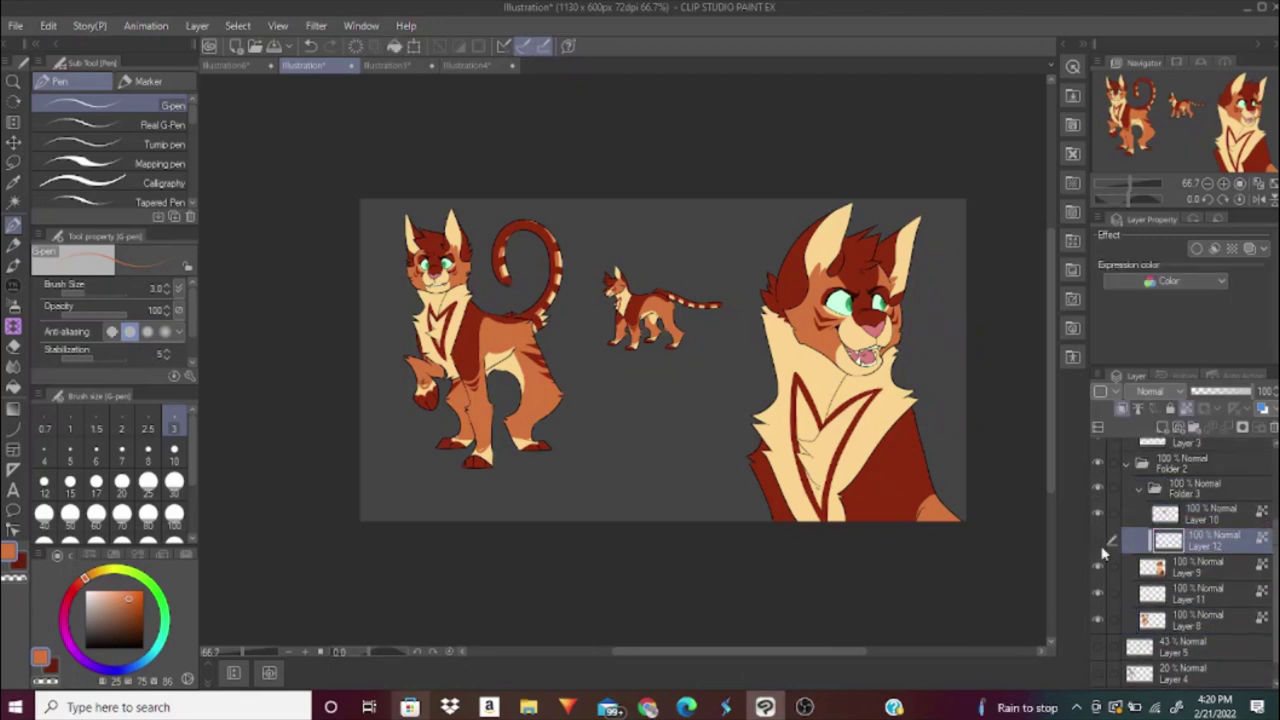
scroll(1150, 560, up, 2)
click(1183, 552)
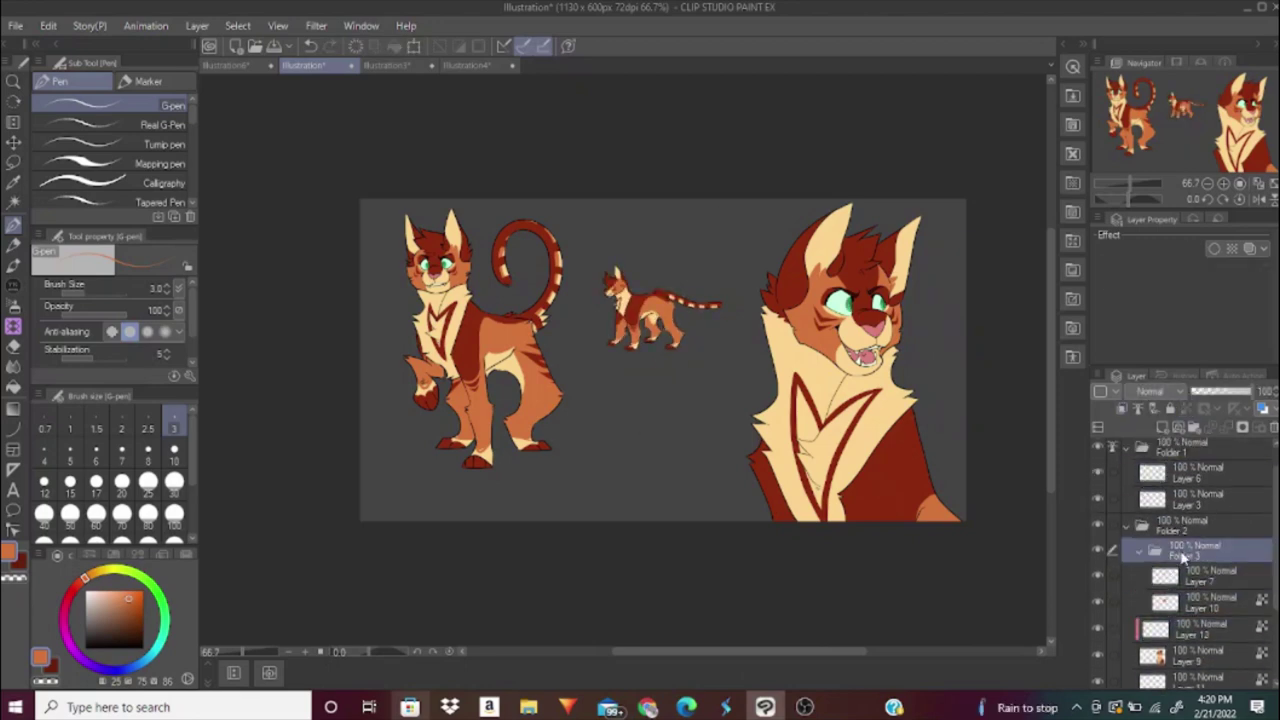
click(1141, 551)
Lock transparent pixels on the line-art layers and recolour the cats' outlines in dark shades on Layer 3 and Layer 7.
key(m)
key(ctrl+plus)
key(ctrl+plus)
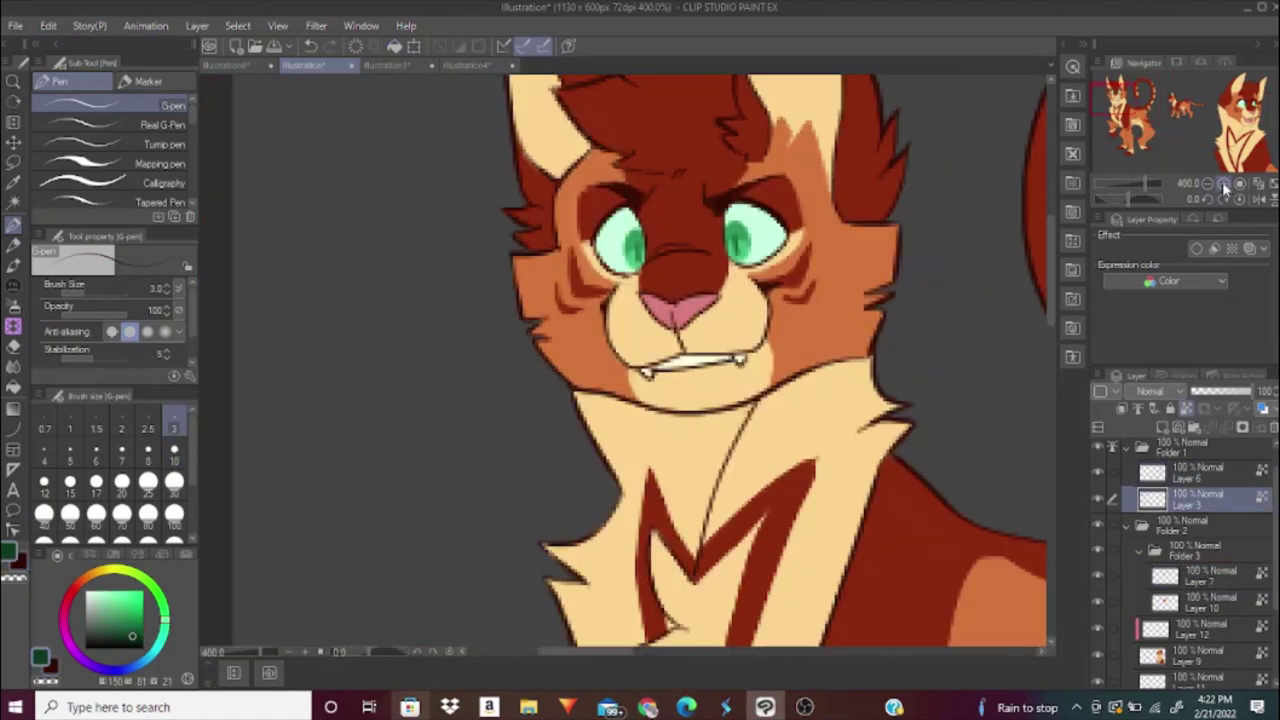
key(ctrl+0)
click(1190, 575)
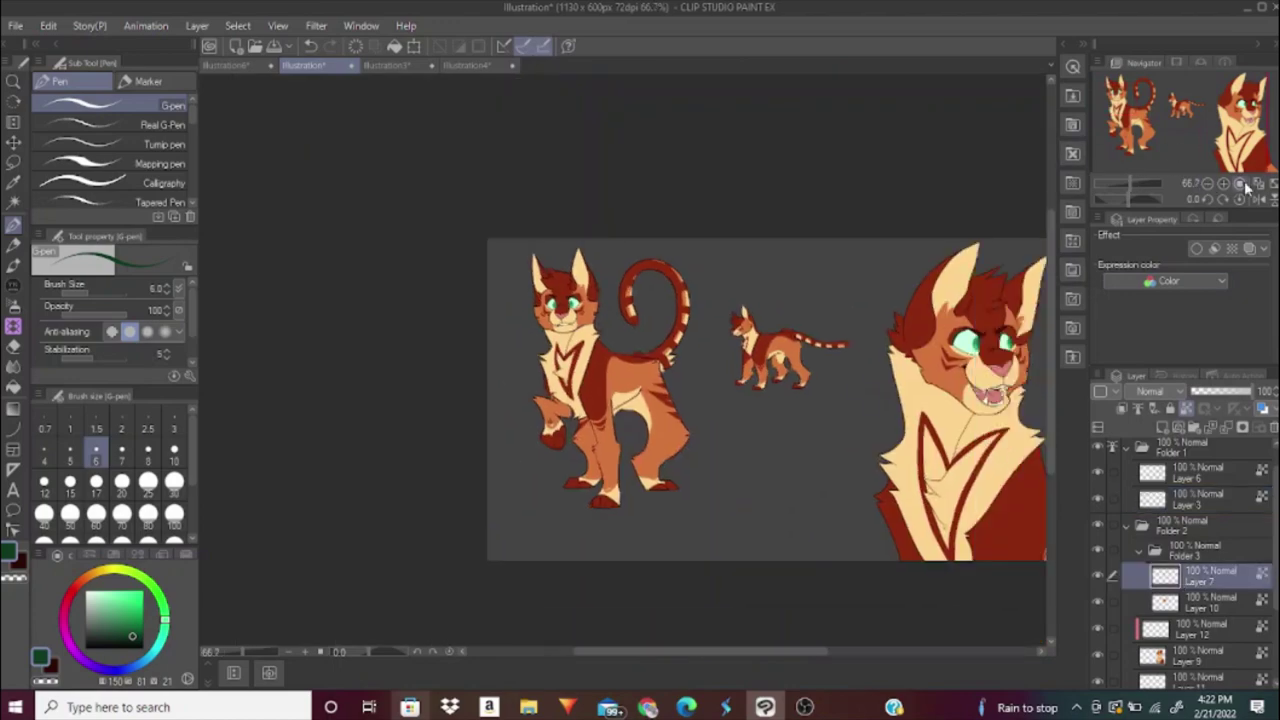
scroll(857, 189, up, 5)
key(ctrl+0)
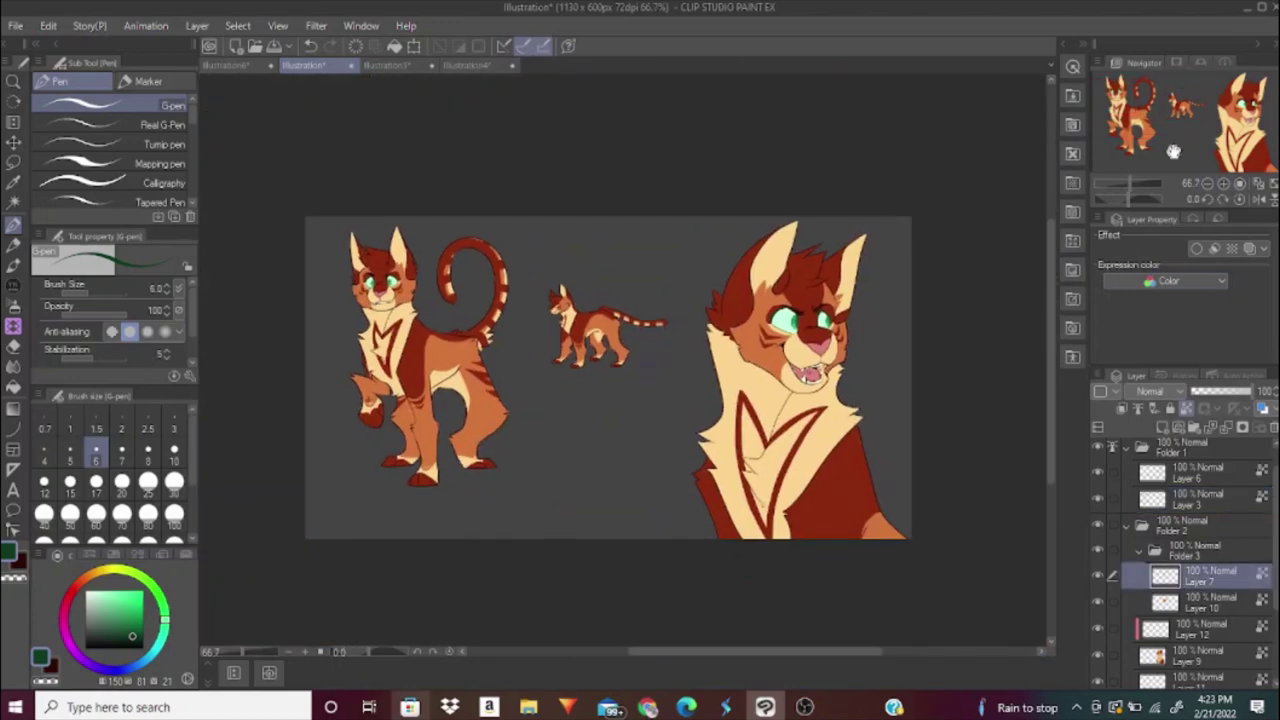
Duplicate Folder 3 and place the horizontally flipped copy of the small cat below the original.
click(1152, 545)
key(m)
mouse_move(560, 262)
mouse_down()
mouse_move(686, 314)
mouse_move(545, 270)
mouse_move(586, 430)
mouse_up()
click(48, 25)
click(356, 519)
key(ctrl+alt+0)
key(Return)
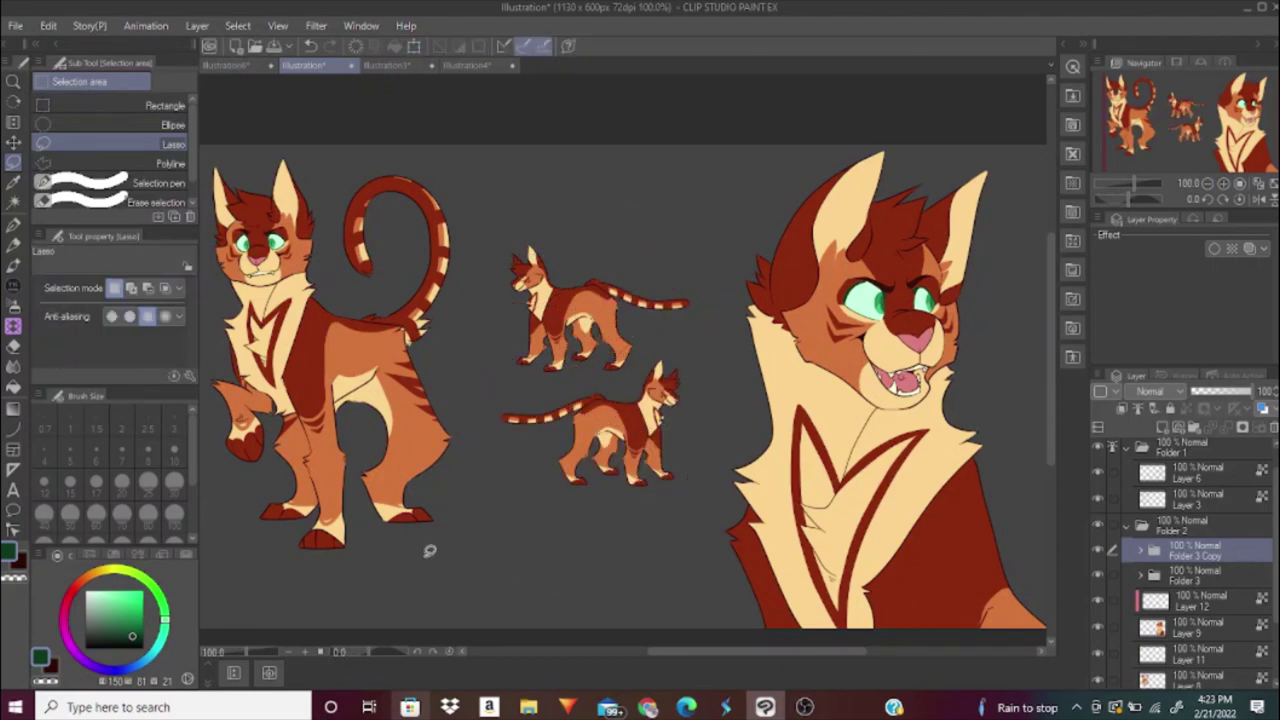
Show the Layer 5 title sketch and try inking the title's P on a new top layer with the RAZOU lineater pen at size 2.
click(1127, 525)
click(1121, 409)
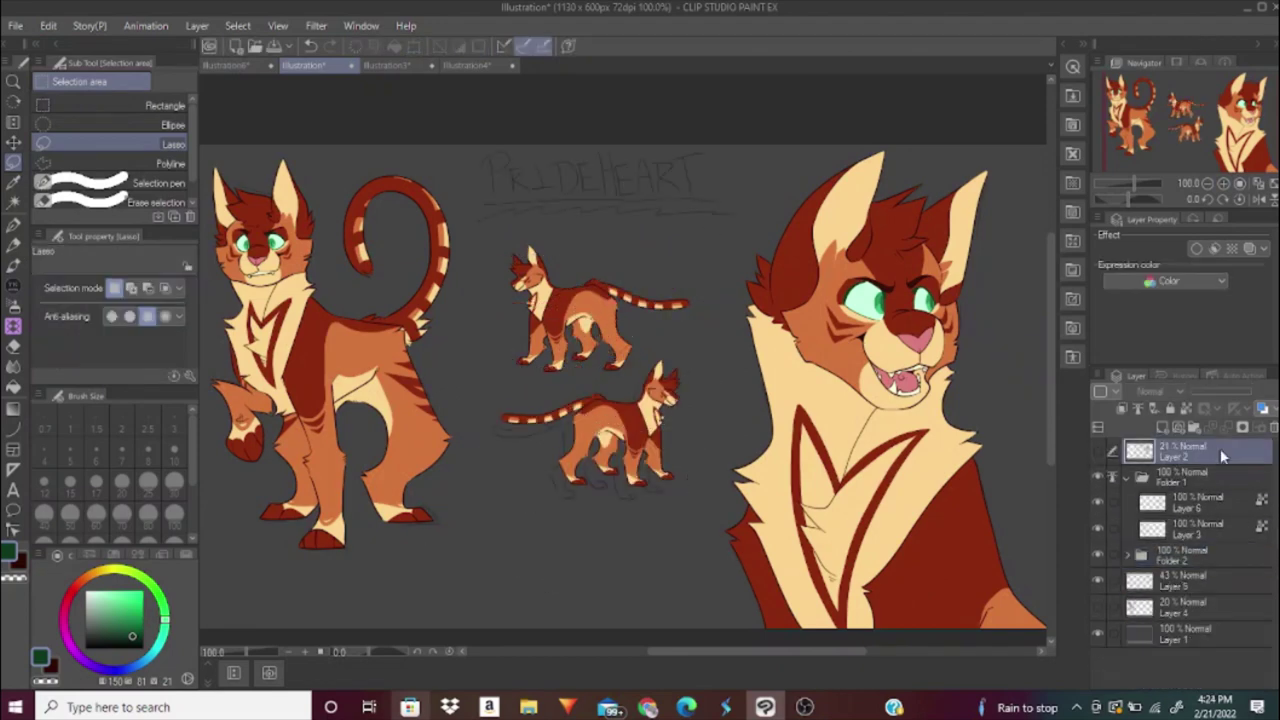
key(p)
scroll(543, 285, up, 3)
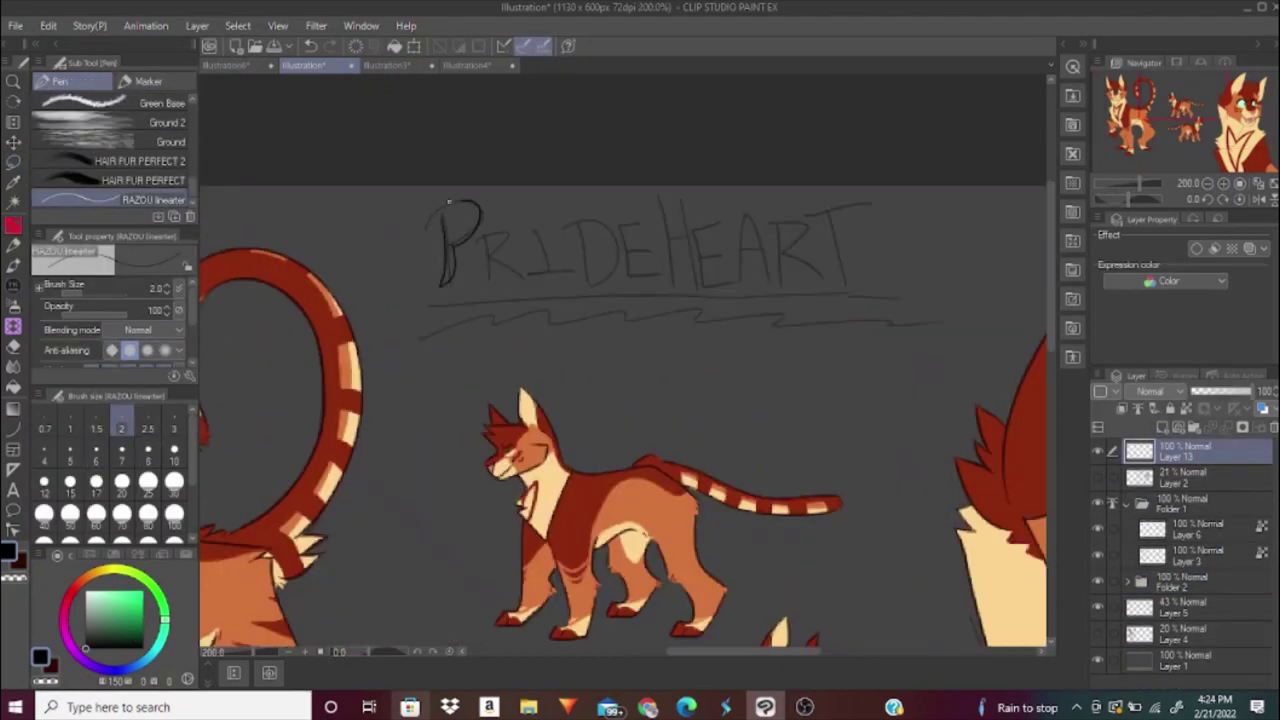
Add the text PRIDEHEART in dark red over the title sketch and try the Gabriola font.
click(16, 489)
click(444, 268)
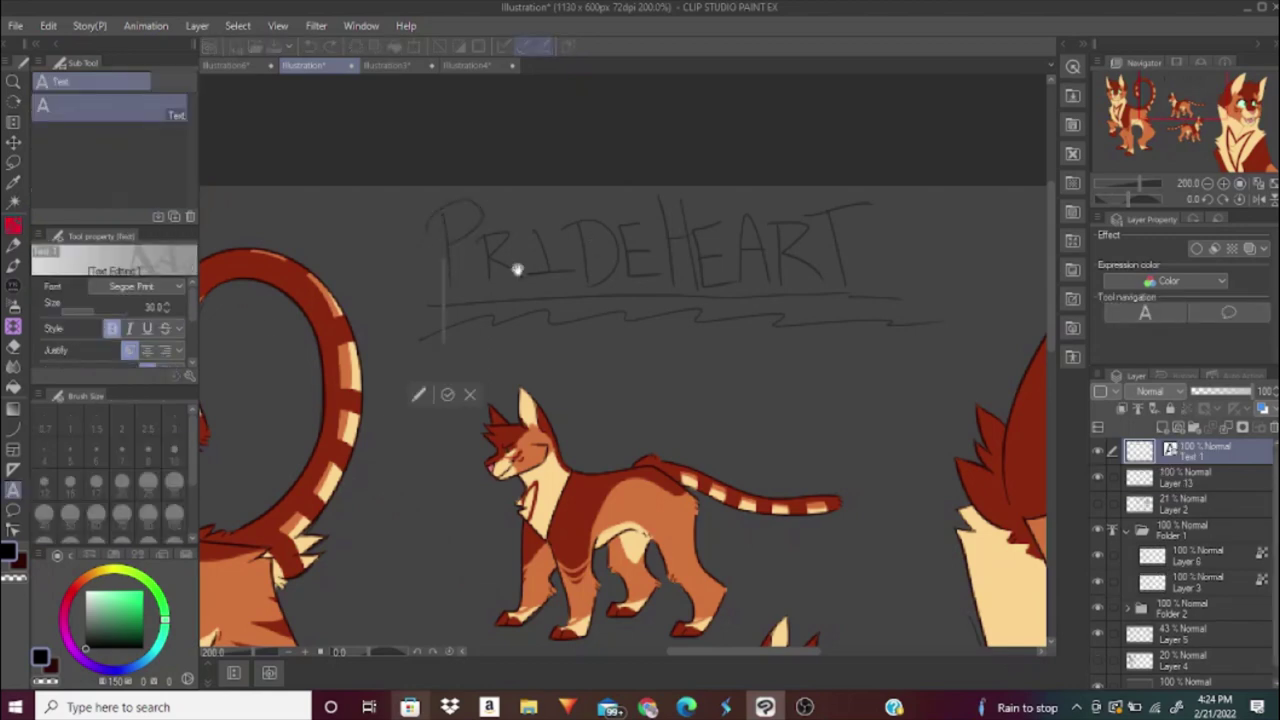
click(150, 286)
scroll(180, 370, up, 10)
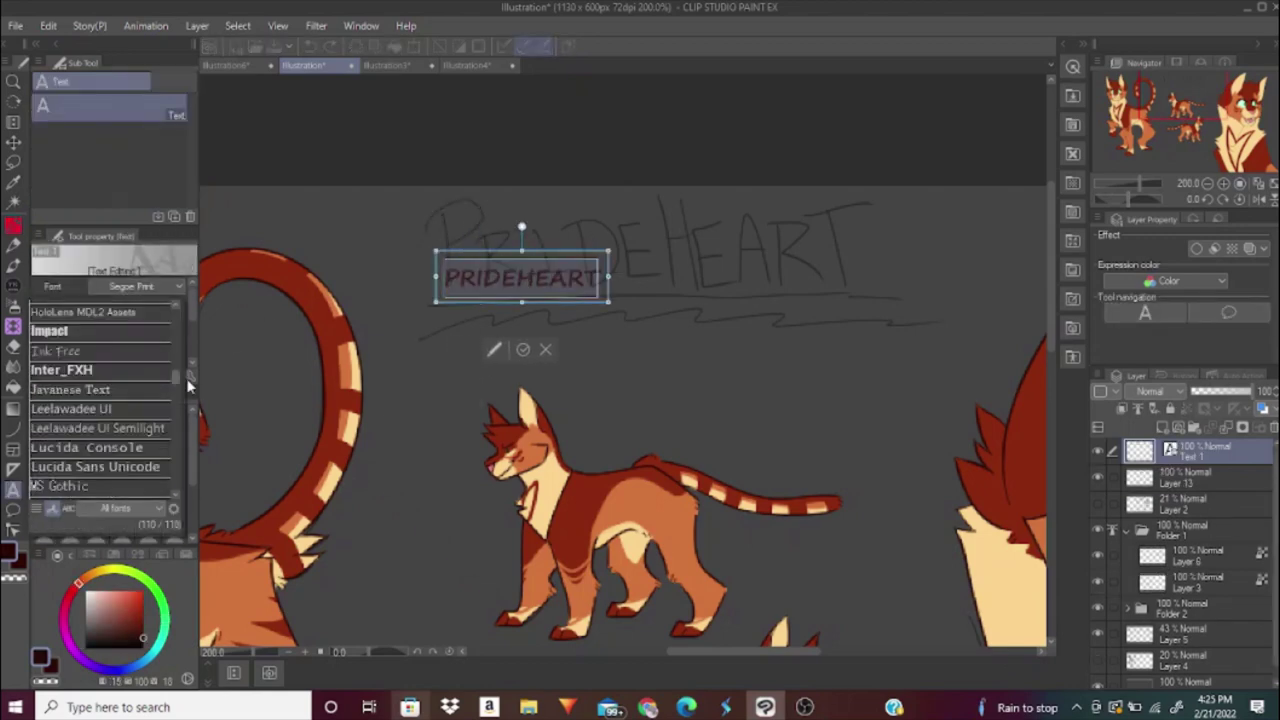
scroll(183, 355, down, 5)
click(47, 490)
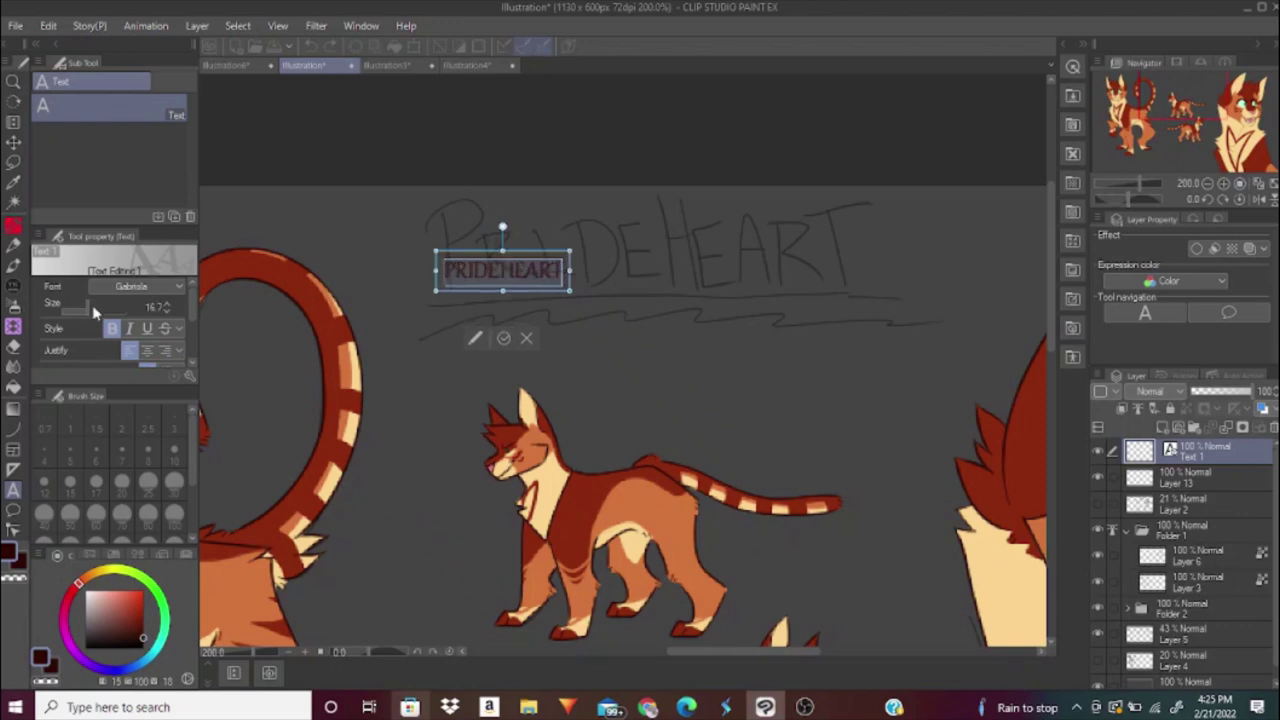
Try the Ink Free, MV Boli and Consolas fonts on an enlarged PRIDEHEART title.
click(150, 286)
scroll(132, 413, down, 2)
click(132, 408)
click(150, 286)
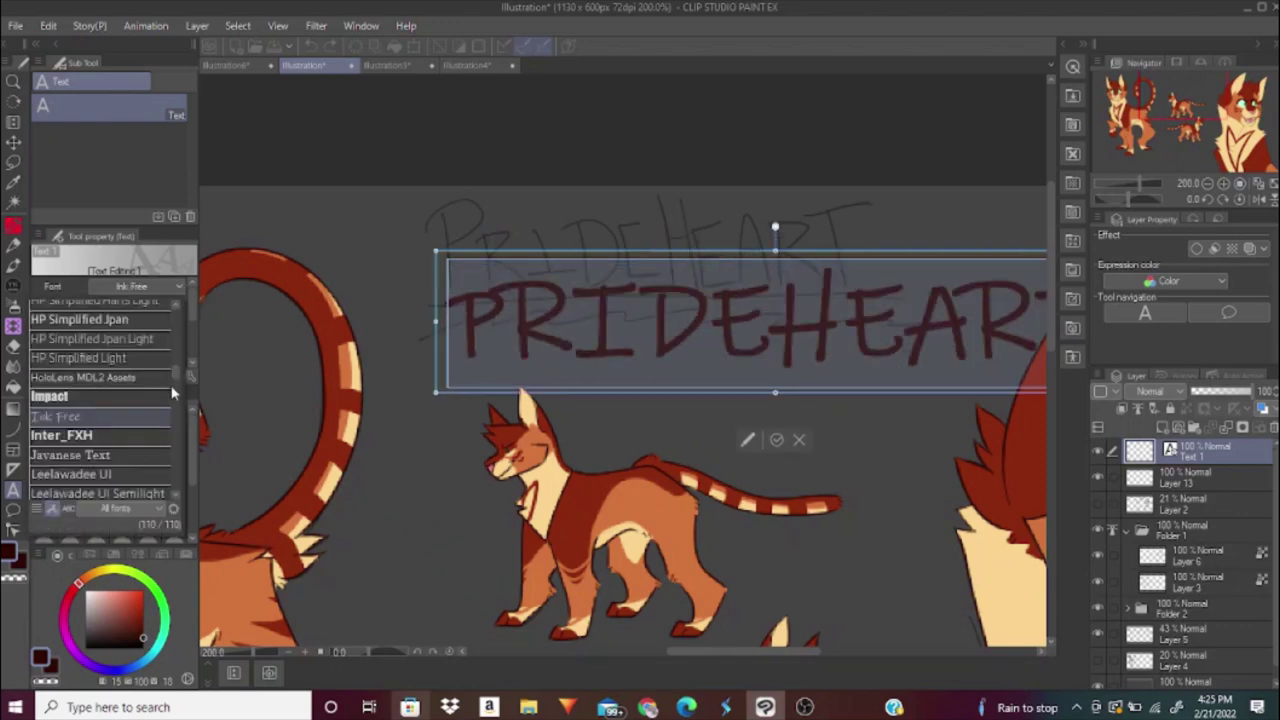
scroll(178, 408, down, 3)
scroll(178, 408, up, 15)
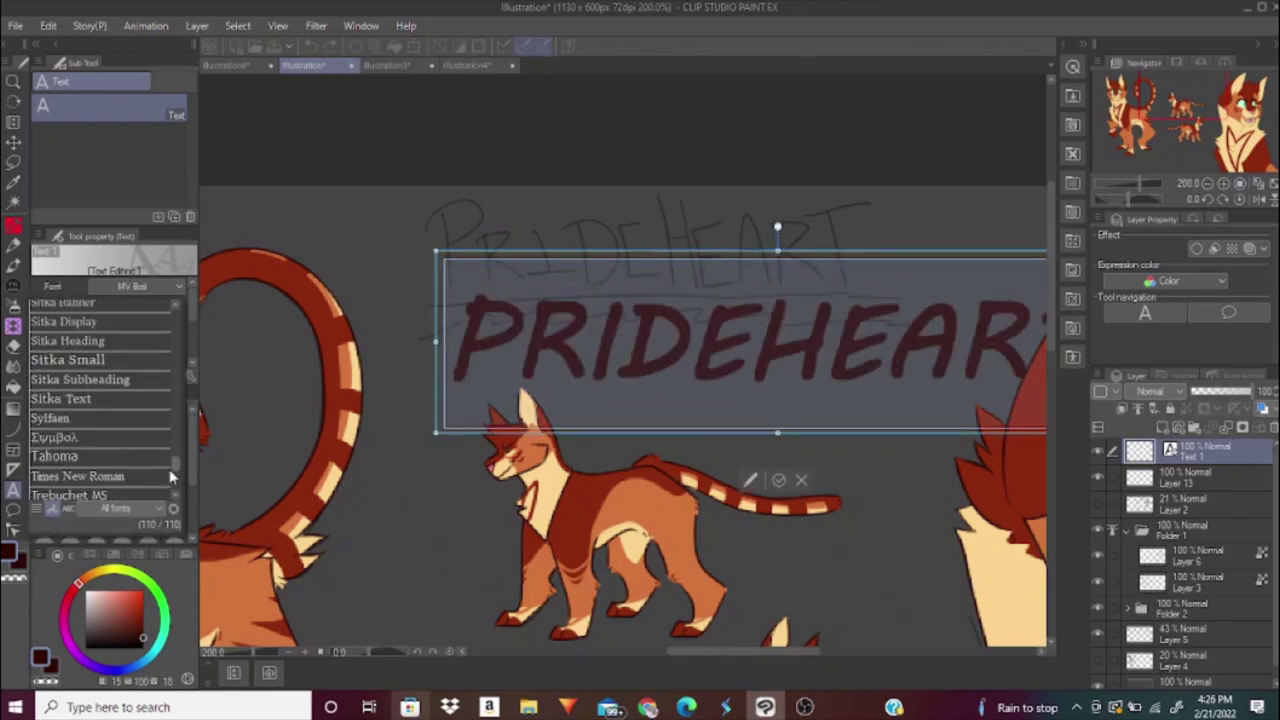
click(158, 283)
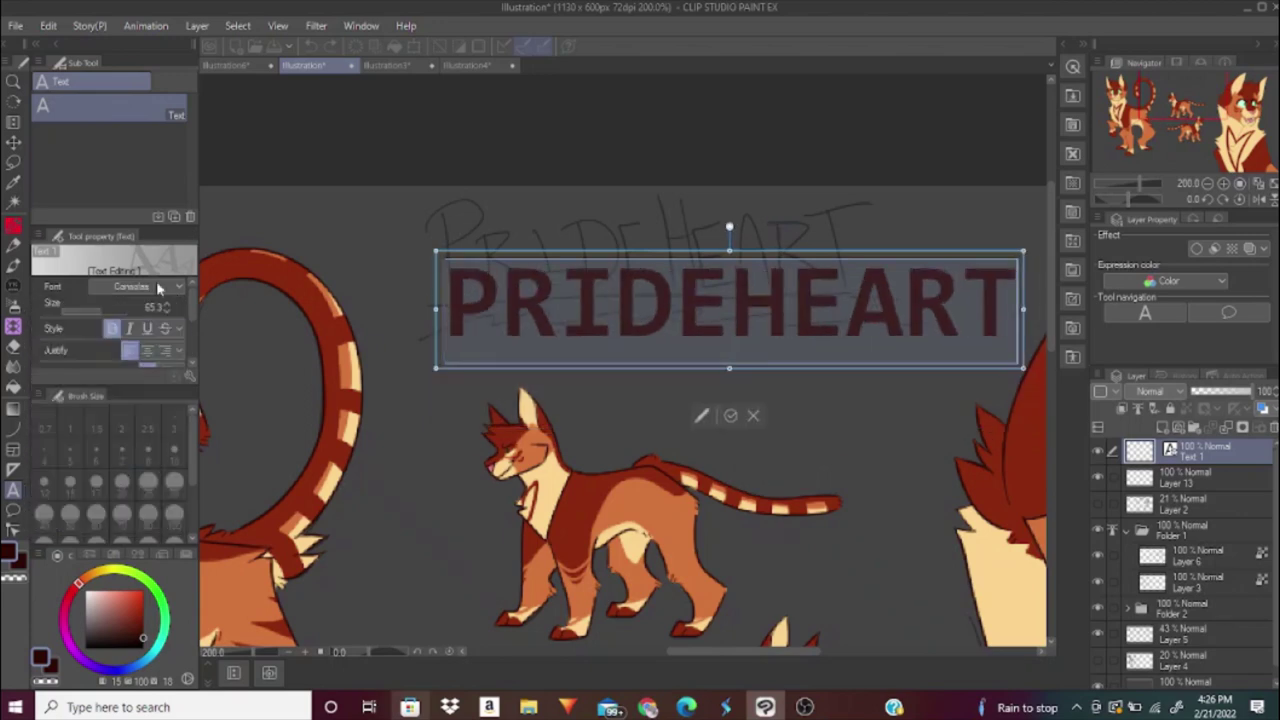
click(158, 283)
click(172, 287)
click(172, 287)
scroll(178, 408, up, 5)
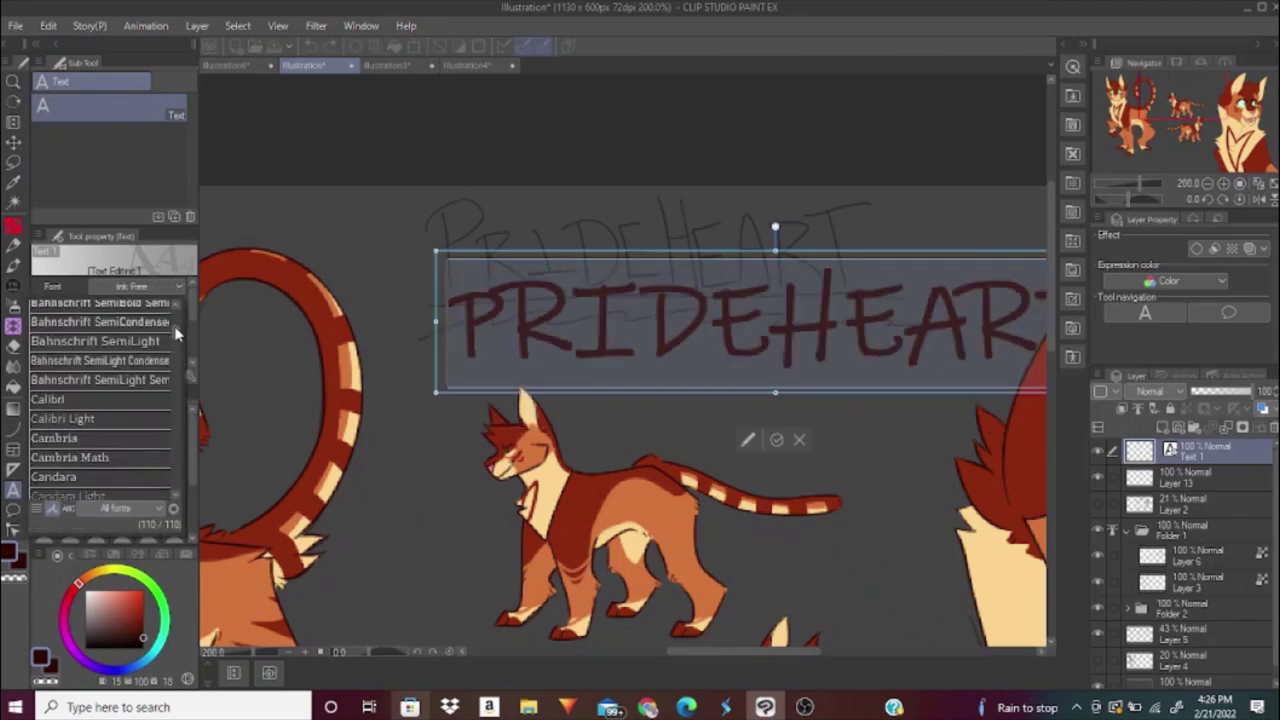
Set the PRIDEHEART title in the MV Boli font at size 55 and position it over the title sketch.
scroll(178, 408, down, 5)
click(143, 443)
key(ctrl+z)
key(ctrl+z)
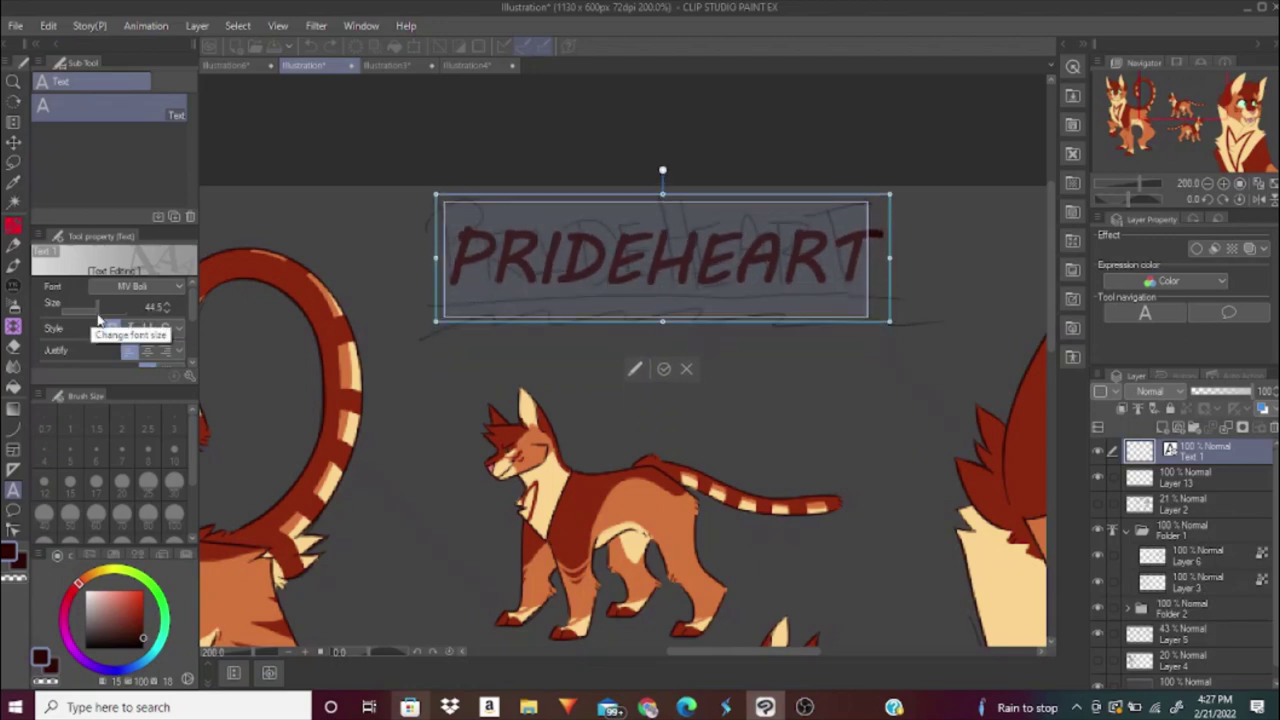
drag(95, 308, 110, 310)
drag(749, 199, 714, 178)
key(Escape)
scroll(705, 145, down, 4)
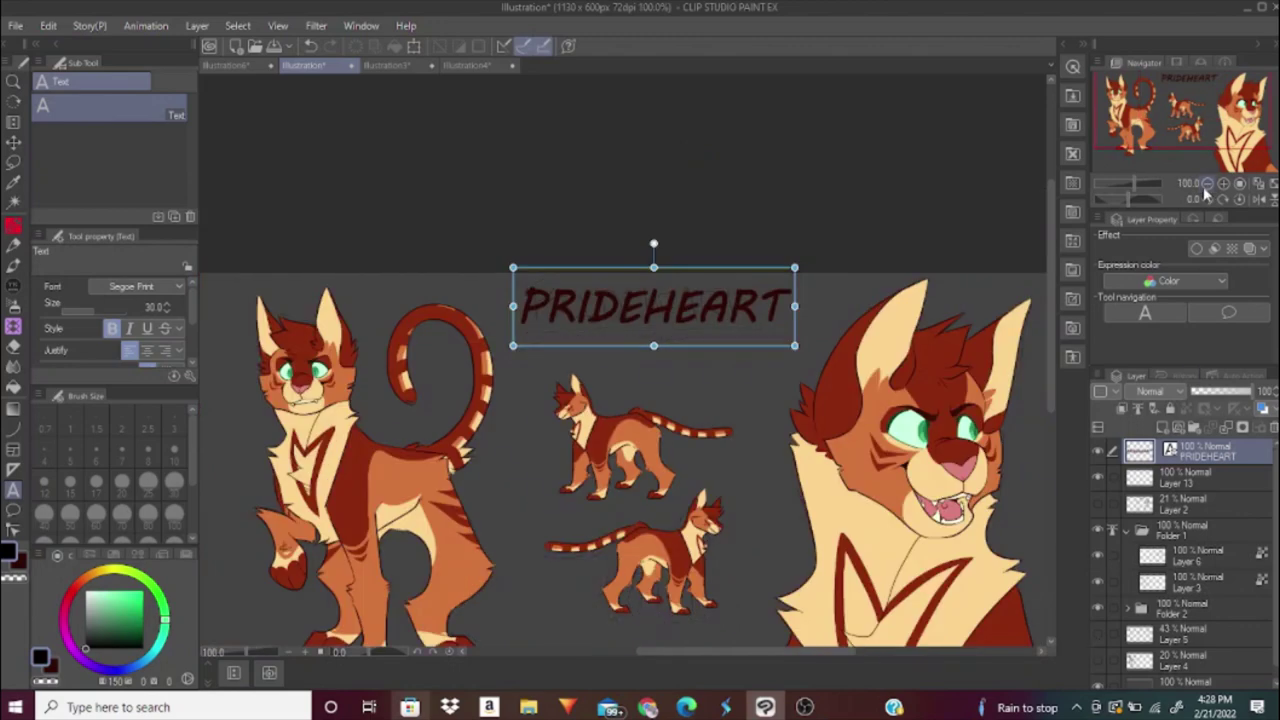
scroll(620, 360, up, 3)
click(620, 360)
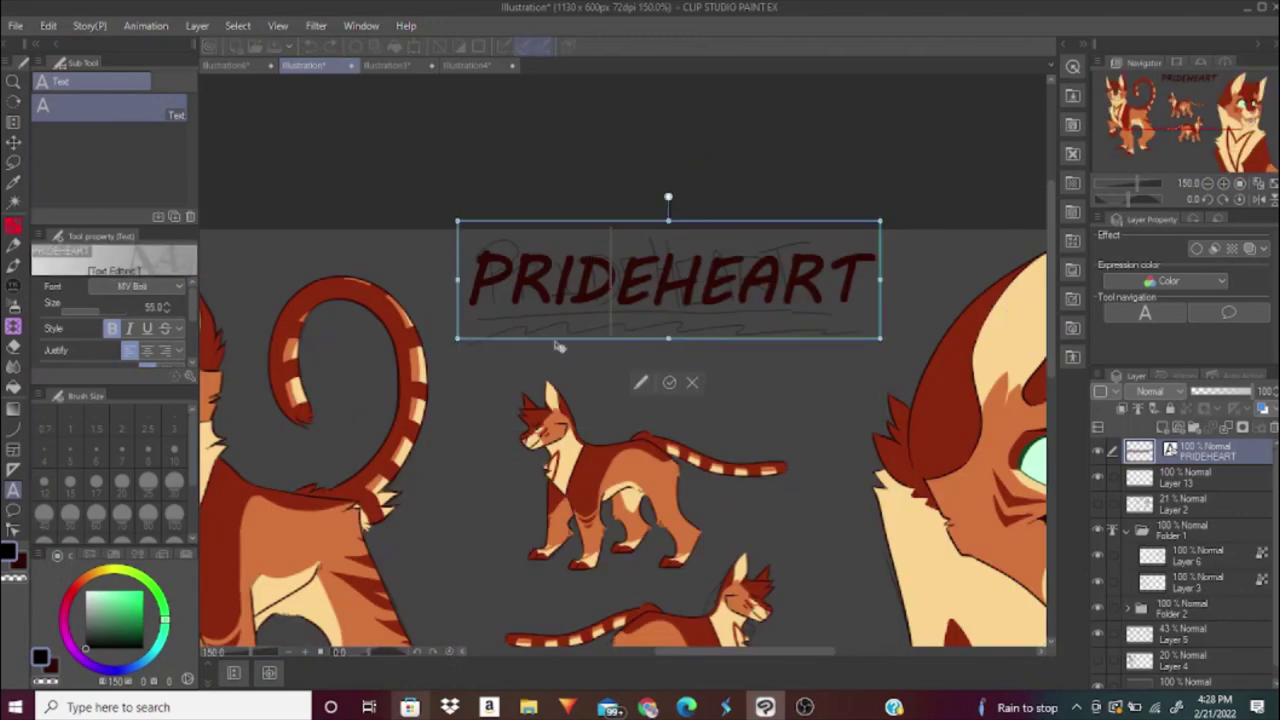
click(534, 369)
drag(689, 230, 685, 252)
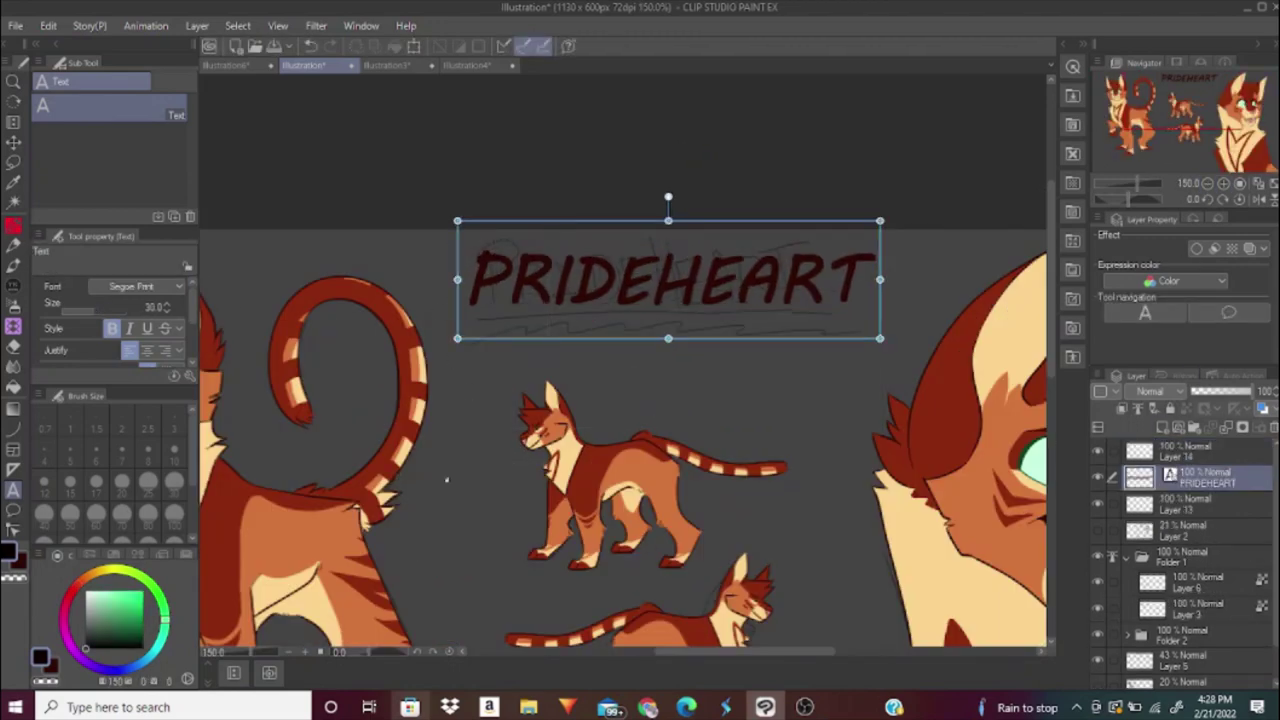
Add the line COCKY · CONFIDENT · BOYISH · HIGHKEY STUPID beneath the title in MV Boli at size 14.1.
click(440, 500)
click(150, 286)
scroll(166, 399, up, 3)
scroll(177, 441, down, 3)
scroll(177, 441, down, 3)
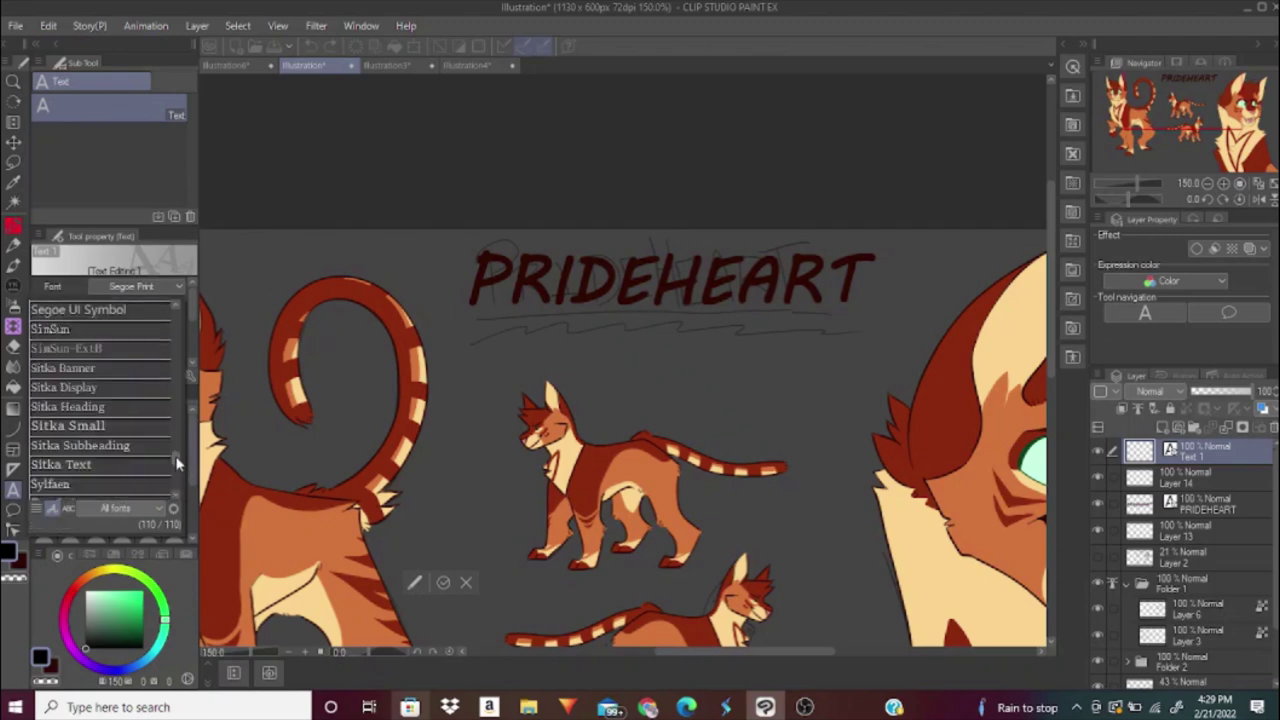
scroll(177, 441, up, 5)
click(150, 417)
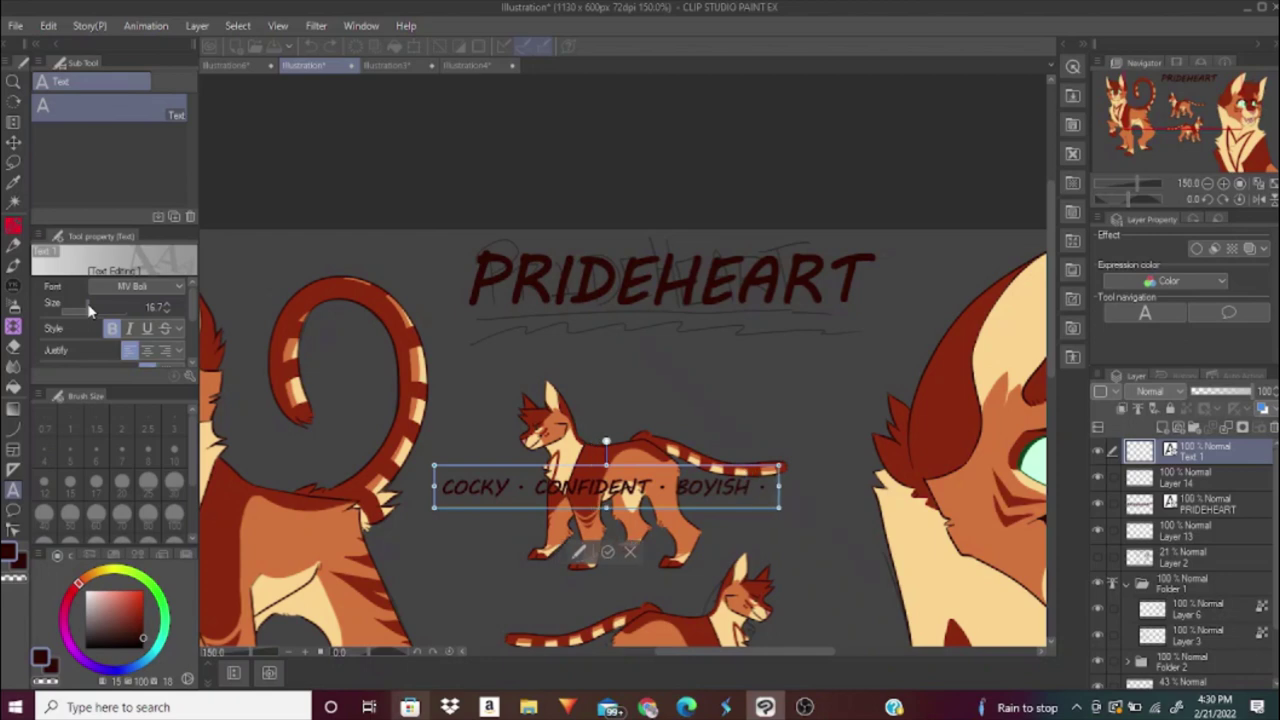
text(KEY STUPID)
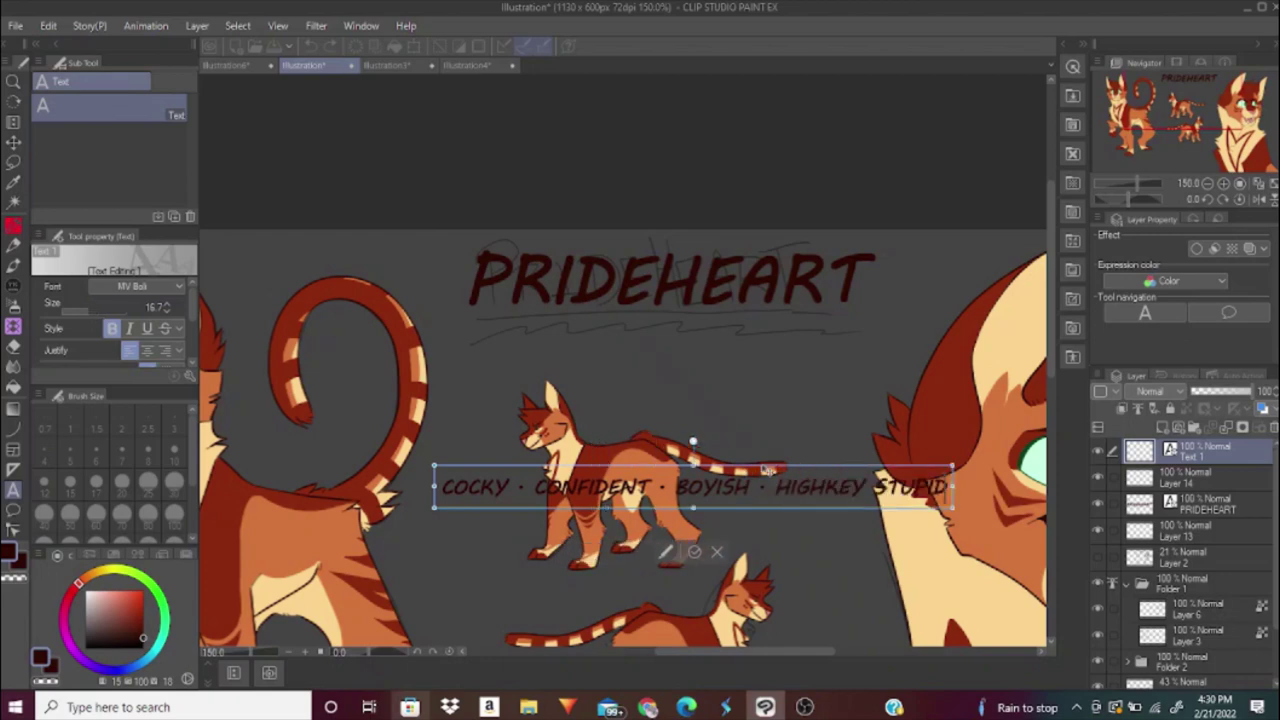
drag(620, 487, 596, 337)
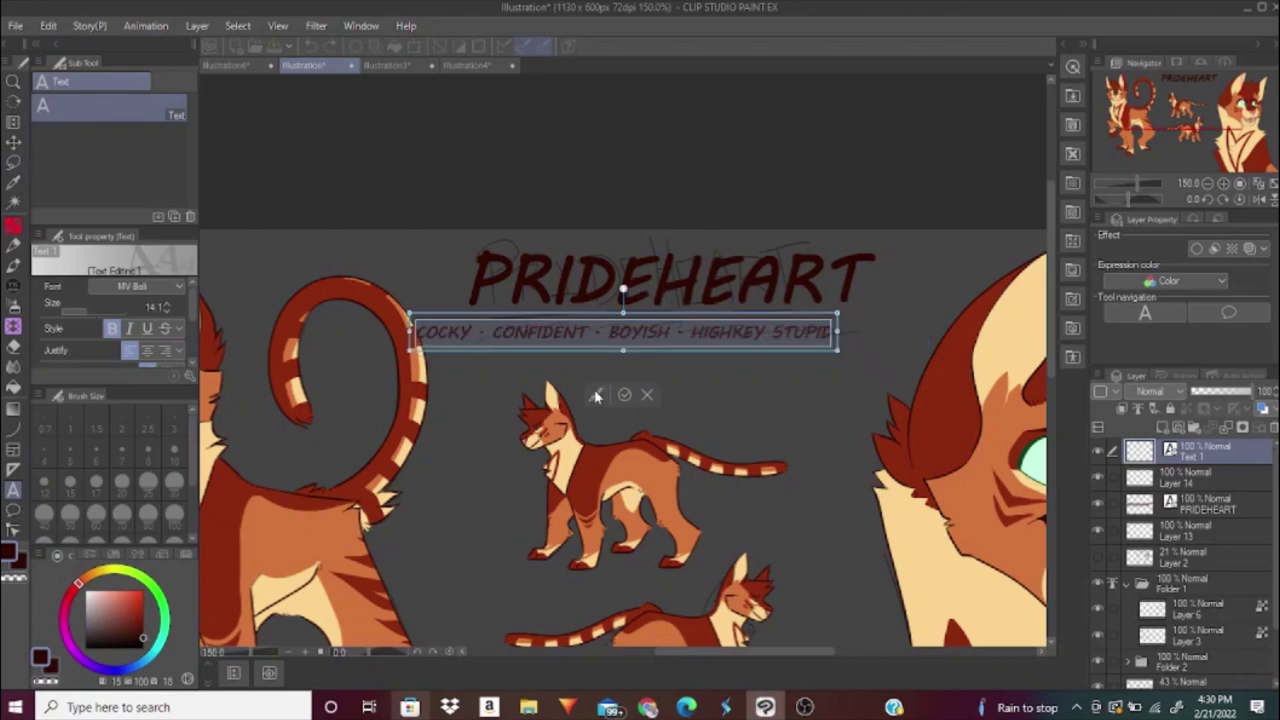
click(670, 399)
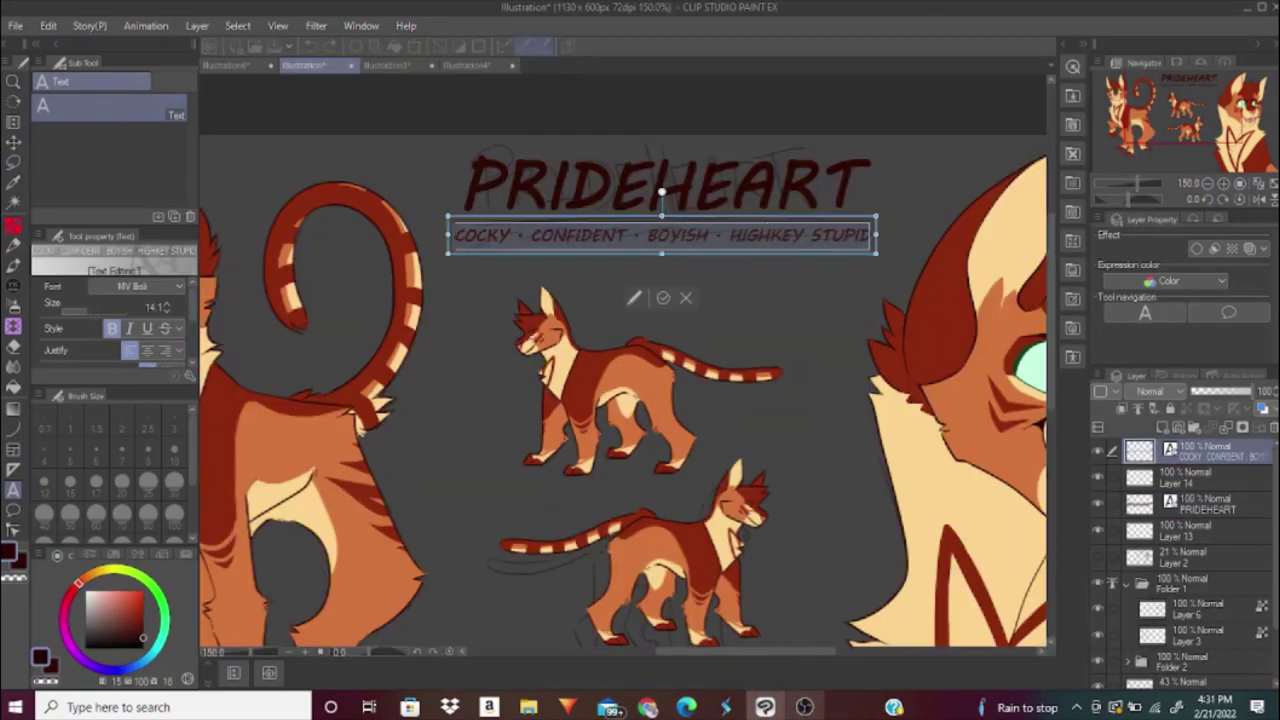
Replace the line beneath the title with FEMALE · SHE/HER · ORANGE TABBY · WARRIOR.
key(ctrl+a)
key(BackSpace)
text(SHE/HER)
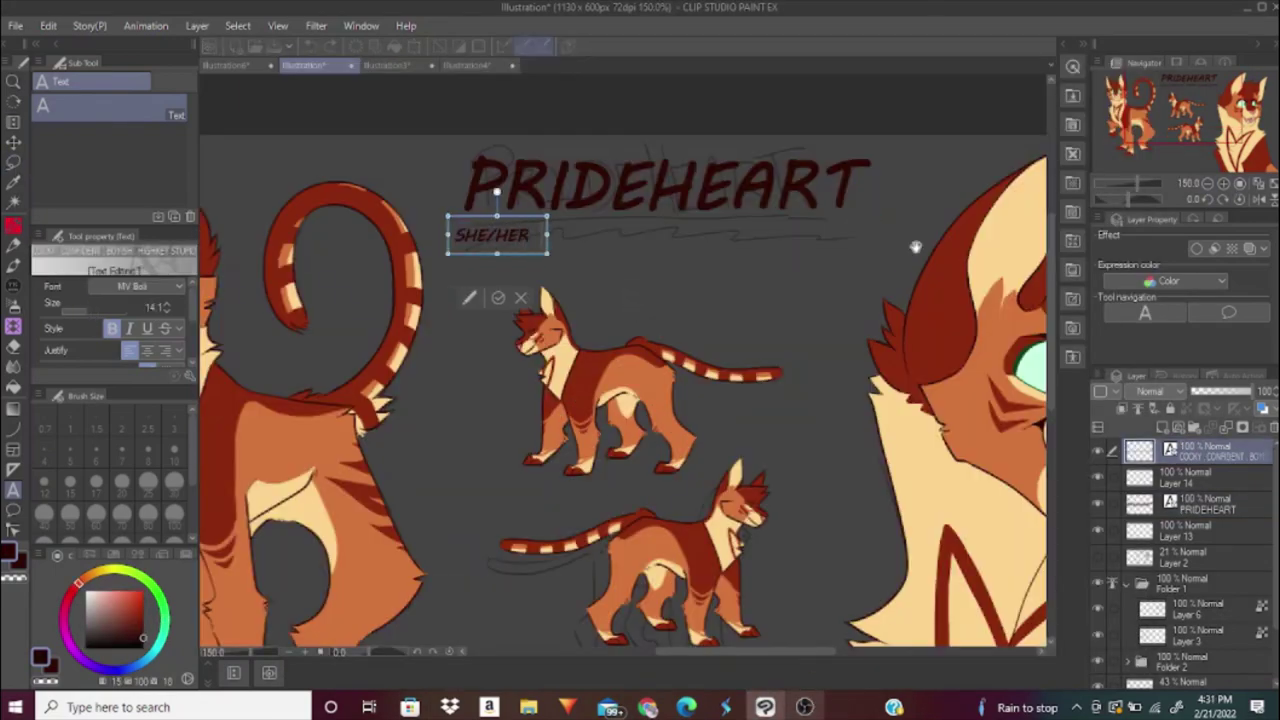
key(ctrl+a)
text(FEMALE)
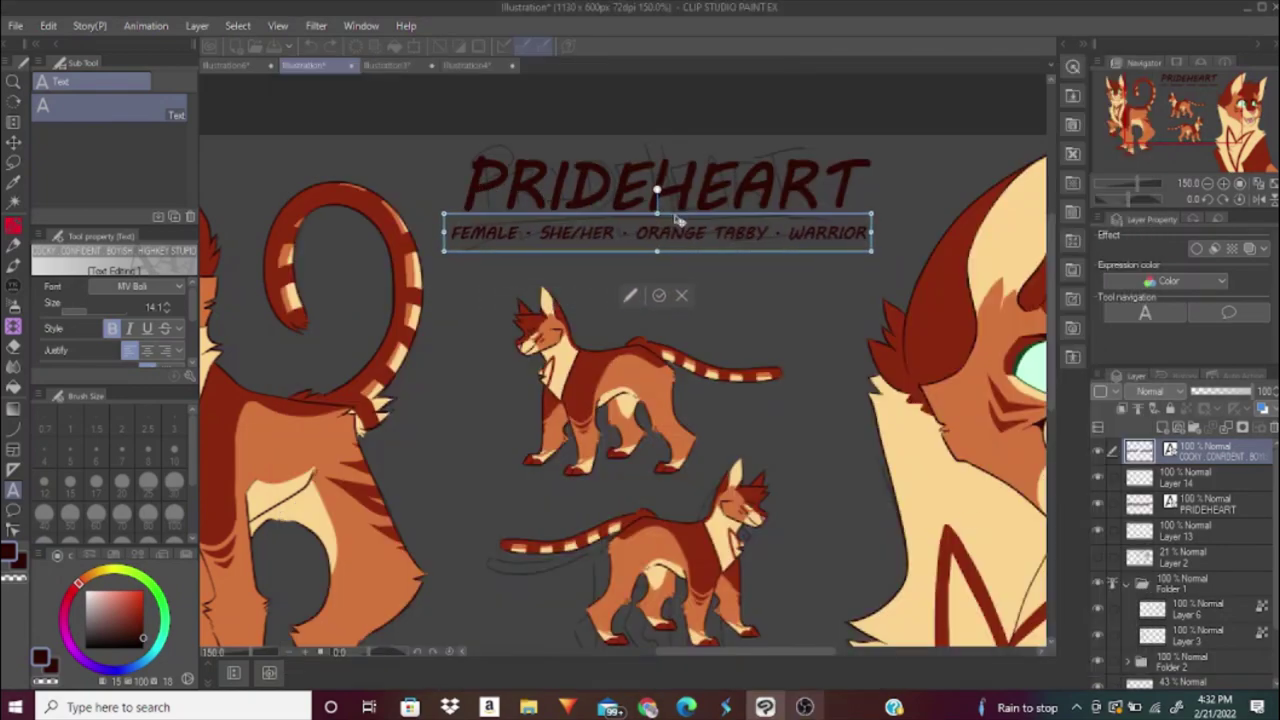
key(ctrl+minus)
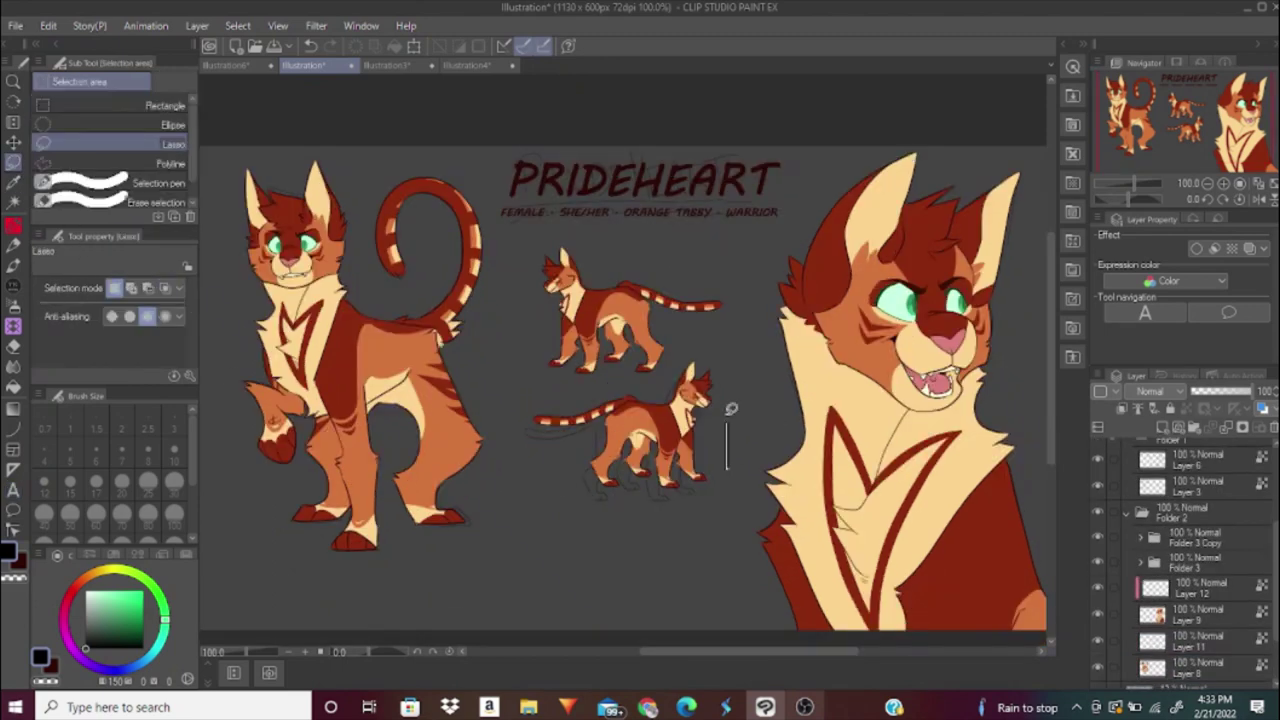
Lasso the two small side-pose cats in Folder 2, move them down, and hide the title sketch.
drag(737, 429, 722, 494)
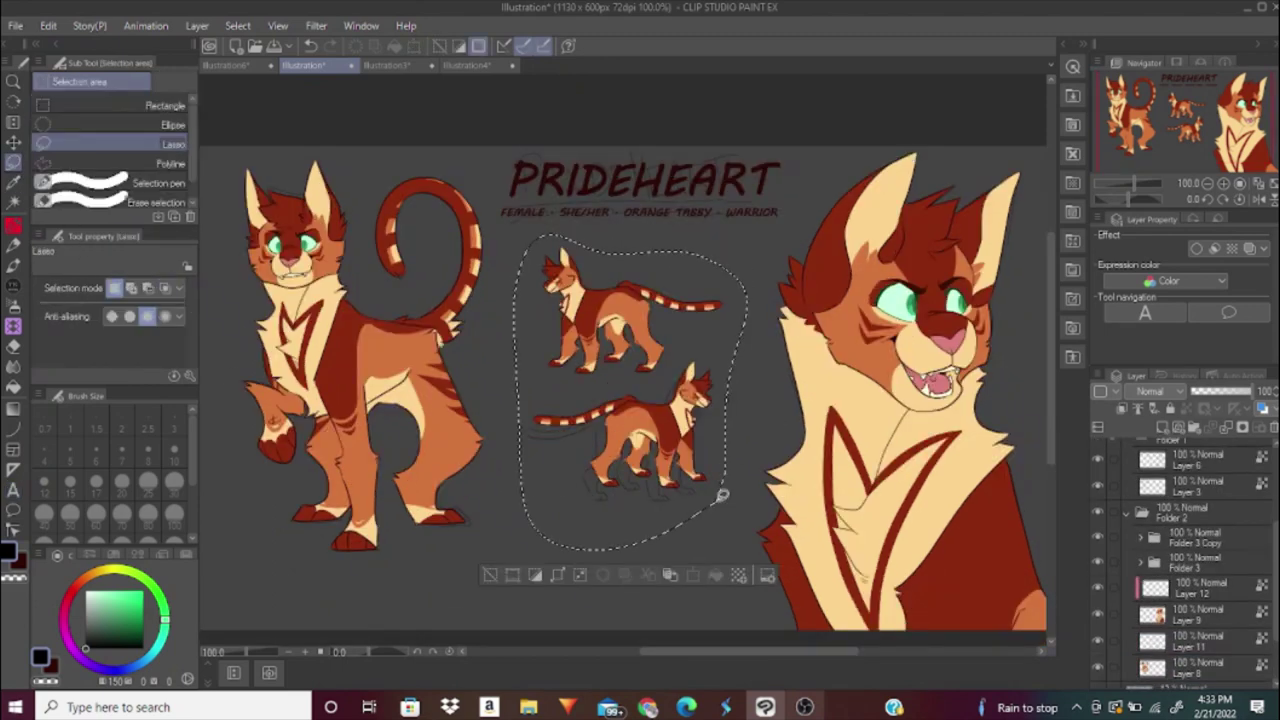
key(ctrl+t)
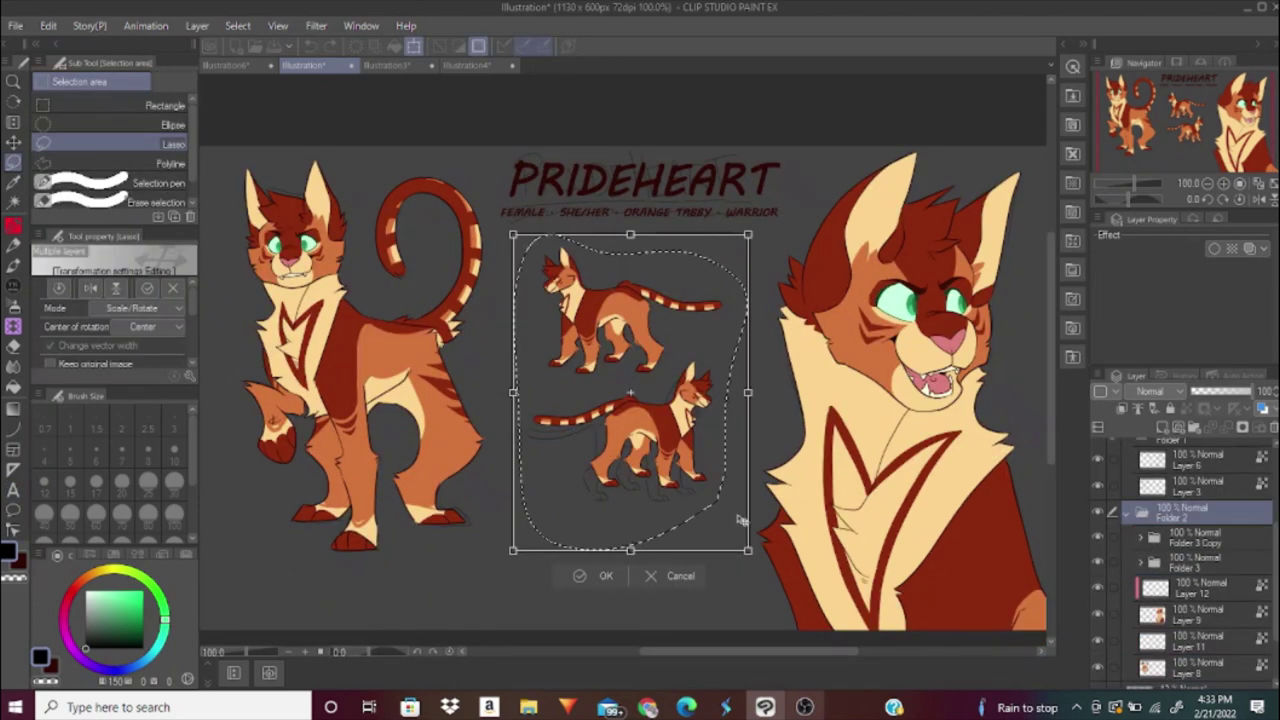
key(Return)
key(ctrl+t)
drag(735, 488, 735, 528)
key(Return)
key(ctrl+d)
scroll(1180, 550, up, 5)
click(1105, 455)
scroll(439, 160, up, 2)
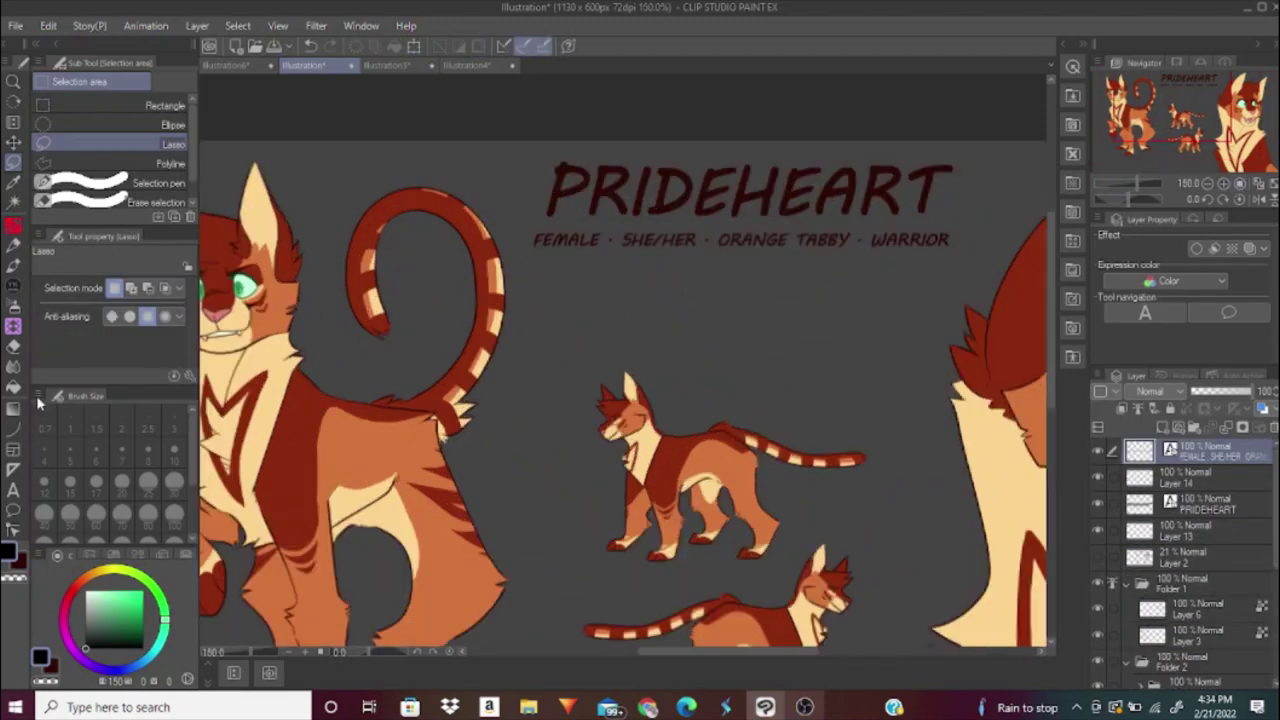
key(t)
click(547, 432)
click(148, 286)
scroll(180, 423, up, 5)
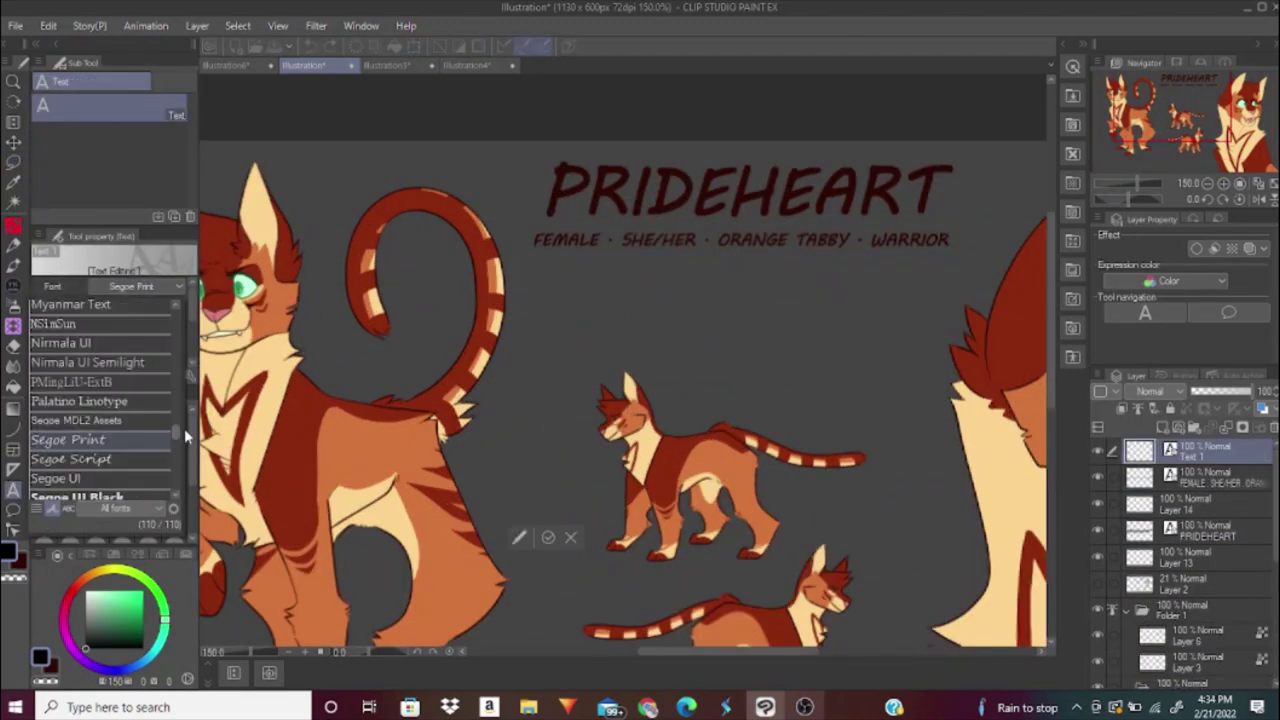
click(740, 240)
Start a bulleted trait list in MV Boli over the upper small cat with the entries COCKY and CONFIDENT.
click(540, 432)
click(148, 286)
scroll(166, 392, up, 5)
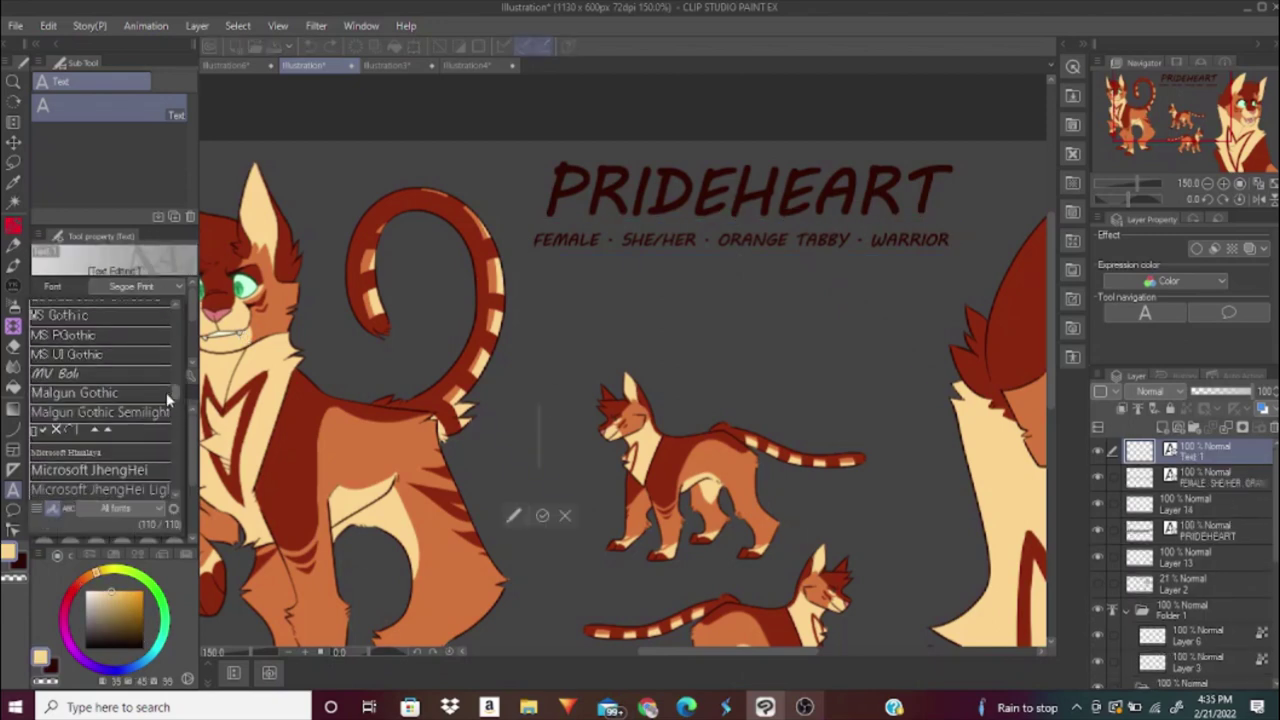
click(132, 377)
text(·COCKY)
key(Return)
text(·CONFIDENT)
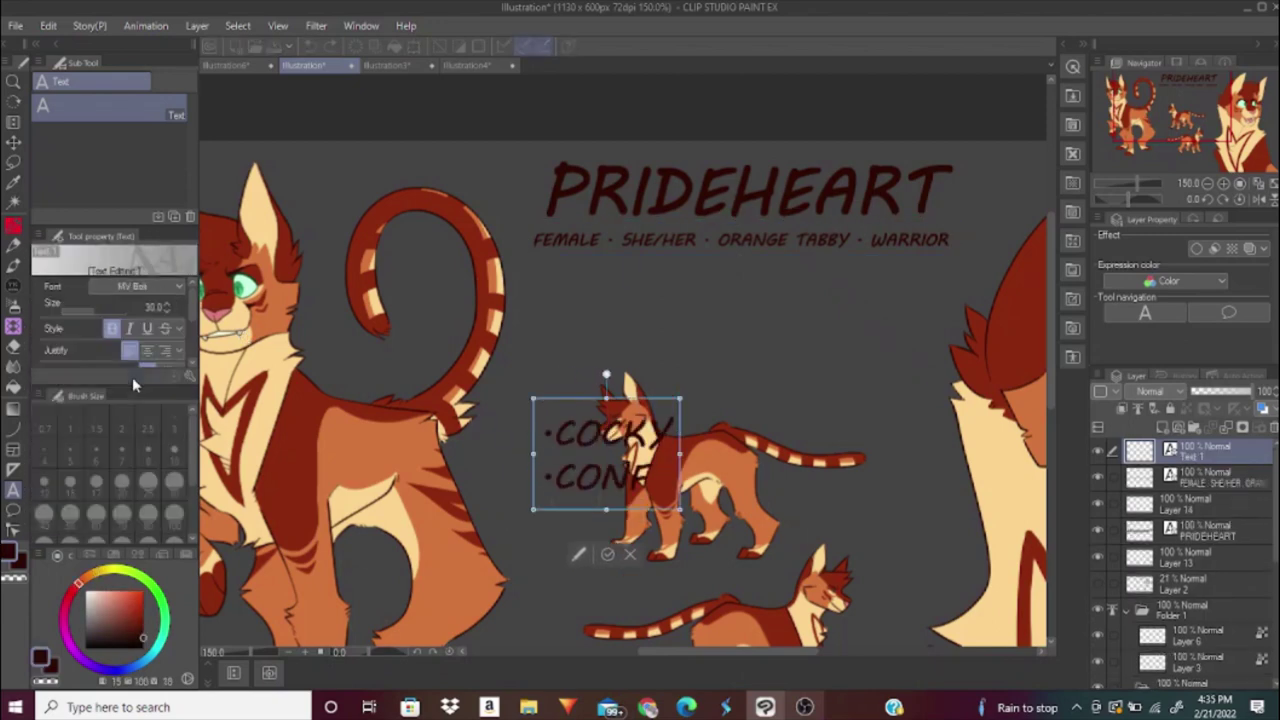
Extend the trait list with the bullets HIGHKEY STUPID and WARRIOR EQUIVALENT OF SPOILED RICH KID.
key(Return)
text(·HIGHKEY STUPID)
key(Return)
text(·WARRIOR)
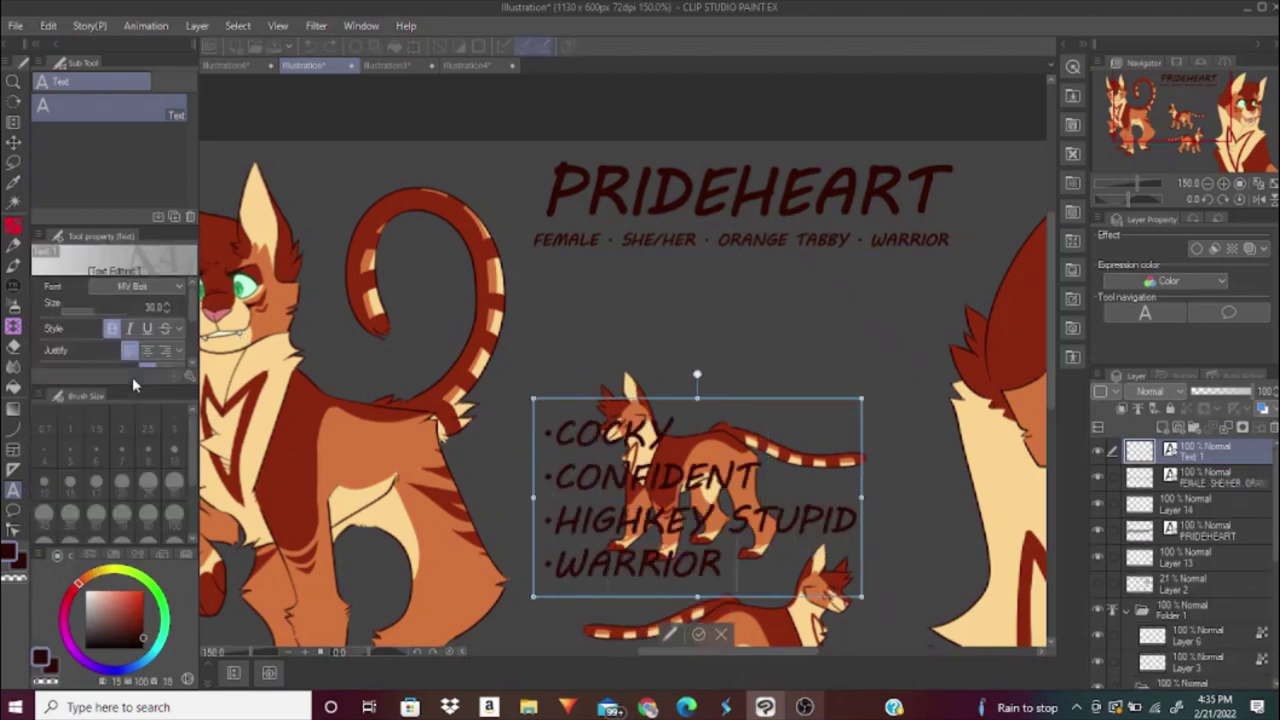
text( EQUIVALENT OF)
key(Return)
text(SPOILED RICH KID)
Shrink the trait list's text and move it up beneath the FEMALE · SHE/HER line.
key(ctrl+a)
click(86, 310)
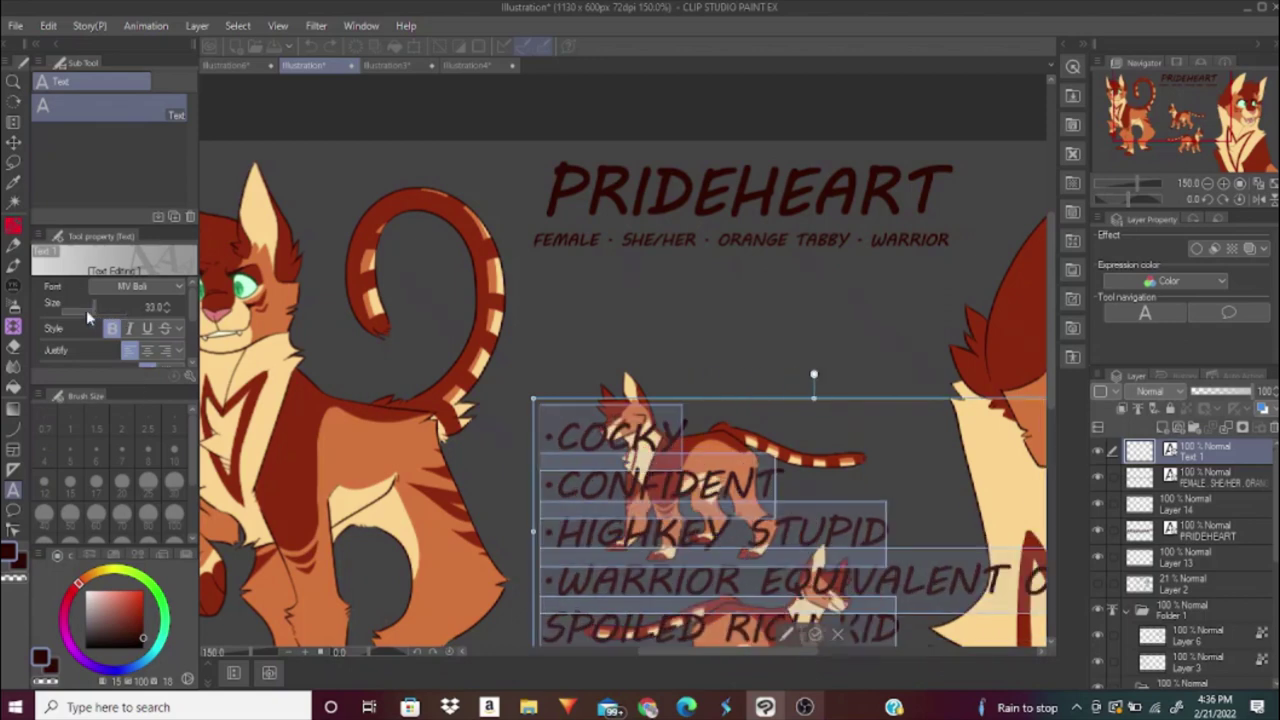
drag(86, 310, 70, 310)
drag(697, 407, 705, 272)
Set the trait list's text size to 14.1, as in the subtitle line, and reposition the list.
click(1170, 480)
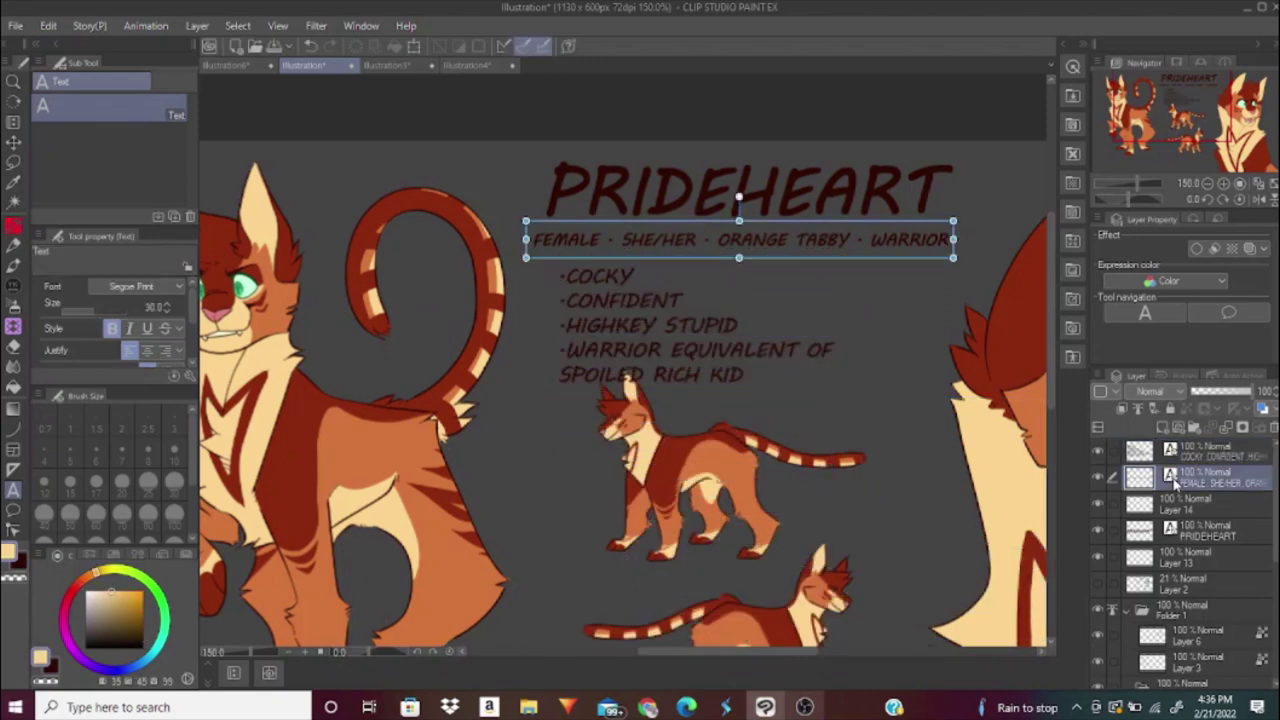
click(1197, 453)
key(ctrl+a)
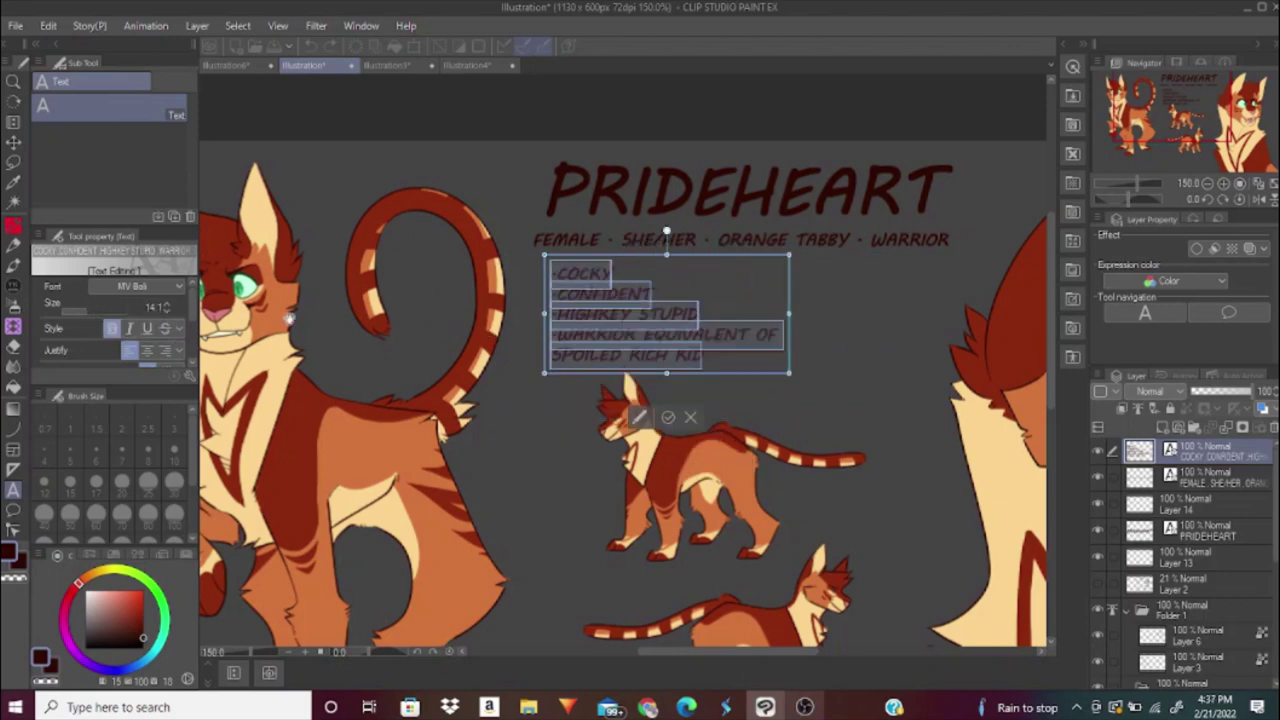
drag(708, 257, 737, 252)
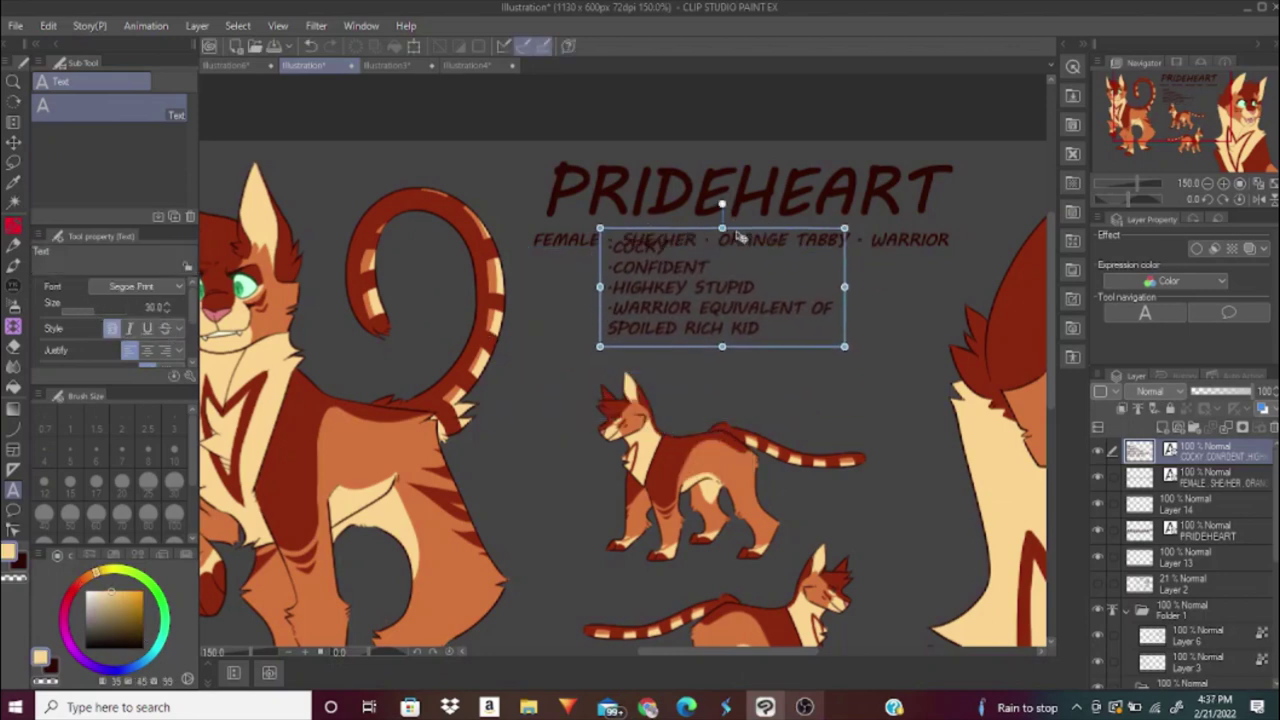
Set the trait list's text size to 17 and place it directly below the subtitle line.
key(ctrl+minus)
click(623, 240)
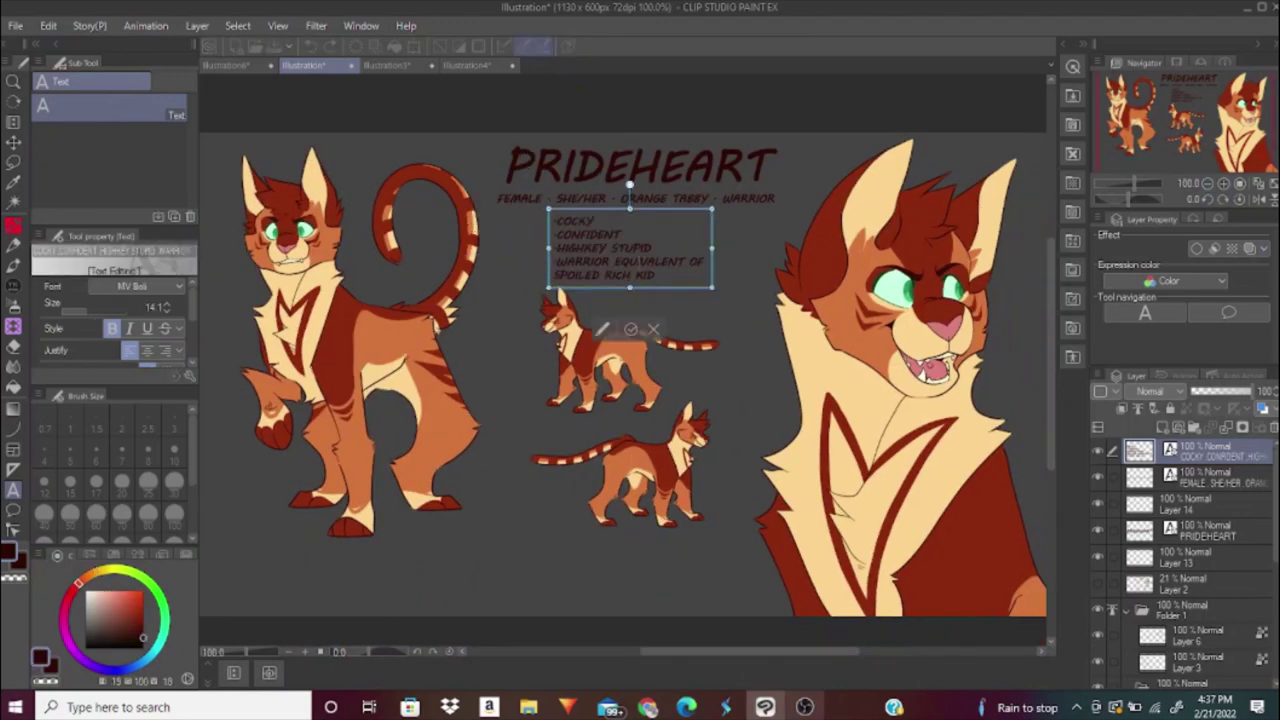
key(ctrl+a)
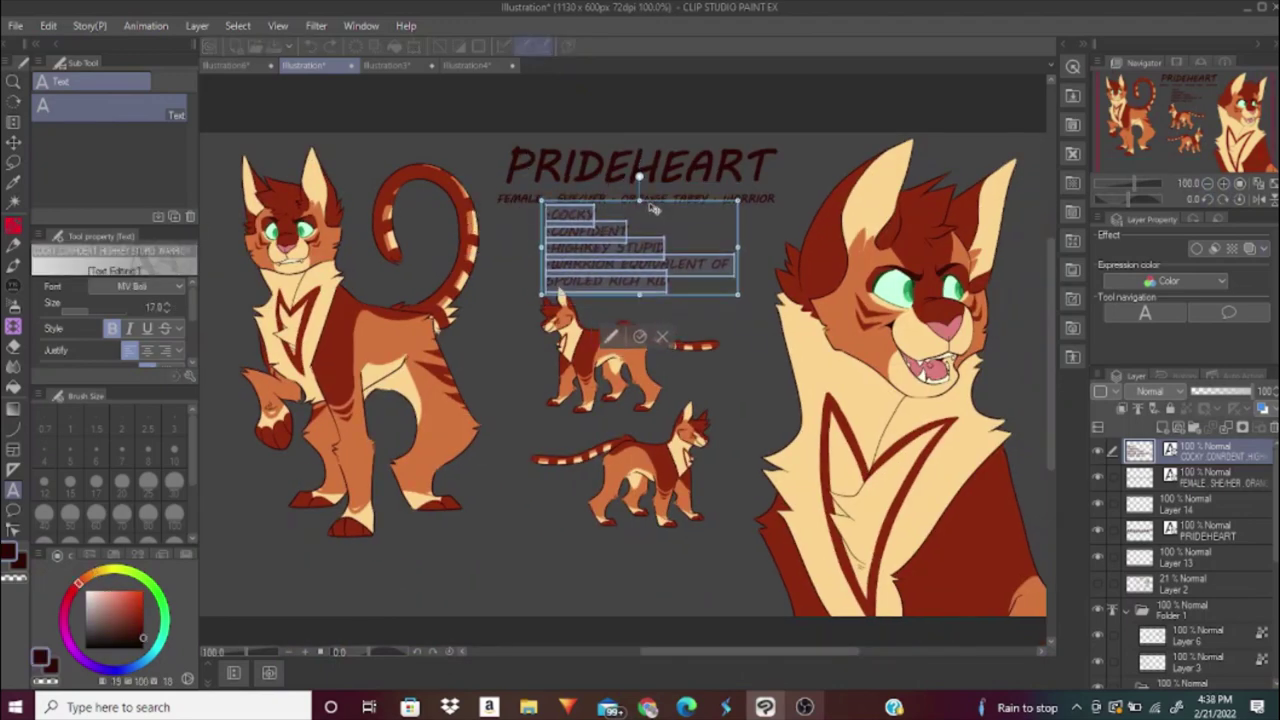
key(Escape)
scroll(640, 380, up, 1)
scroll(640, 380, down, 3)
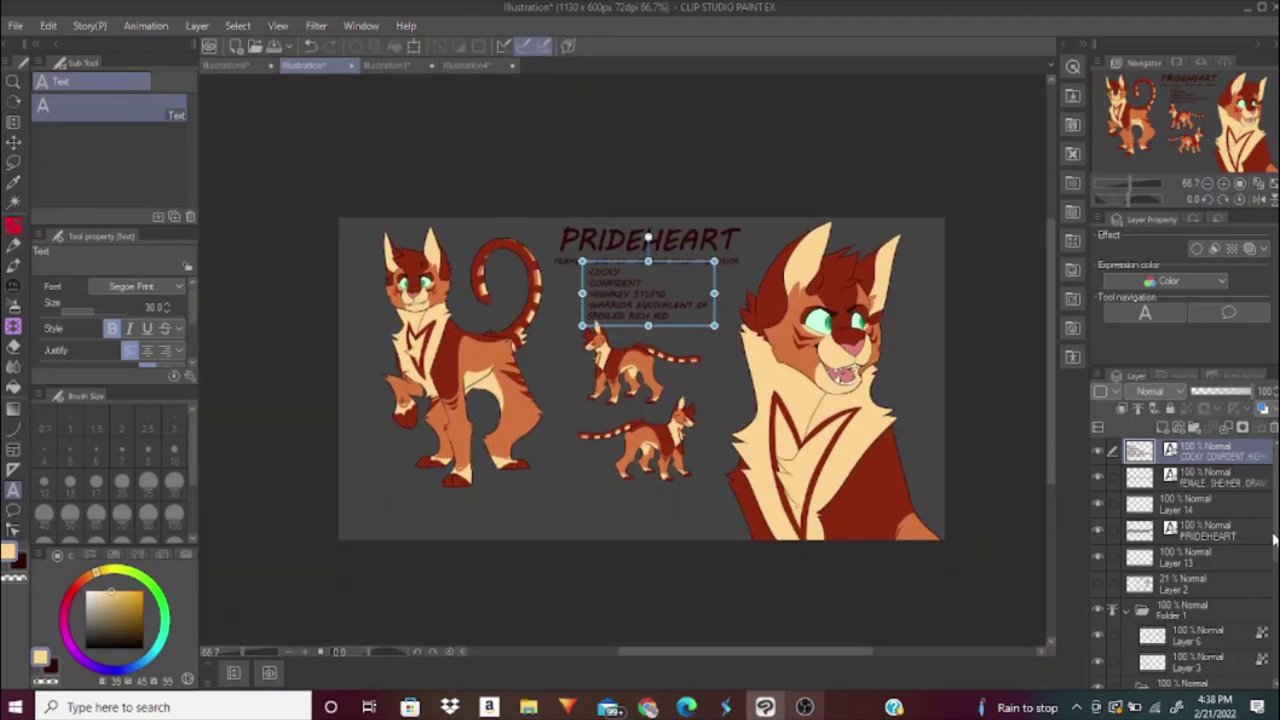
Lasso both small side-pose cats and move them slightly lower, clear of the trait list.
key(m)
drag(700, 330, 703, 495)
key(ctrl+t)
click(613, 552)
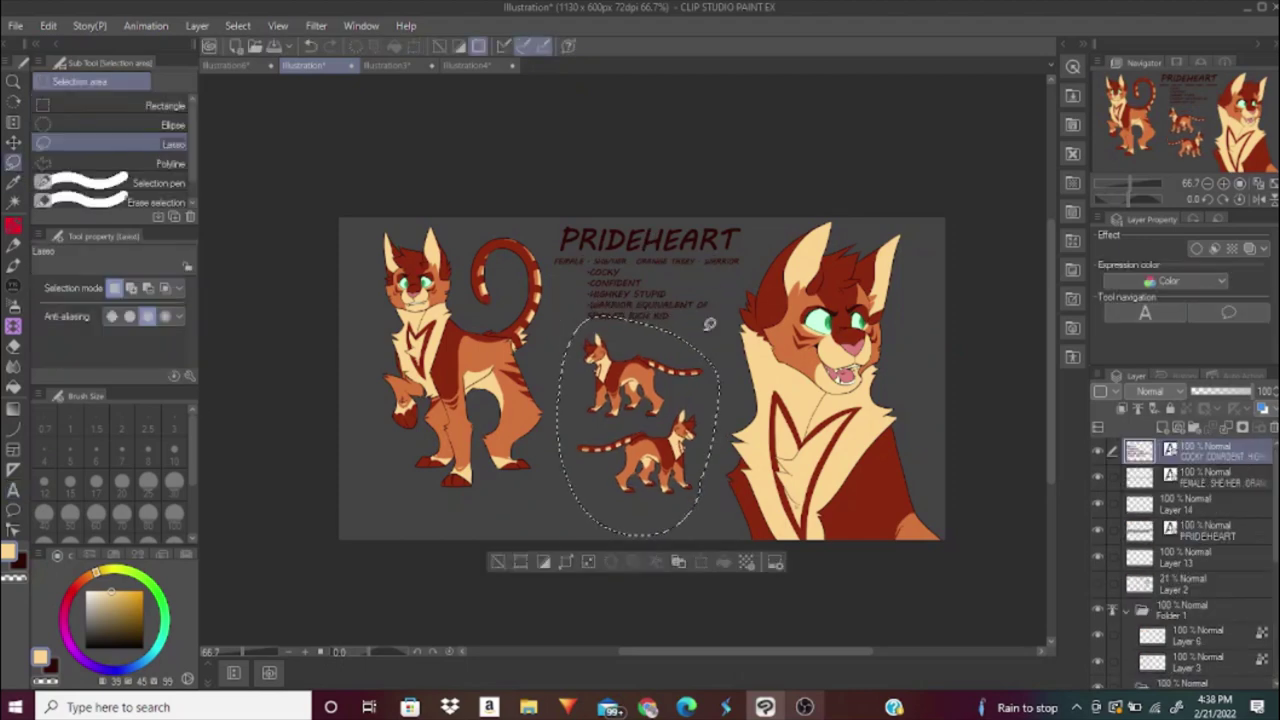
Create a new layer beneath Folder 2 for drawing in the sheet's lower-left corner.
scroll(635, 410, up, 1)
scroll(700, 380, down, 1)
scroll(1185, 560, down, 3)
key(p)
scroll(375, 608, up, 3)
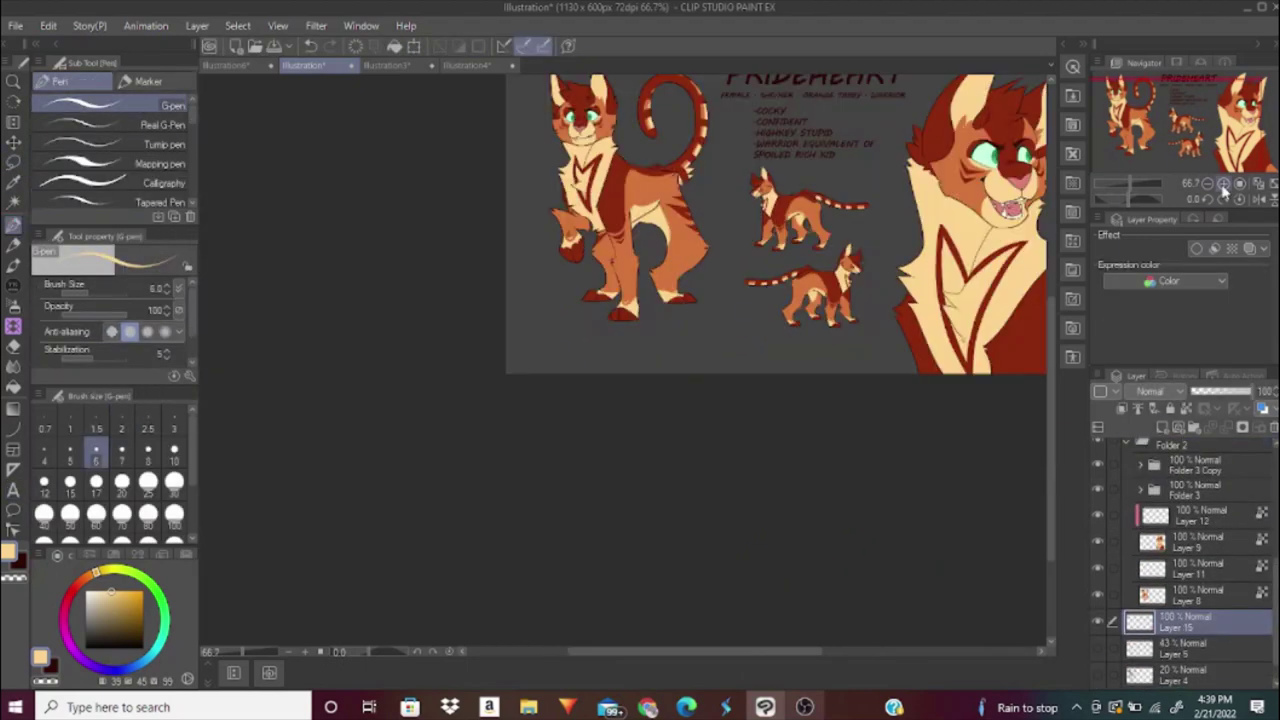
scroll(1105, 630, up, 2)
scroll(1105, 630, down, 2)
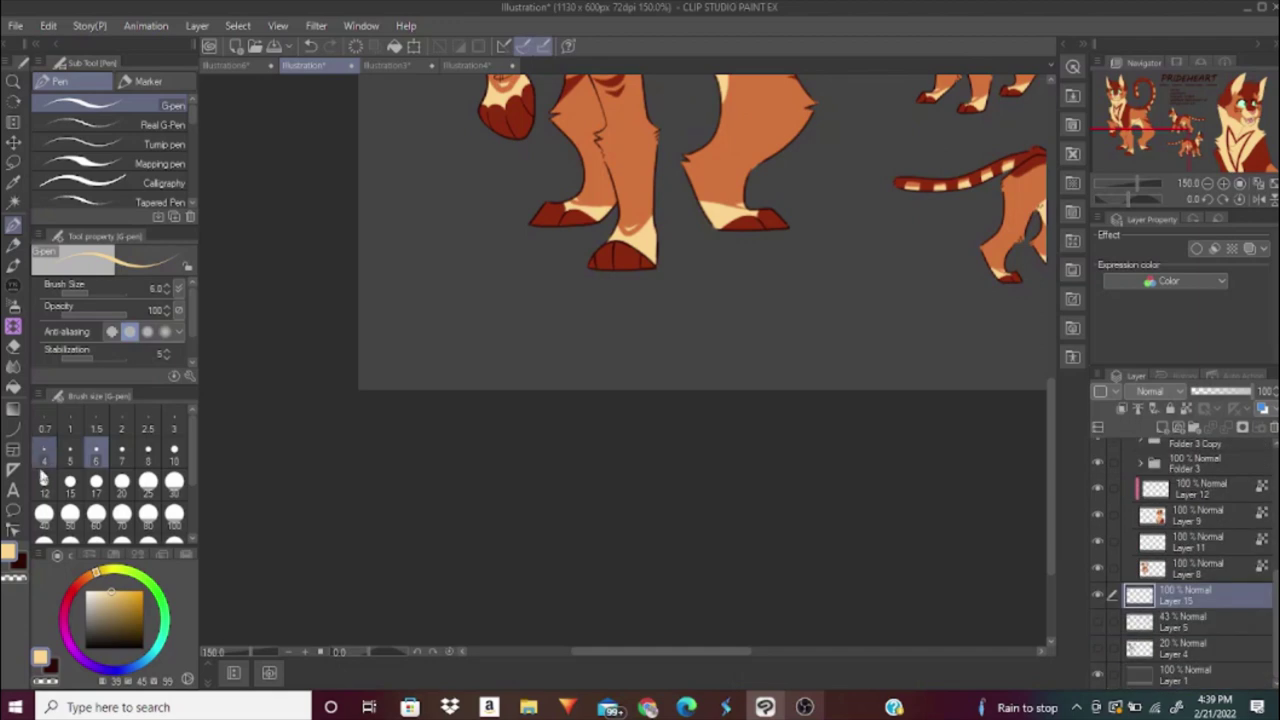
Add a vertical symmetry ruler in the sheet's lower-left corner and draw a mirrored paw-pad outline with the size 2 RAZOU linearter.
key(u)
scroll(190, 185, down, 5)
scroll(190, 185, down, 2)
click(150, 199)
scroll(345, 343, up, 1)
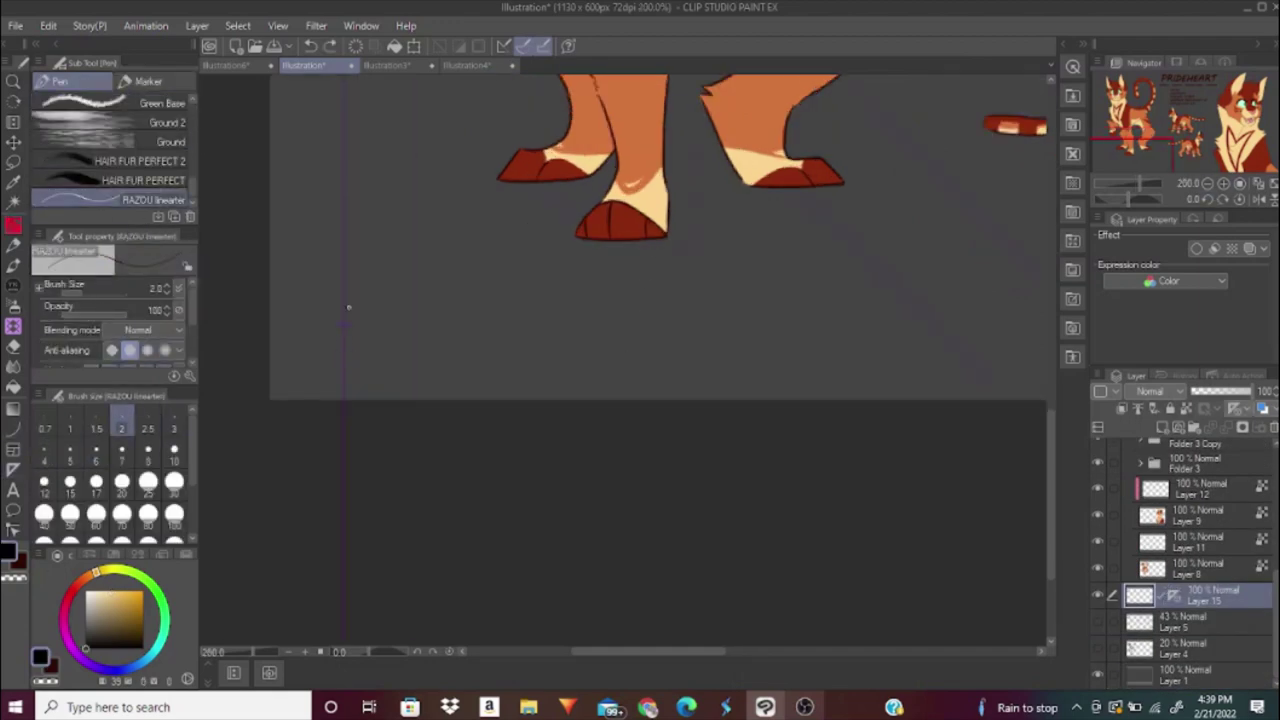
drag(329, 332, 345, 362)
scroll(503, 295, up, 2)
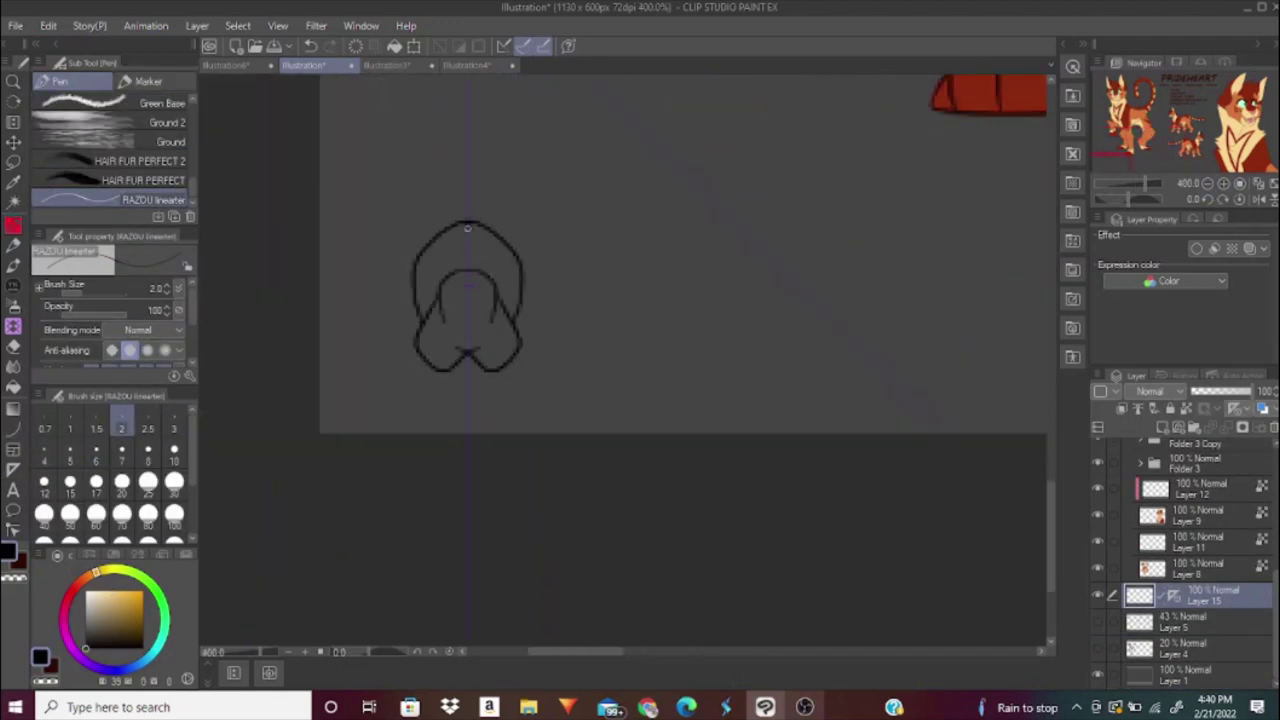
Place a second vertical symmetry ruler beside the paw pad and draw a mirrored pair of rounded eyes with thick black upper lids.
key(u)
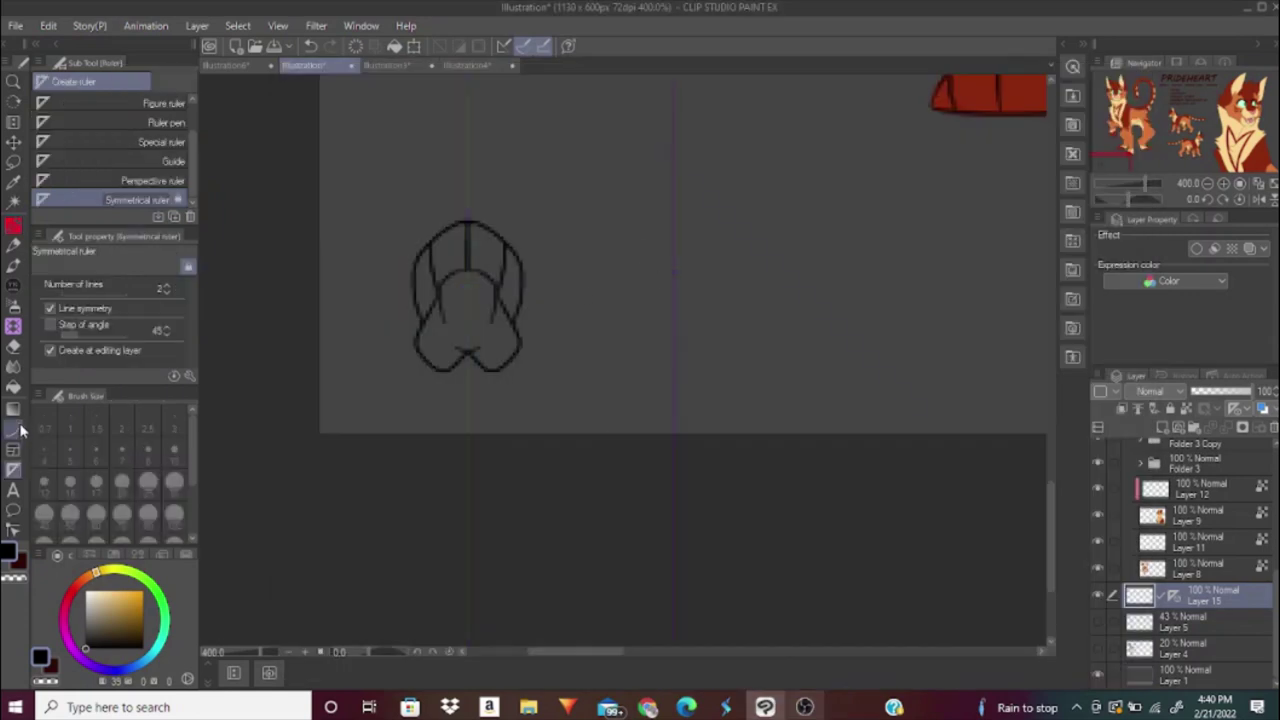
key(p)
drag(648, 342, 624, 260)
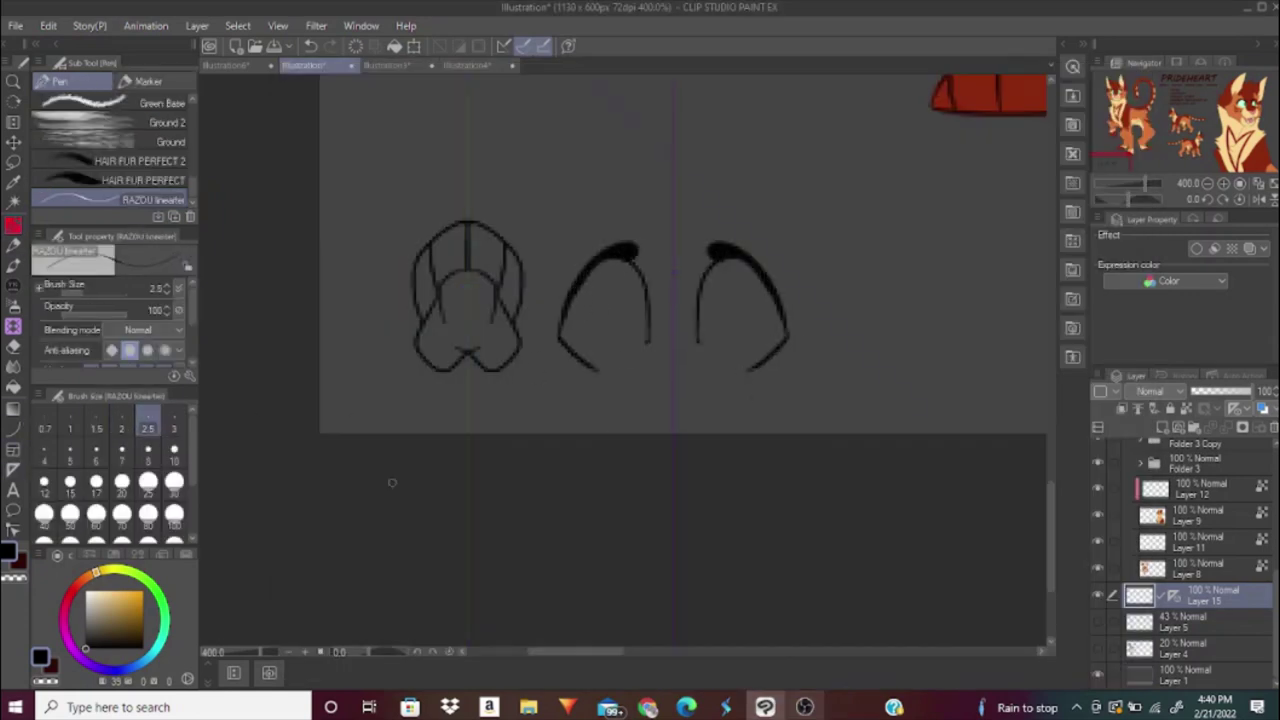
key(ctrl+z)
key(ctrl+z)
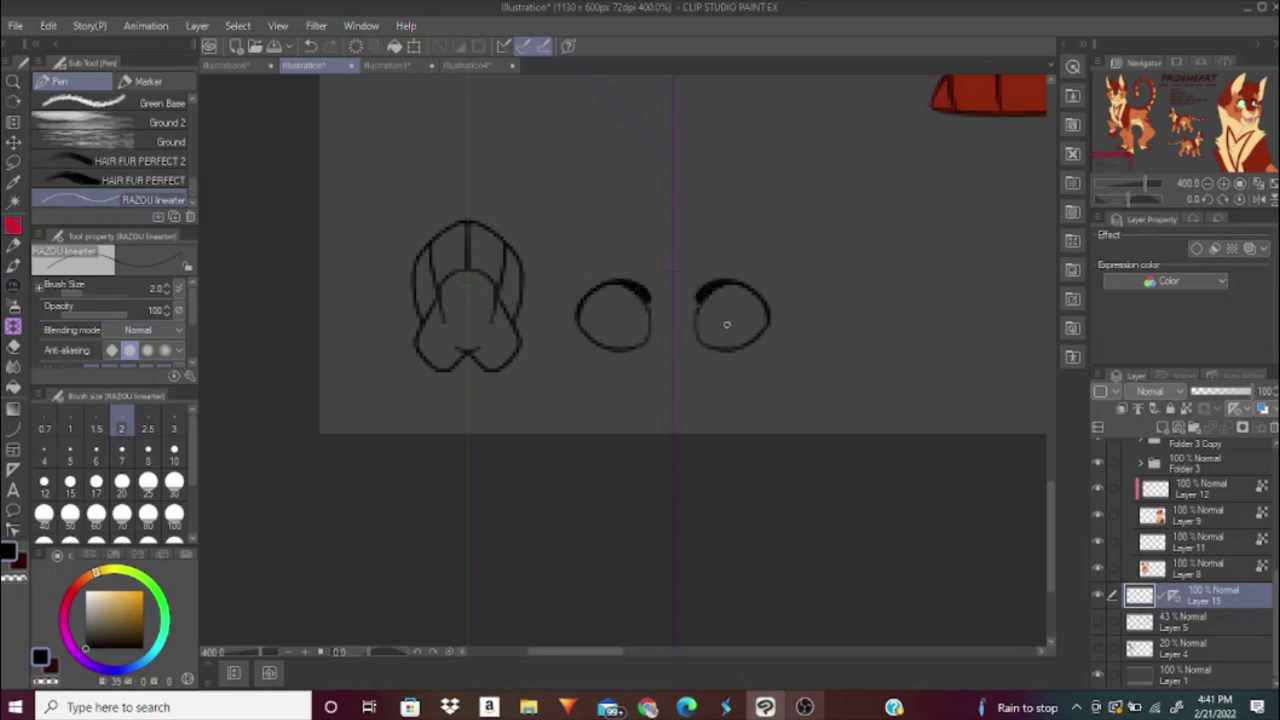
Create a new layer and draw a long straight-edged rectangle beside the pair of eyes.
drag(836, 275, 558, 337)
key(ctrl+shift+n)
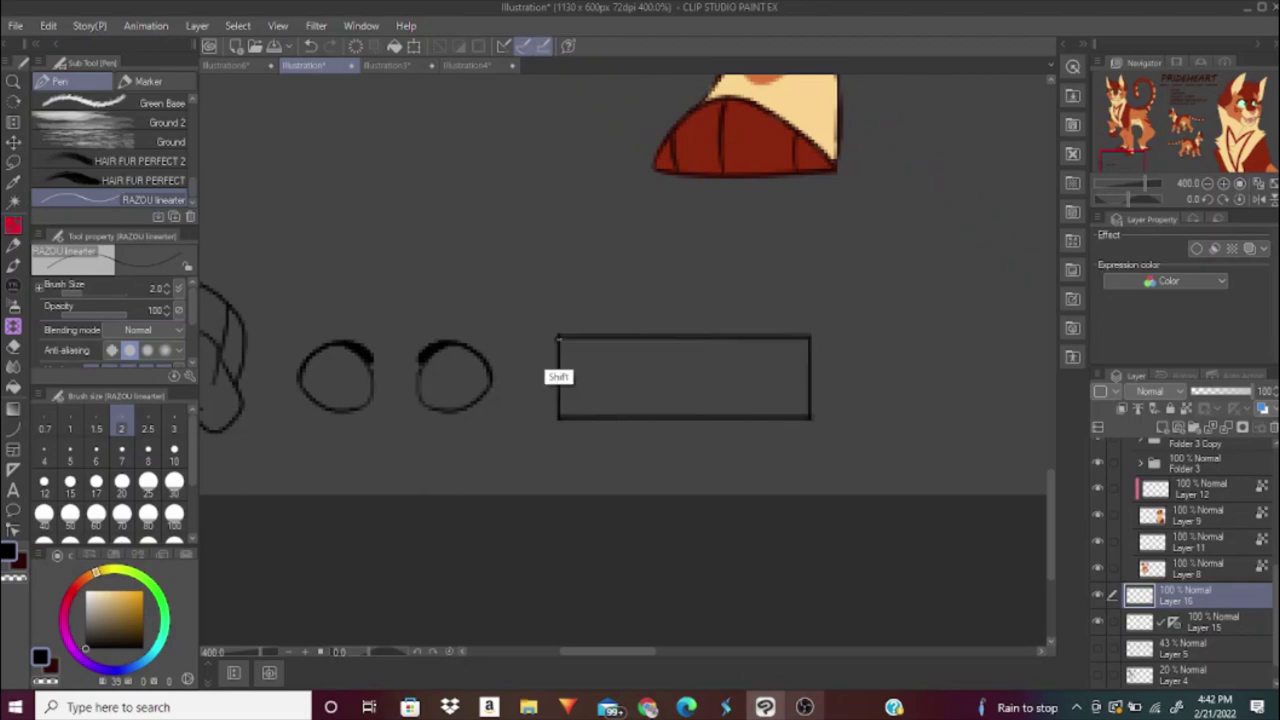
scroll(929, 303, down, 5)
scroll(552, 388, up, 2)
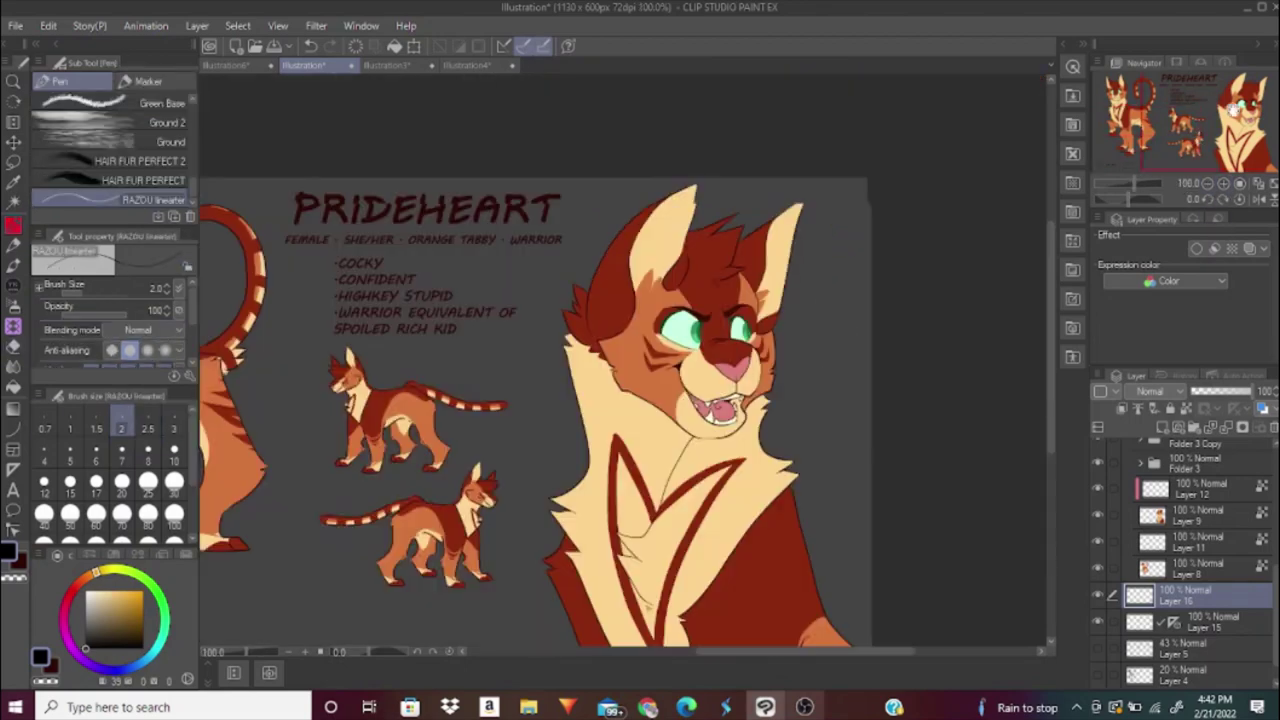
Merge the rectangle's layer into Layer 15 and draw a small circle just below the paw pad.
drag(450, 450, 990, 250)
right_click(1185, 595)
click(1150, 457)
scroll(675, 458, up, 2)
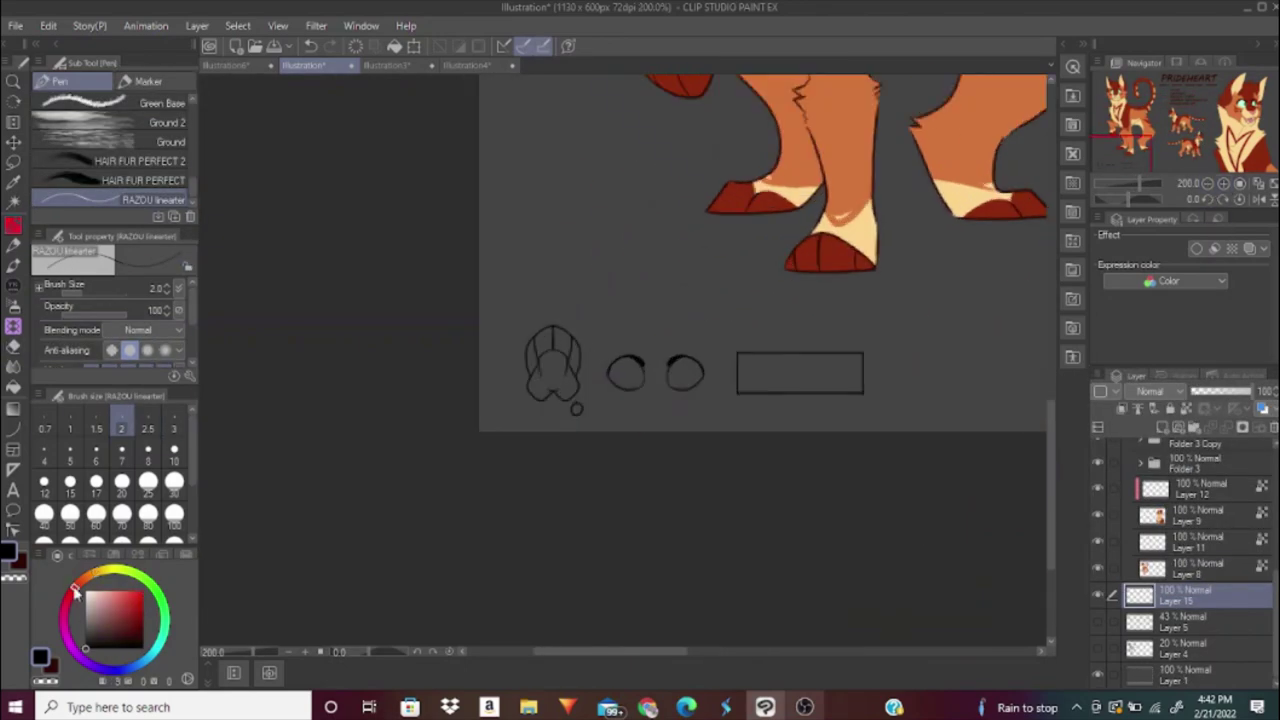
Try to fill the paw pad and the small circle with red beneath the line art.
key(g)
key(x)
scroll(490, 385, up, 2)
click(490, 385)
key(ctrl+shift+n)
click(530, 457)
key(p)
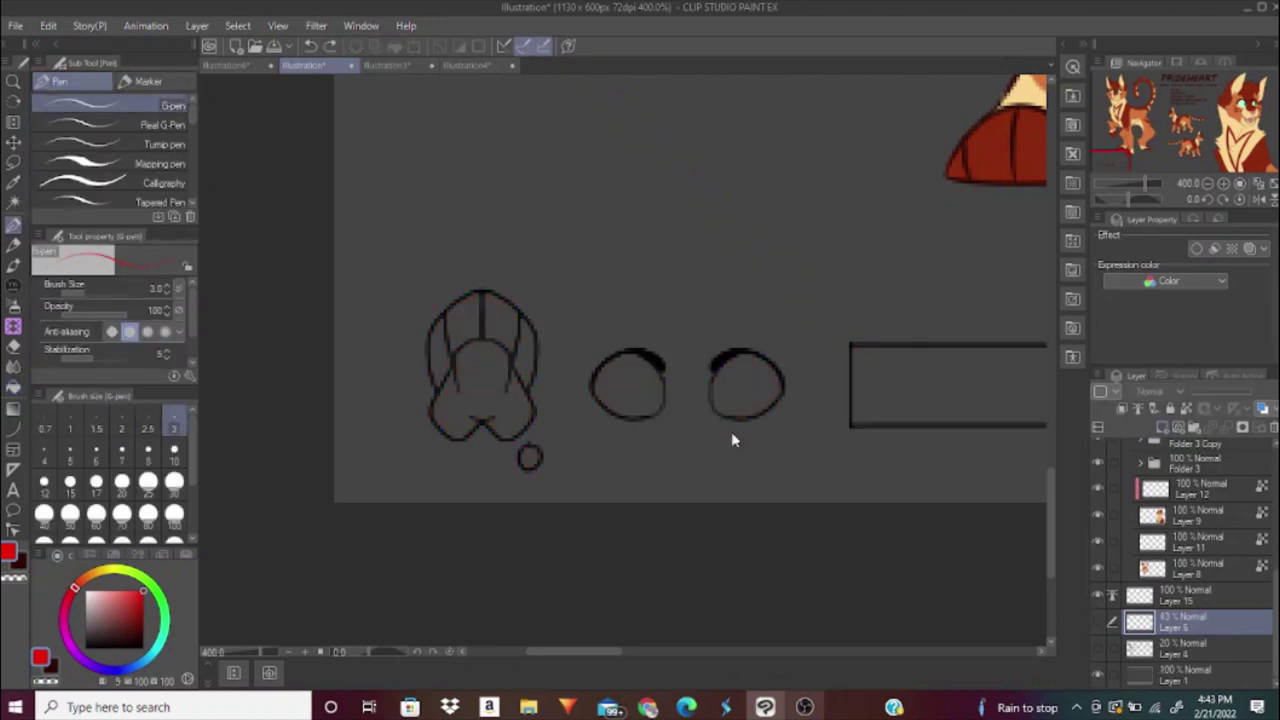
Duplicate the line-art layer and colour both eyes beneath the outlines with pale mint, green irises and darker green pupils.
key(ctrl+shift+n)
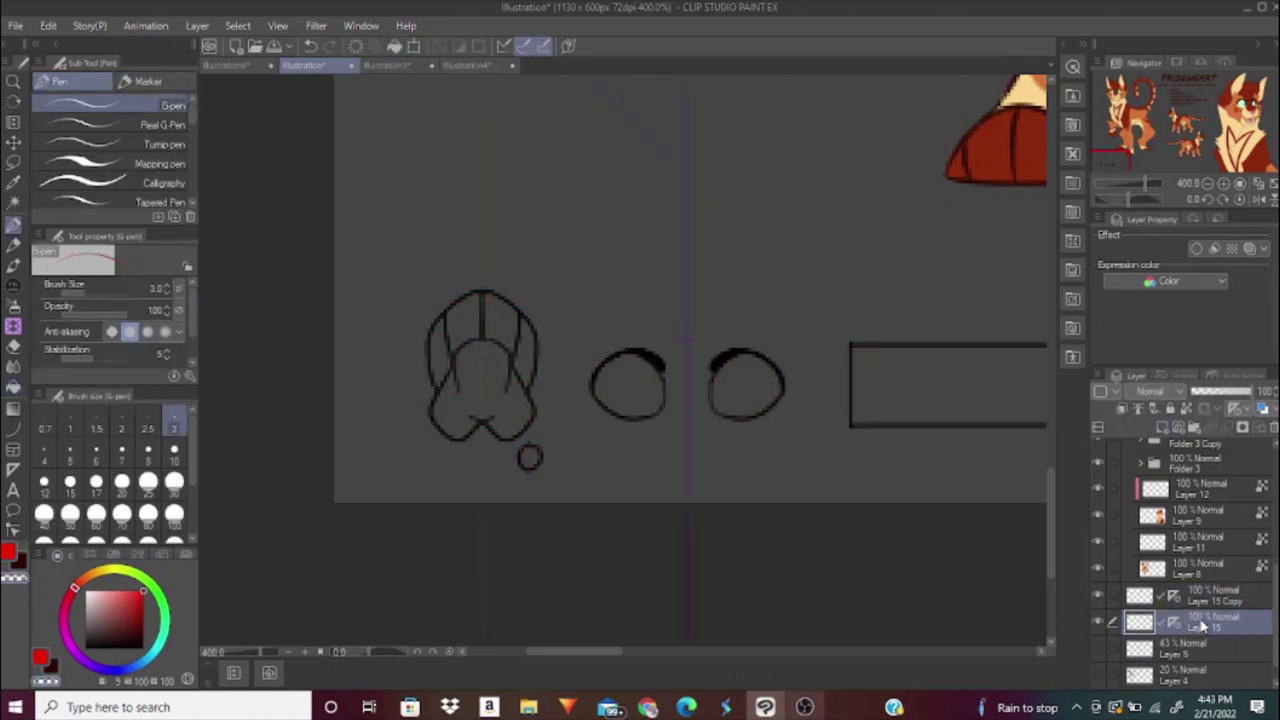
key(g)
click(677, 437)
key(p)
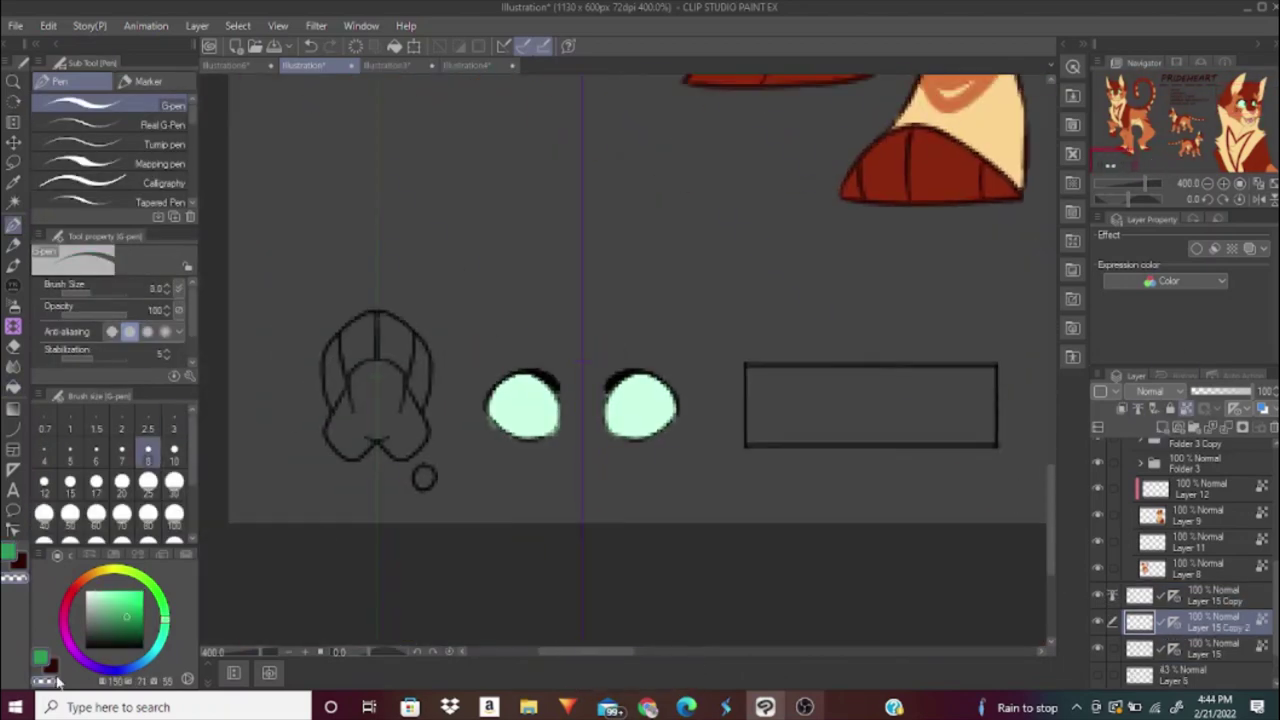
key(bracketleft)
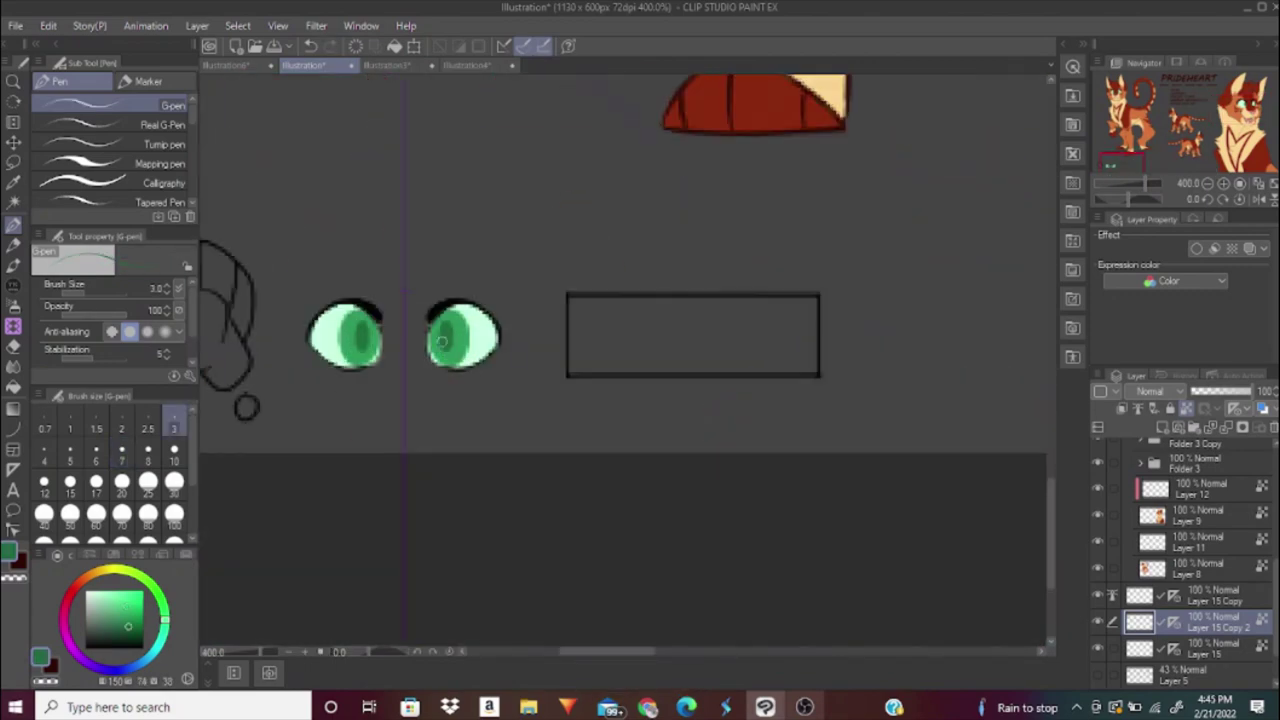
Fill the paw pad and small circle on Layer 15 and recolour them pink.
key(ctrl+minus)
click(1172, 648)
key(x)
key(g)
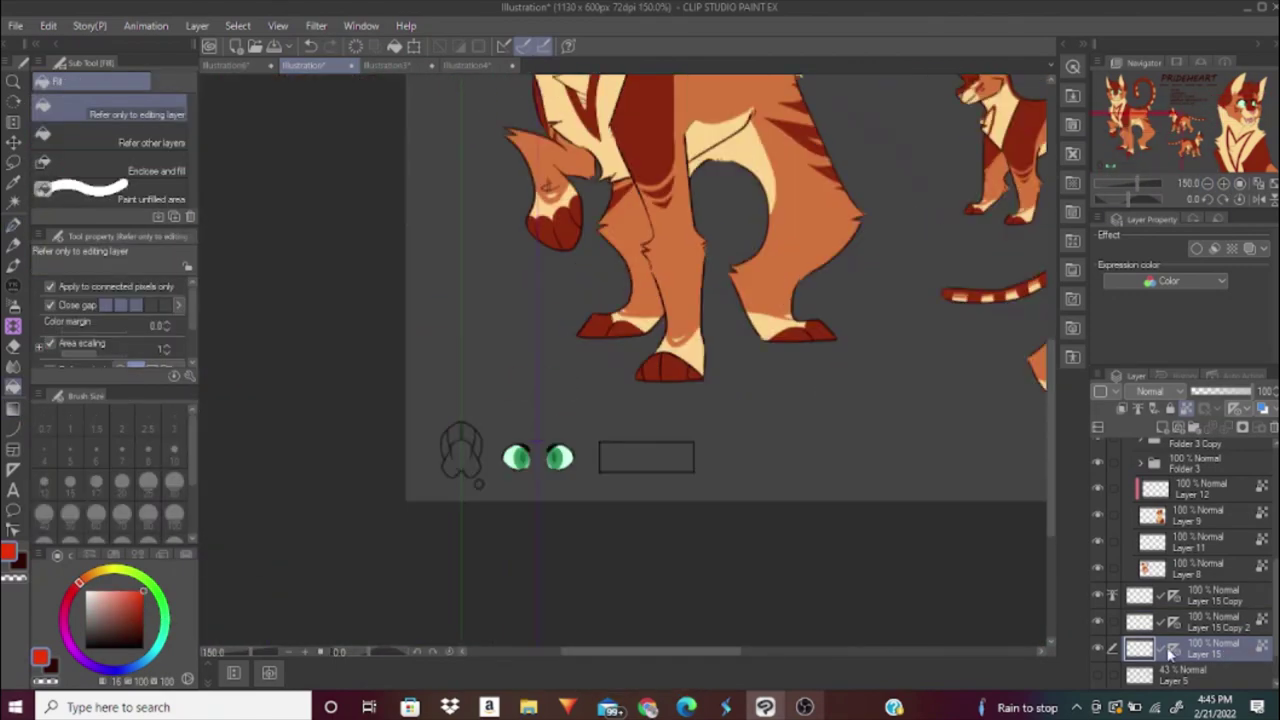
scroll(408, 474, up, 3)
click(460, 452)
click(478, 484)
key(p)
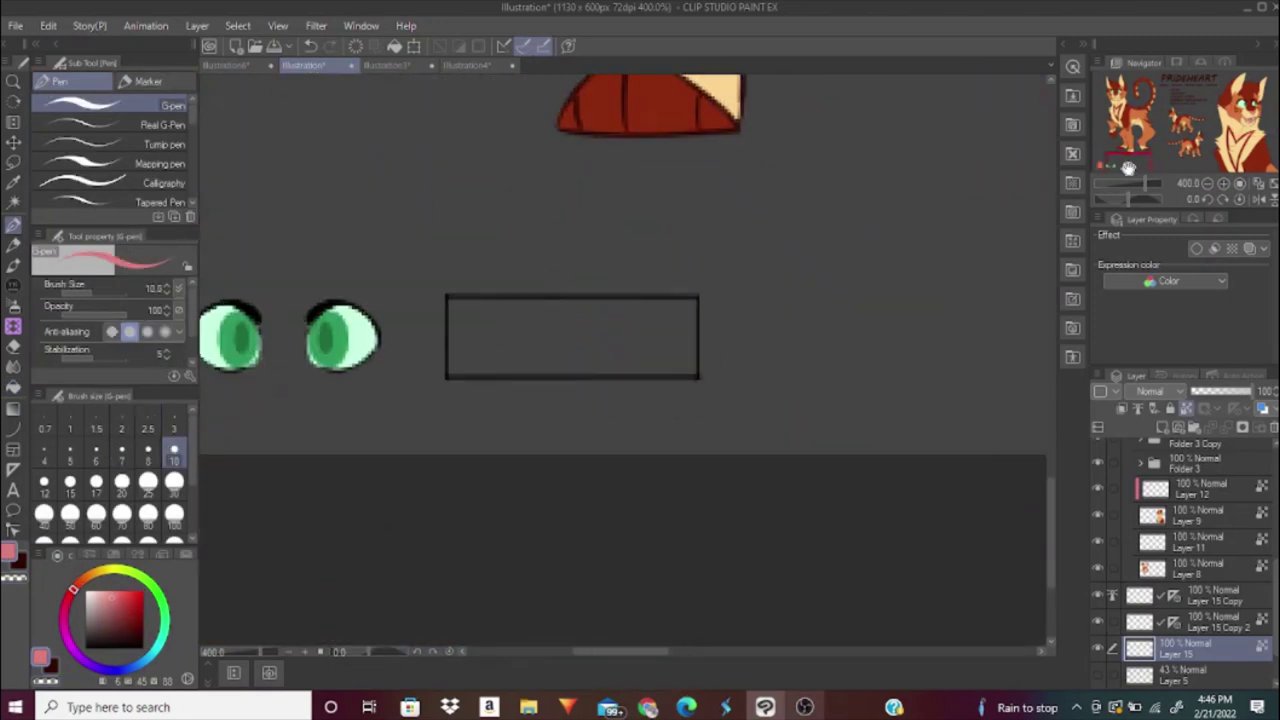
Fill the rectangle and paint it as a palette of cream, orange, dark red, dark brown, pink and green swatches.
key(g)
click(474, 381)
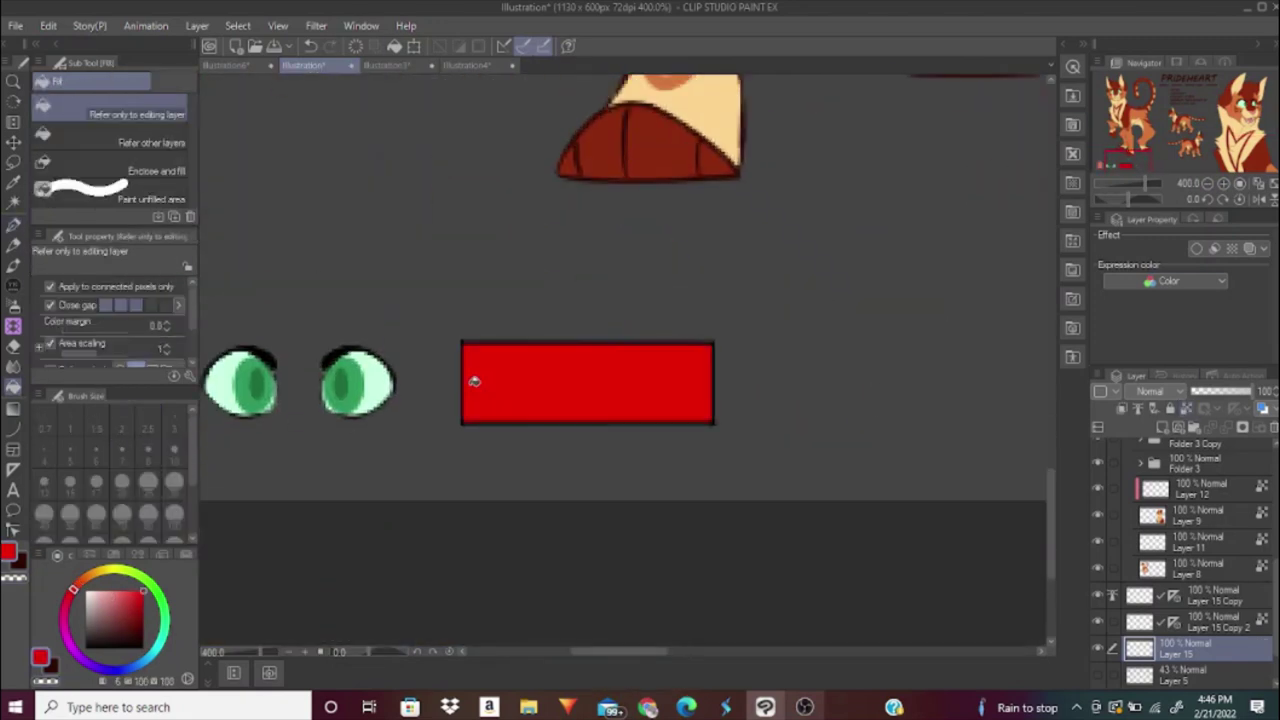
key(ctrl+minus)
key(p)
click(657, 368)
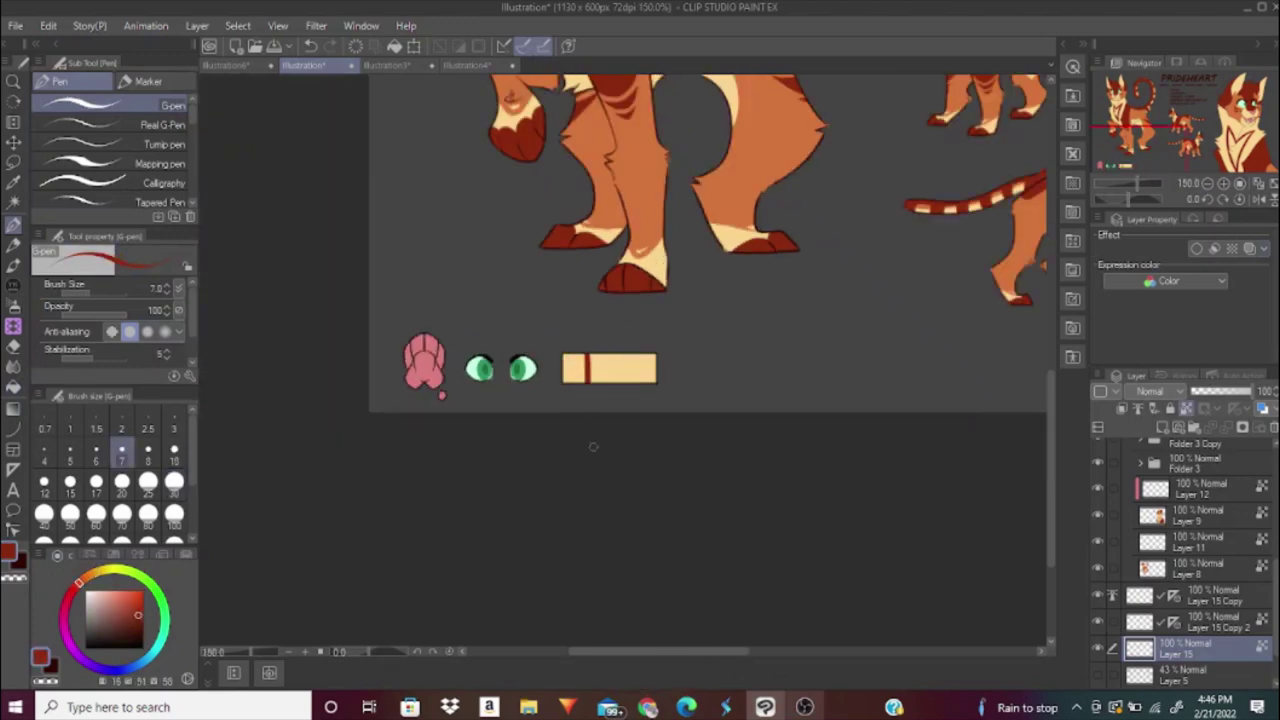
right_click(653, 368)
right_click(600, 368)
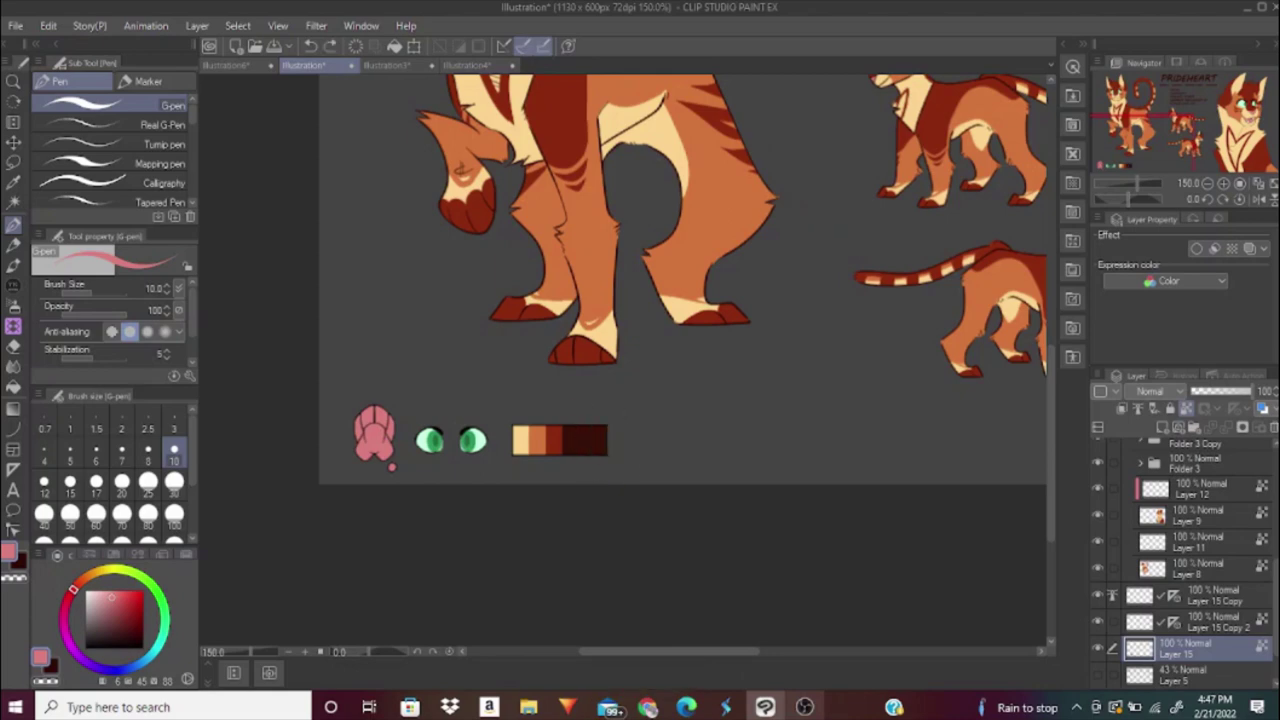
right_click(596, 440)
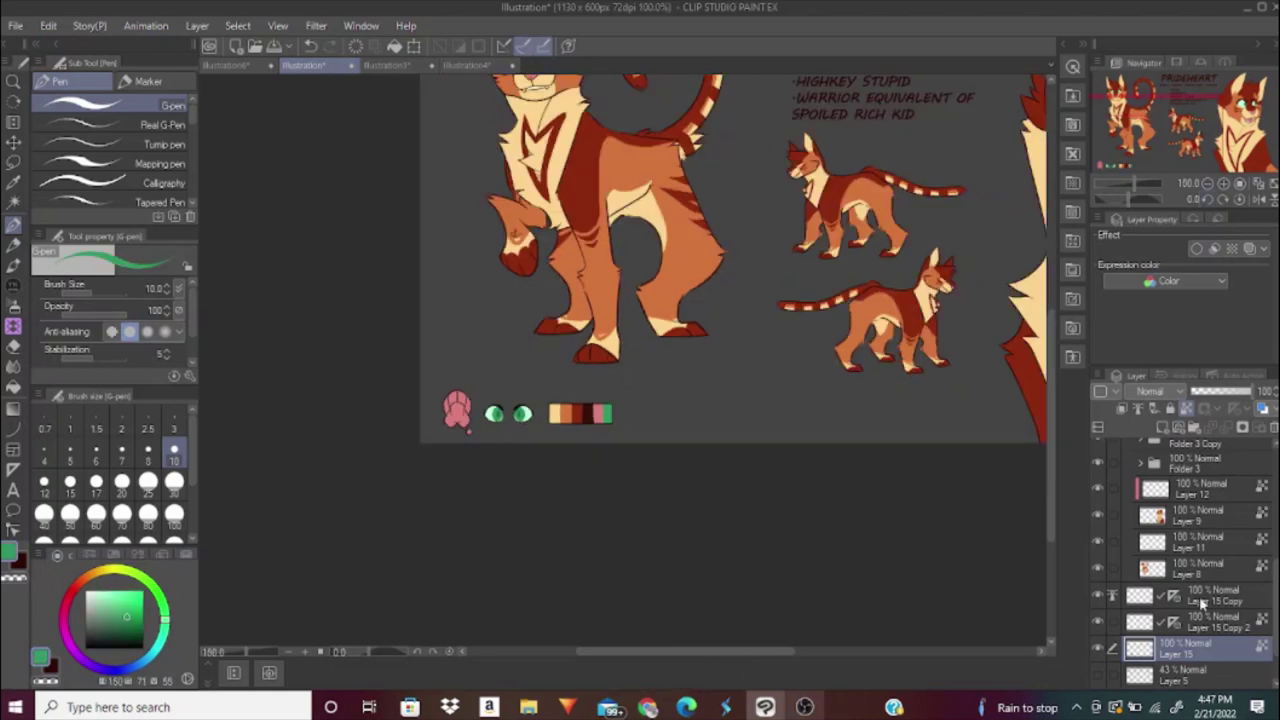
Recolour the paw pad's outlines dark pinkish red and the eye outlines dark green on Layer 15 Copy.
right_click(1190, 596)
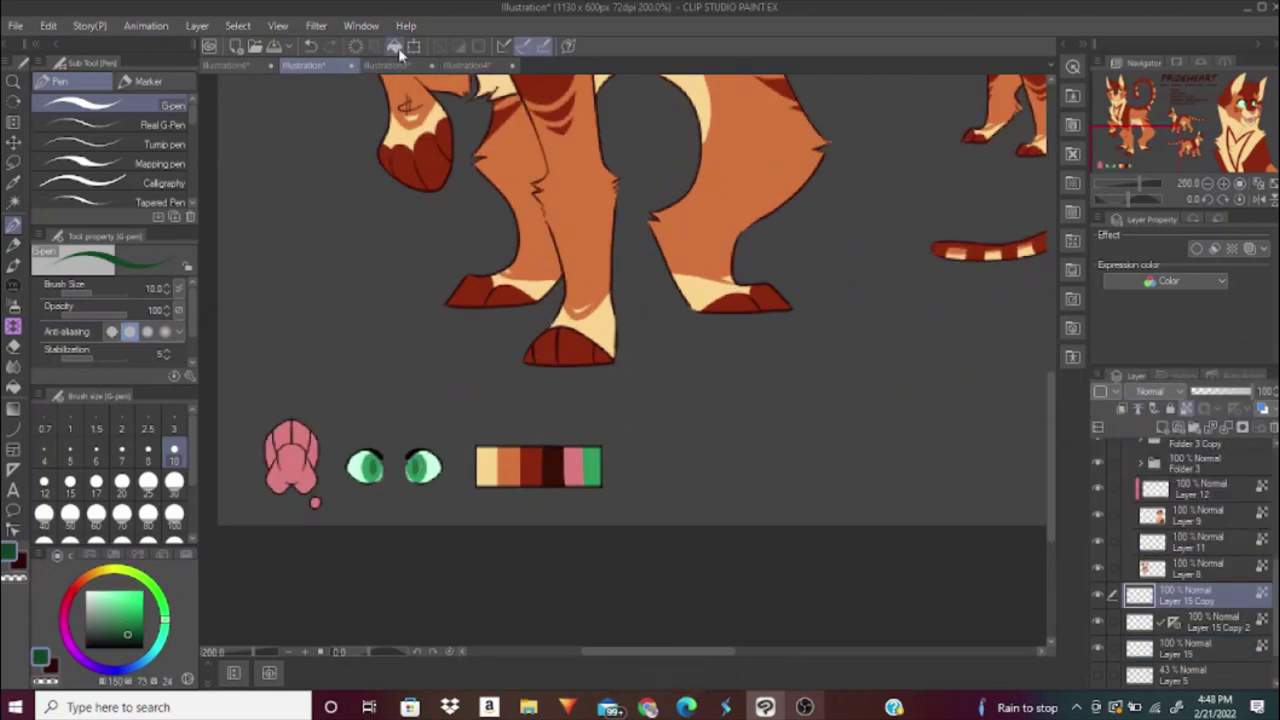
right_click(290, 455)
click(174, 428)
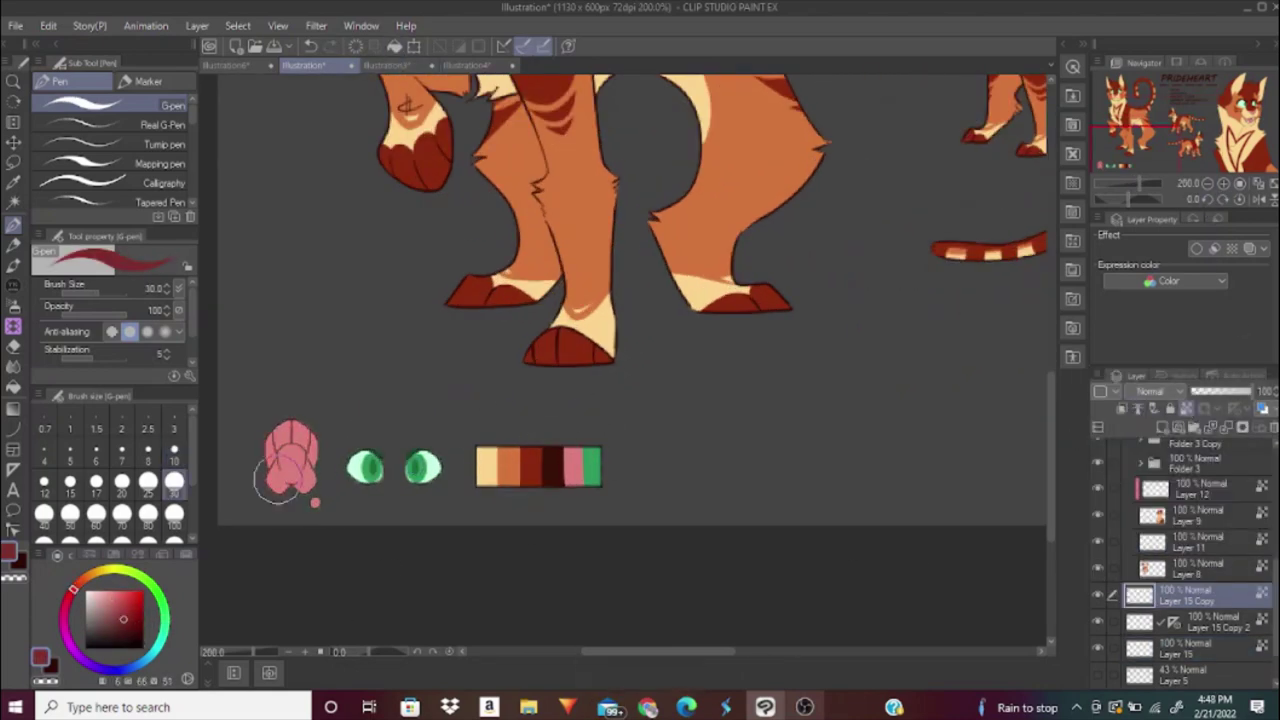
Fill the sheet's background golden yellow and draw straight orange size 30 border strips down both side edges on a new layer.
scroll(564, 192, up, 2)
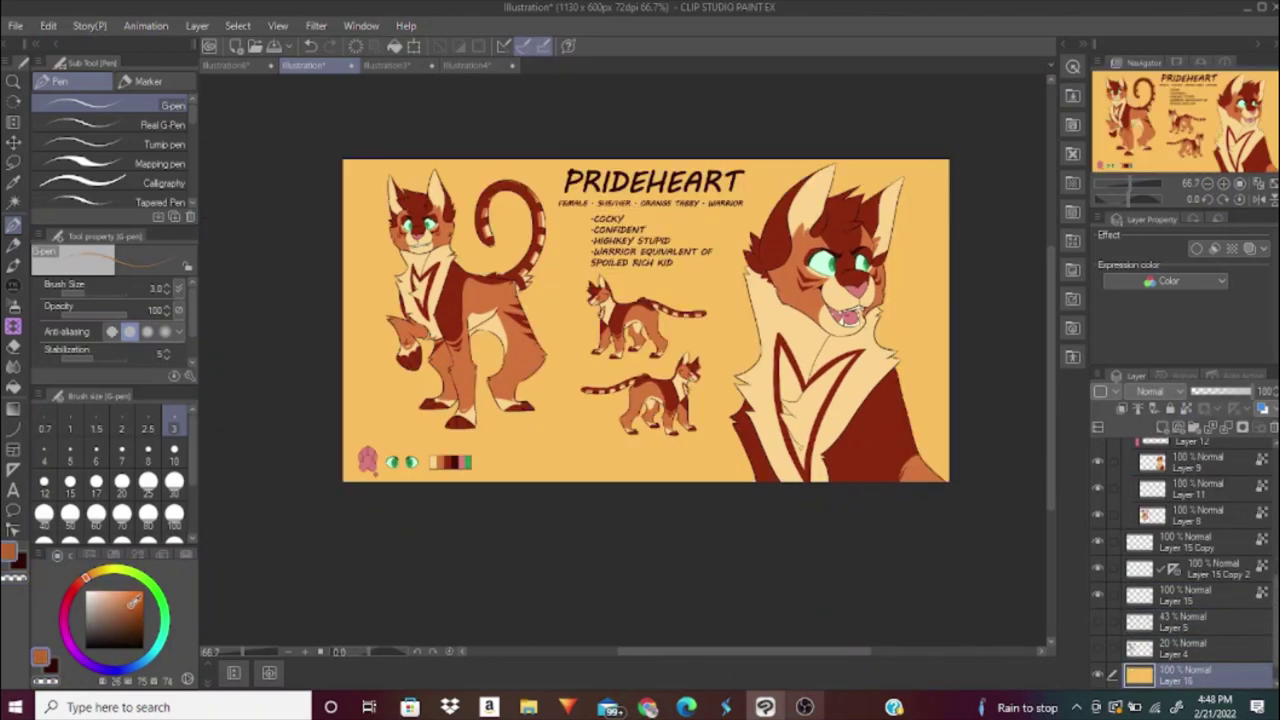
click(174, 481)
shift+click(347, 524)
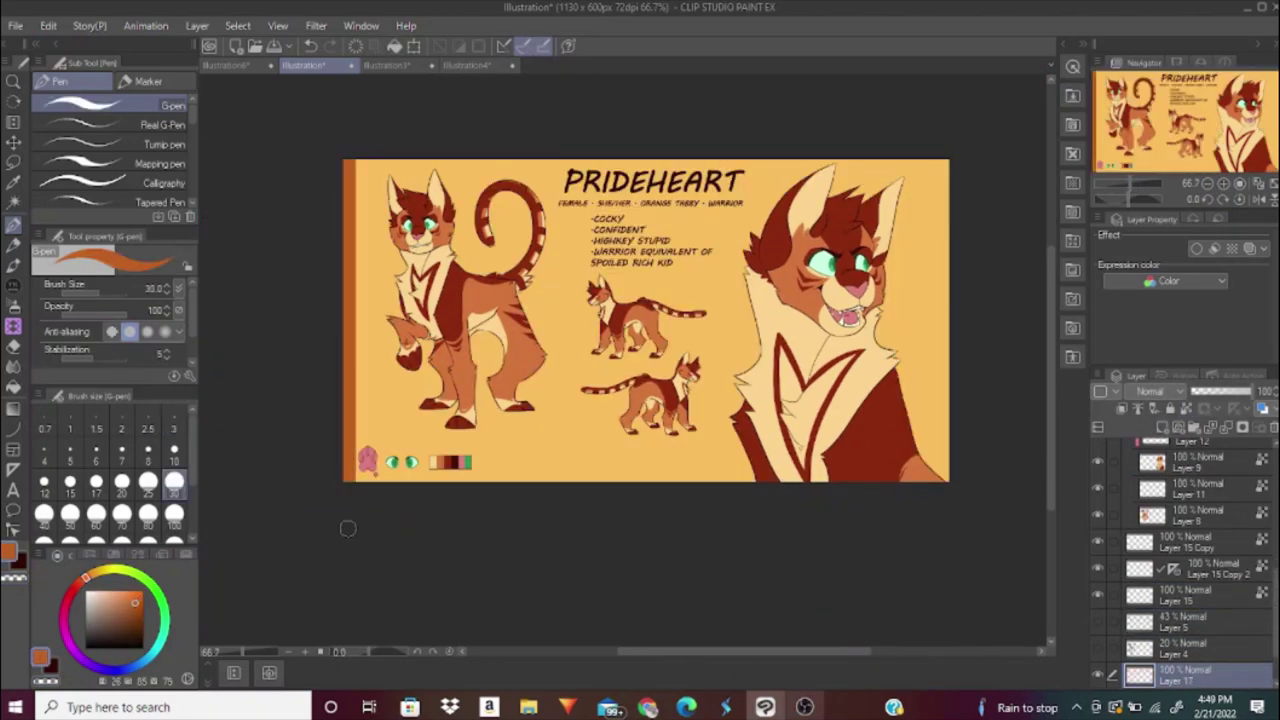
click(950, 185)
shift+click(946, 515)
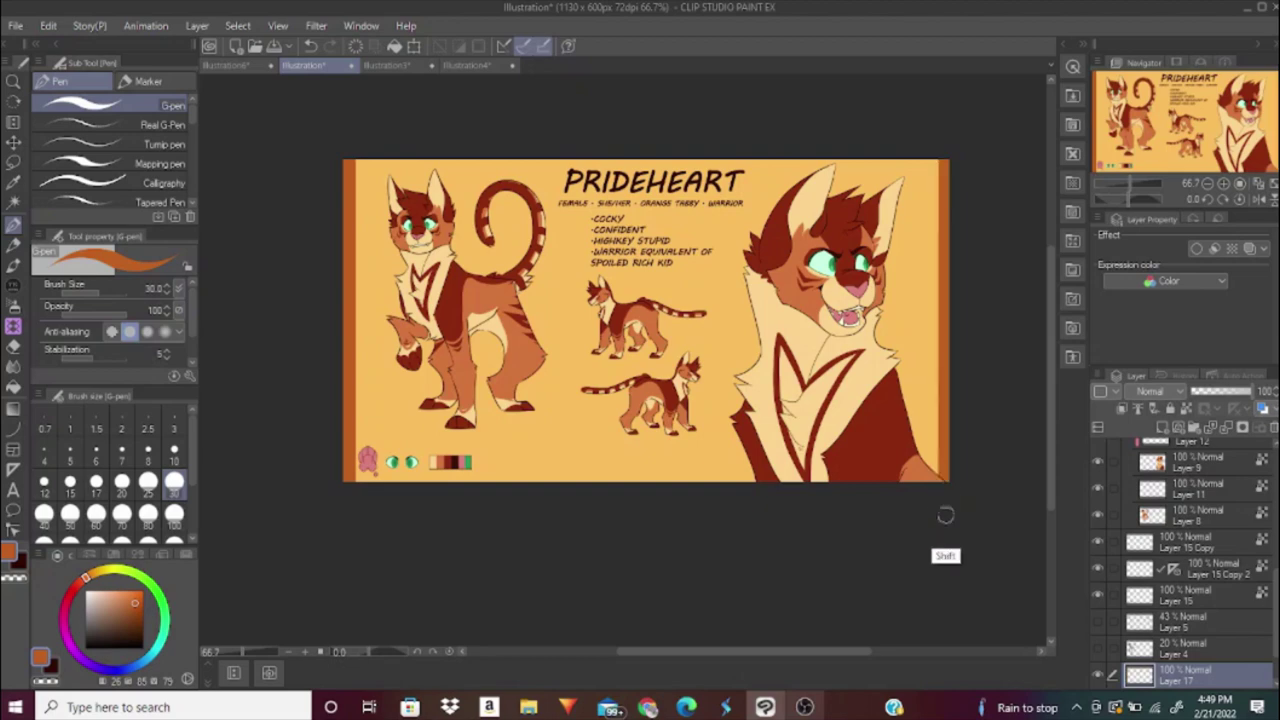
Paint a wide orange band across the sheet's bottom and a straight orange strip along its top edge.
click(338, 449)
shift+click(985, 449)
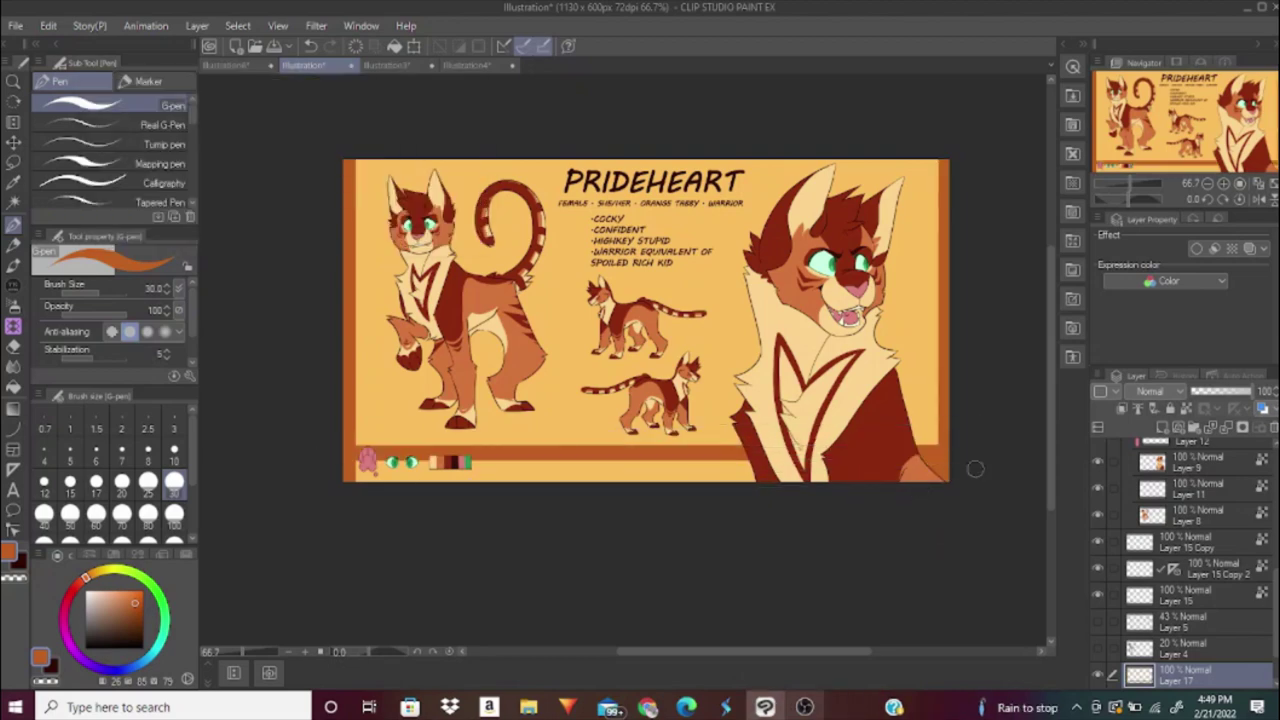
drag(615, 462, 470, 481)
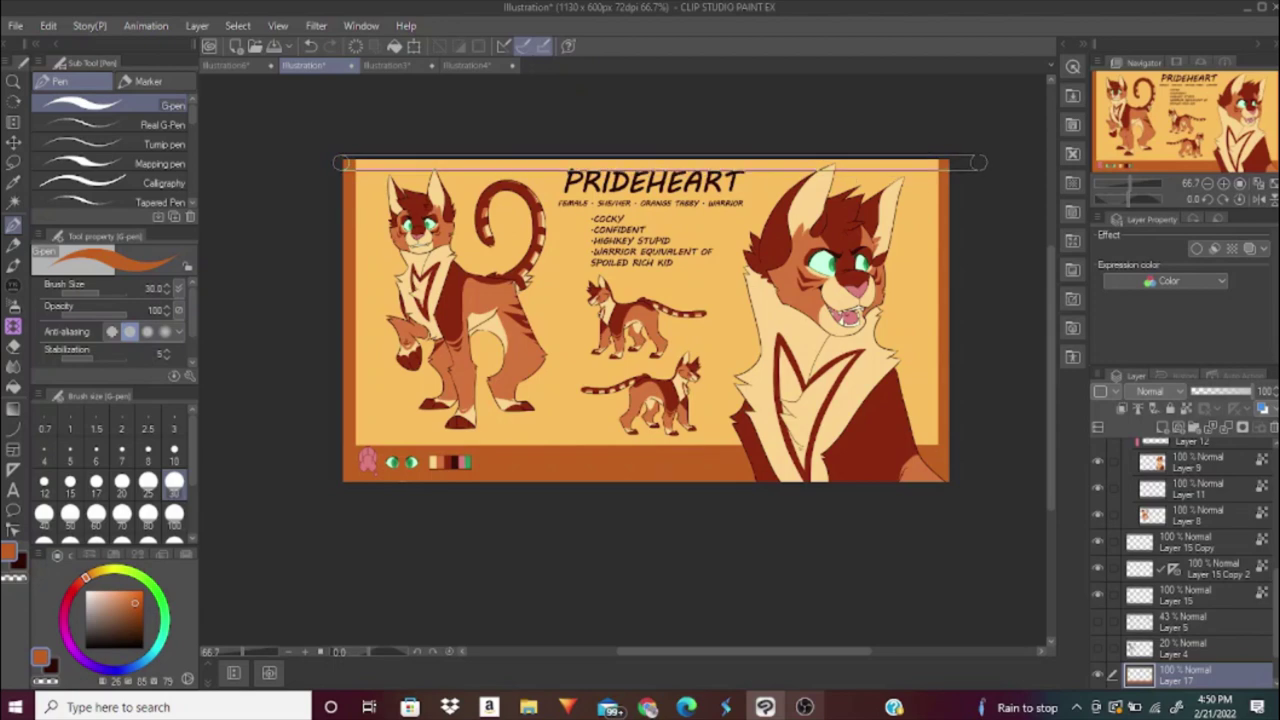
Group Layer 15 and its two copies, holding the paw pad, eyes and palette, into one folder.
scroll(438, 482, up, 3)
click(1190, 542)
key(ctrl+g)
scroll(1190, 600, down, 2)
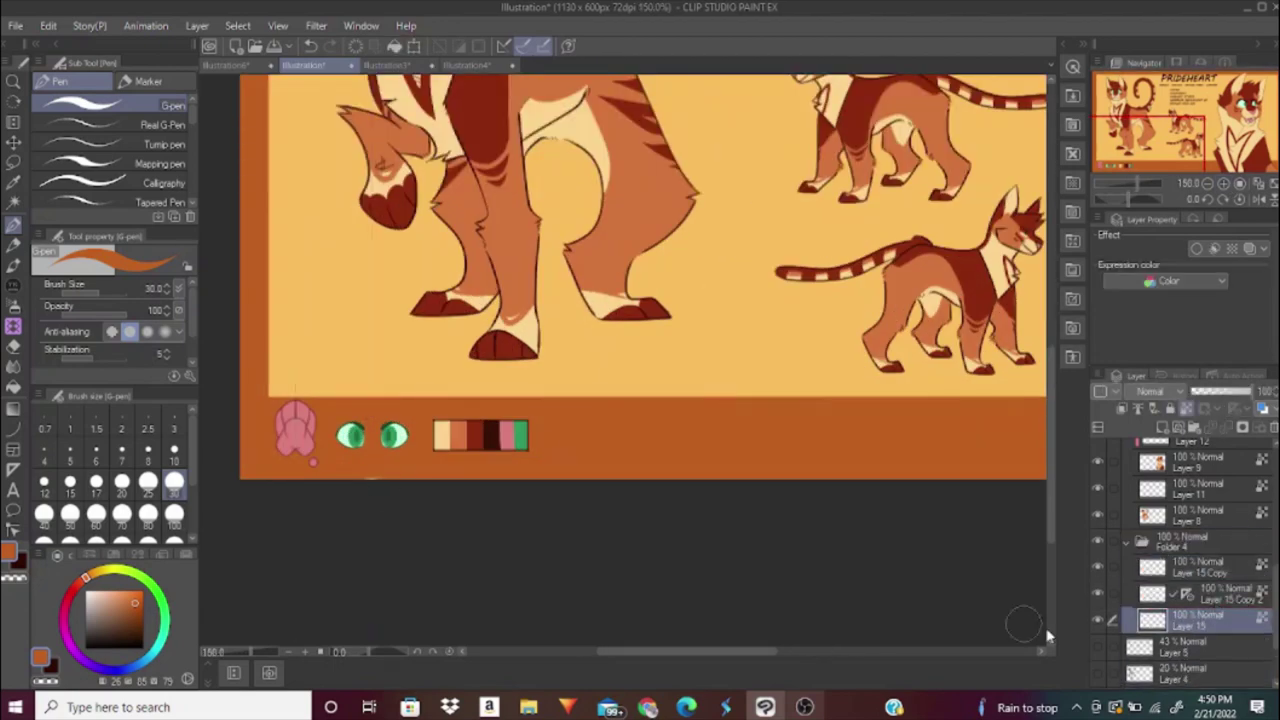
Lasso the paw pad, eyes and palette and reposition them with wider spacing inside the orange bottom band.
click(1160, 621)
key(m)
key(ctrl+t)
mouse_move(252, 400)
mouse_down()
mouse_move(612, 478)
mouse_move(709, 529)
mouse_move(665, 465)
mouse_move(658, 487)
mouse_up()
click(420, 512)
scroll(520, 455, down, 3)
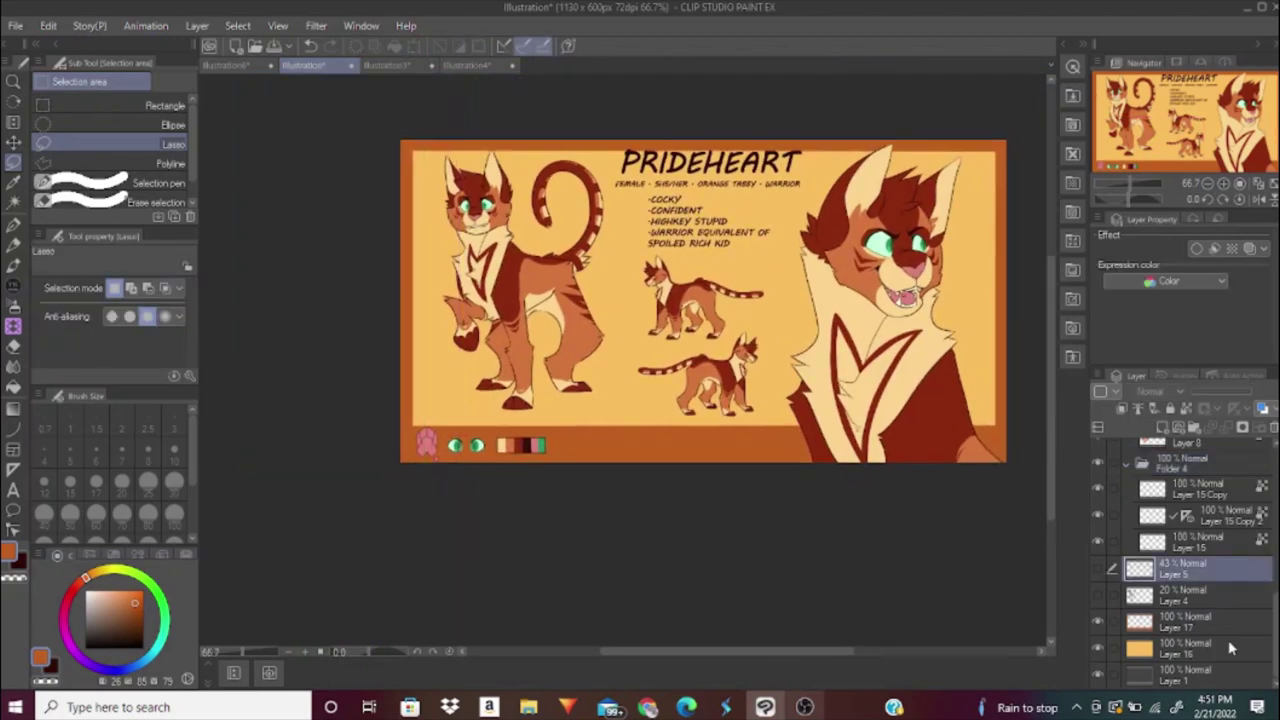
Create a layer above the yellow background and paint a row of hearts above the bottom band with a size 100 decoration brush.
click(1190, 648)
click(14, 323)
click(174, 515)
drag(425, 408, 985, 397)
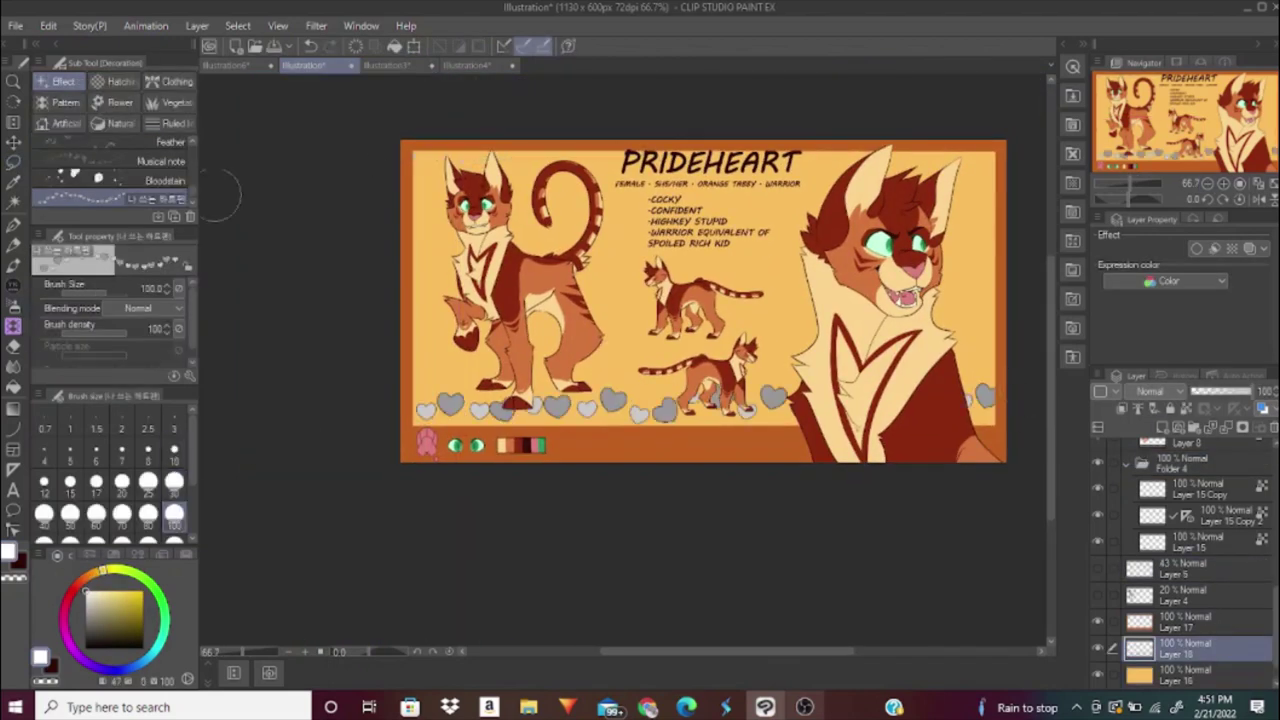
click(172, 166)
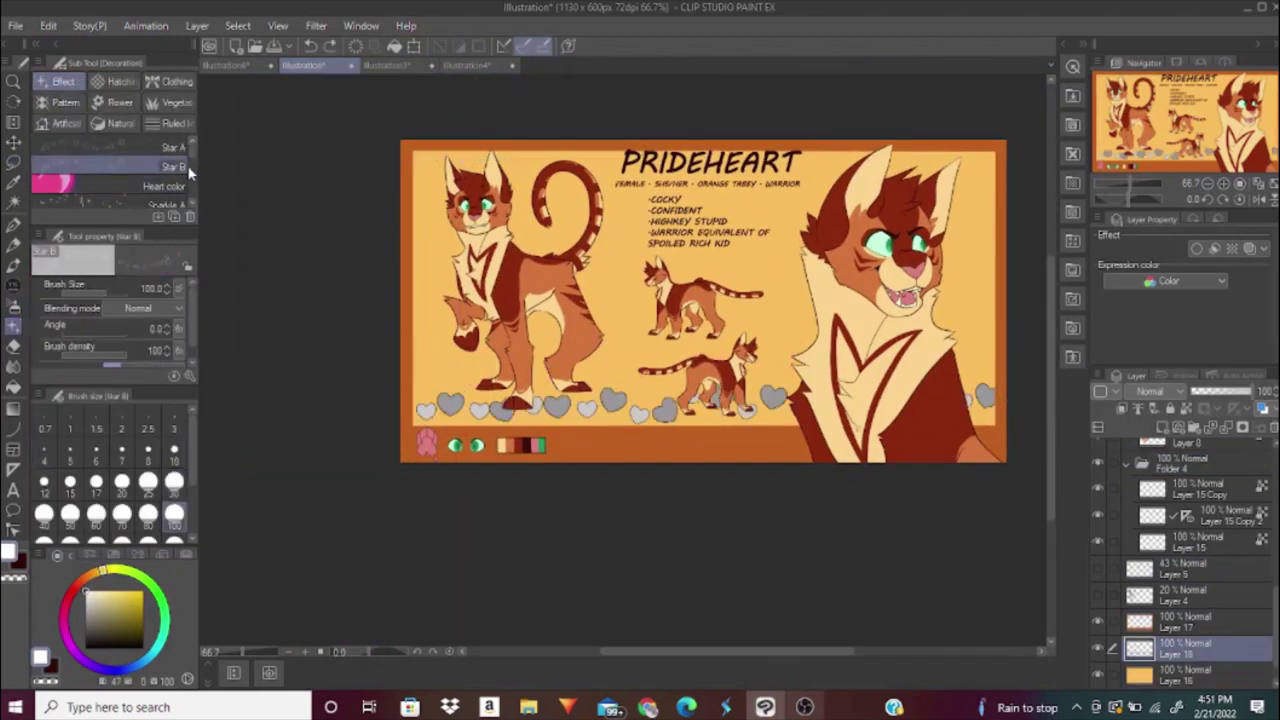
key(ctrl+z)
click(66, 123)
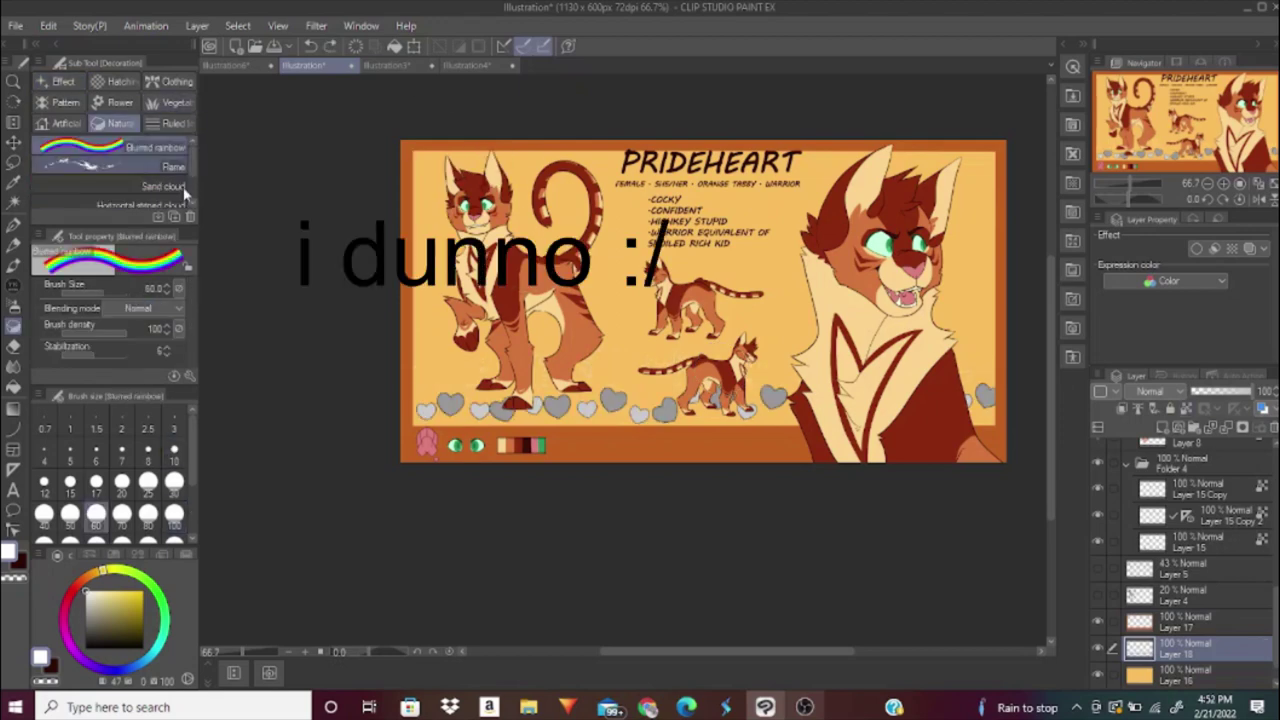
click(150, 140)
Paint a row of white stars above the hearts with the size 60 Star pattern brush.
click(66, 102)
click(110, 166)
drag(430, 379, 485, 372)
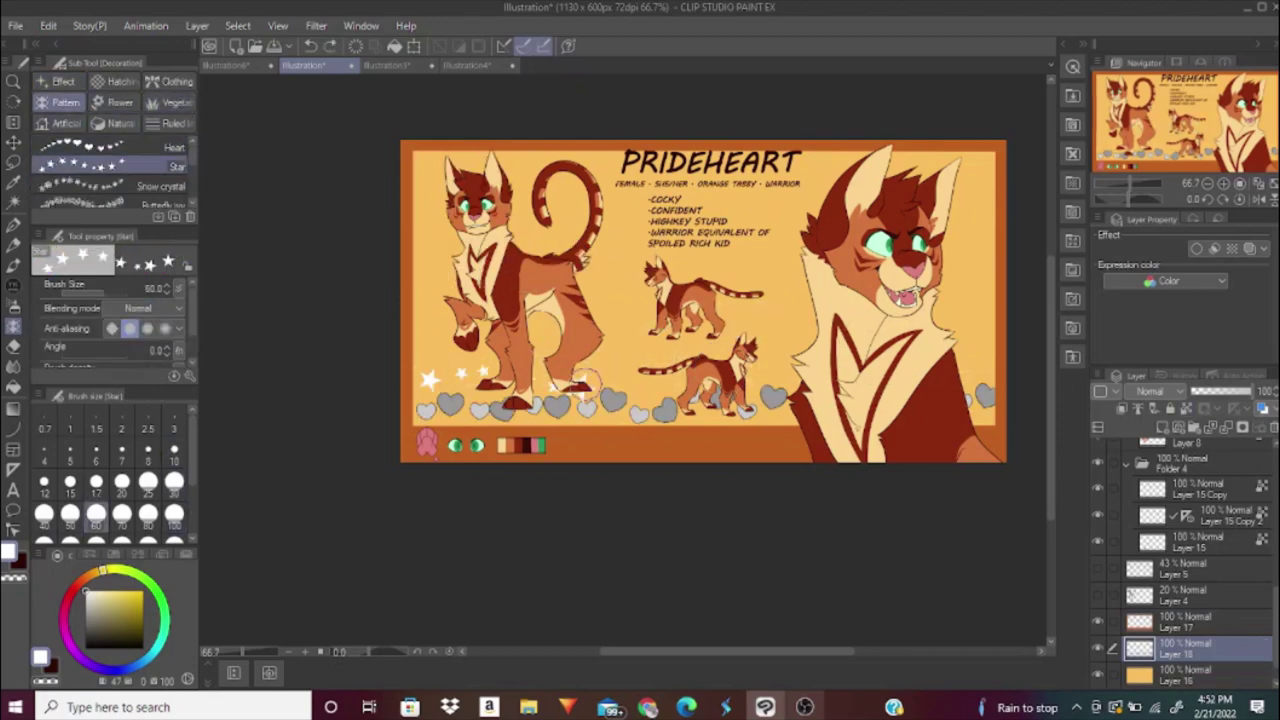
Paint further alternating rows of hearts and stars up to the top of the yellow background.
click(150, 147)
drag(620, 332, 780, 336)
click(150, 166)
drag(443, 306, 955, 290)
click(150, 147)
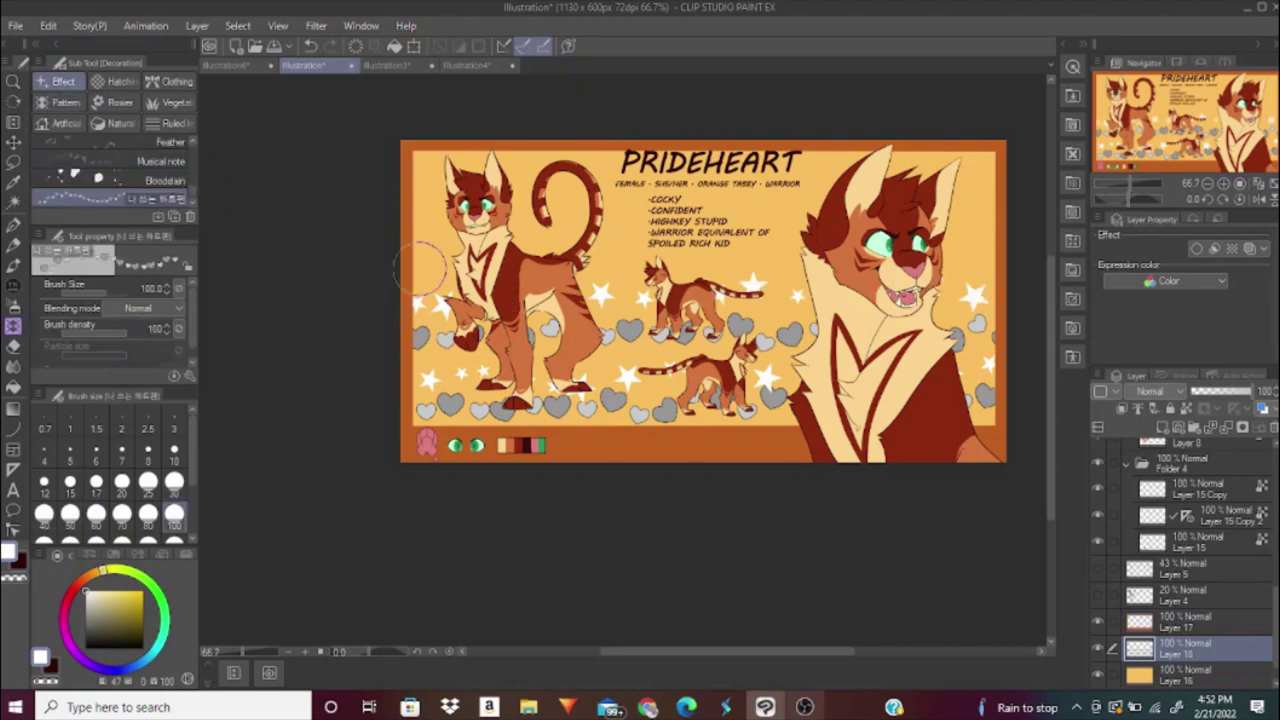
drag(660, 256, 717, 257)
click(150, 166)
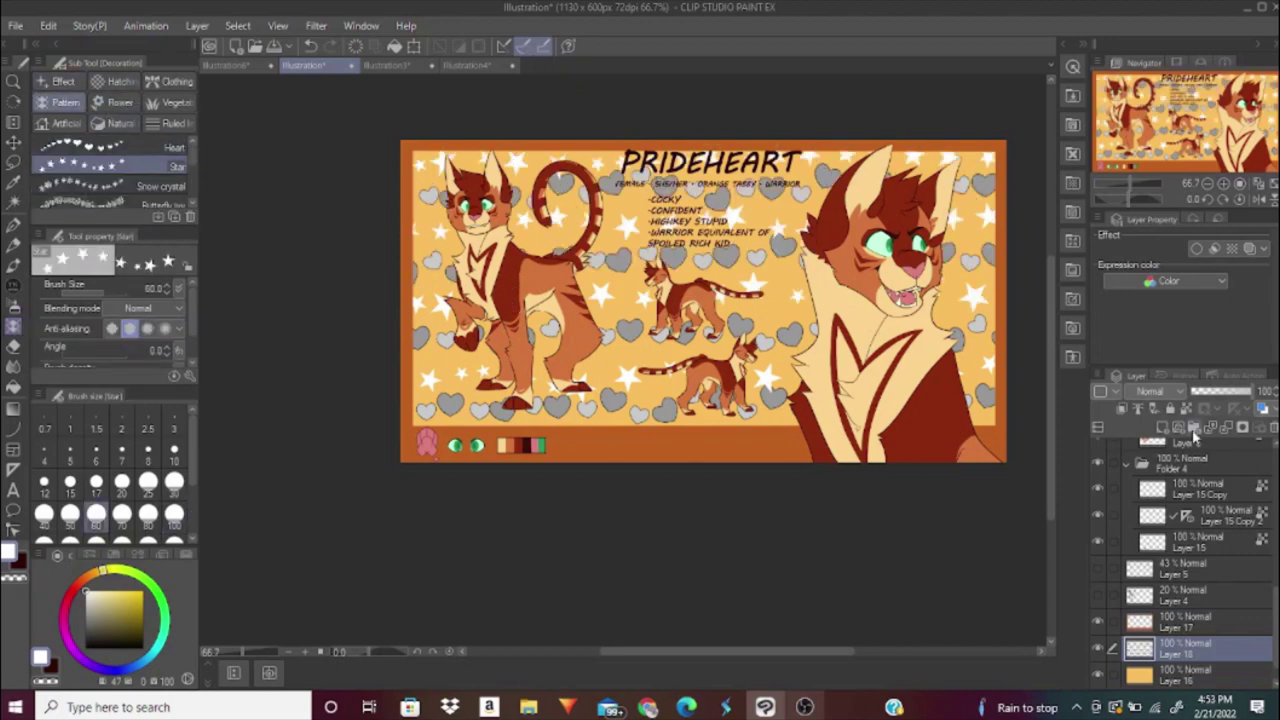
drag(620, 160, 765, 190)
Set the hearts-and-stars layer's blending mode to Add (Glow) and its opacity to 42%.
click(1172, 393)
click(1142, 190)
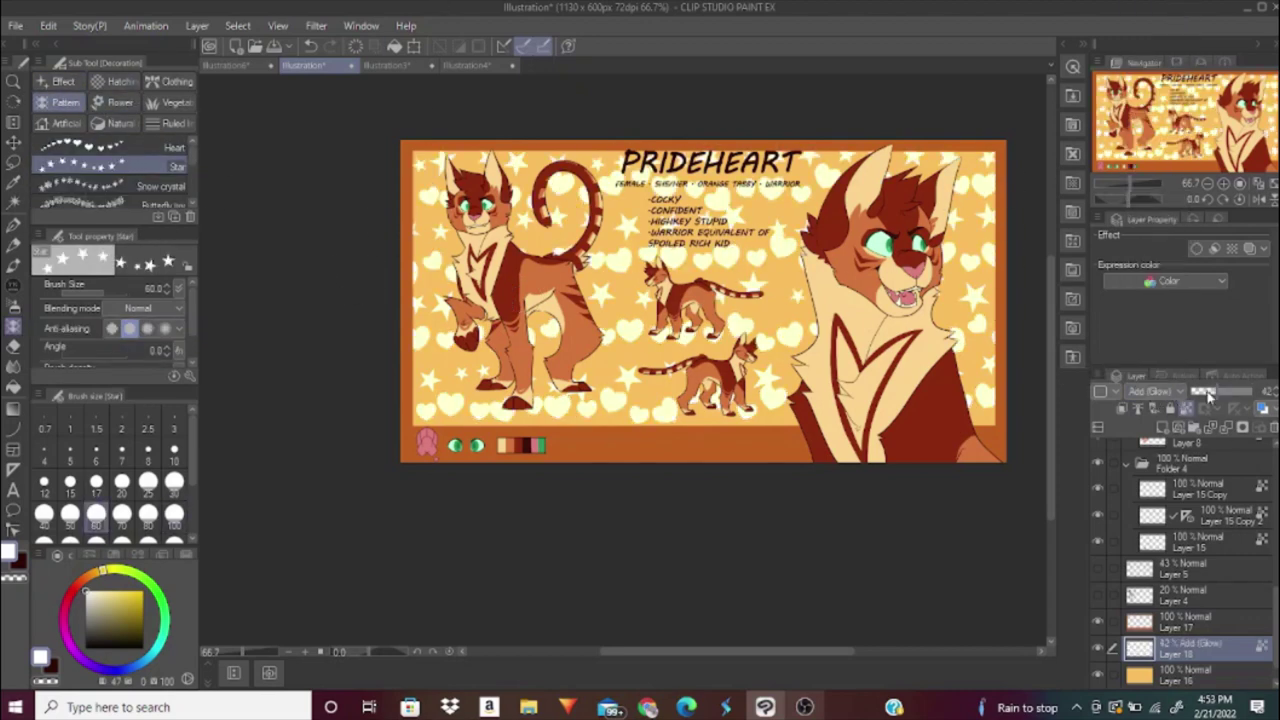